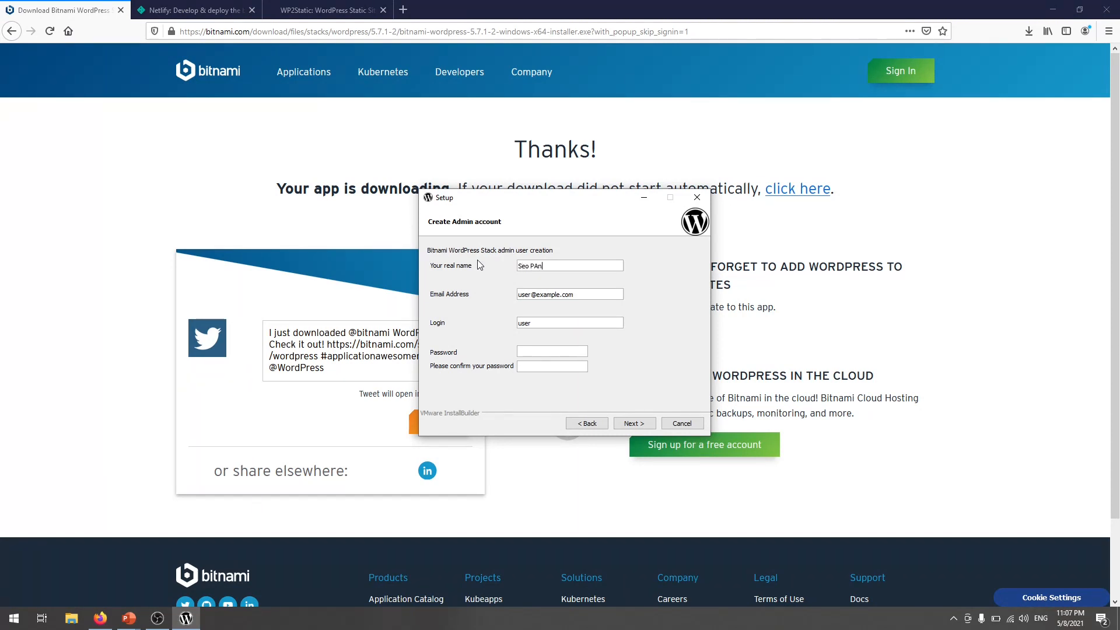
- Enter the admin's real name, e-mail address and login in the Bitnami installer, and continue
{"action": "key", "text": "Tab"}
{"action": "key", "text": "Tab"}
{"action": "left_click", "coordinate": [633, 423]}
- Keep the blog name admin's Blog!, skip cloud deployment and start the installation
{"action": "triple_click", "coordinate": [517, 264]}
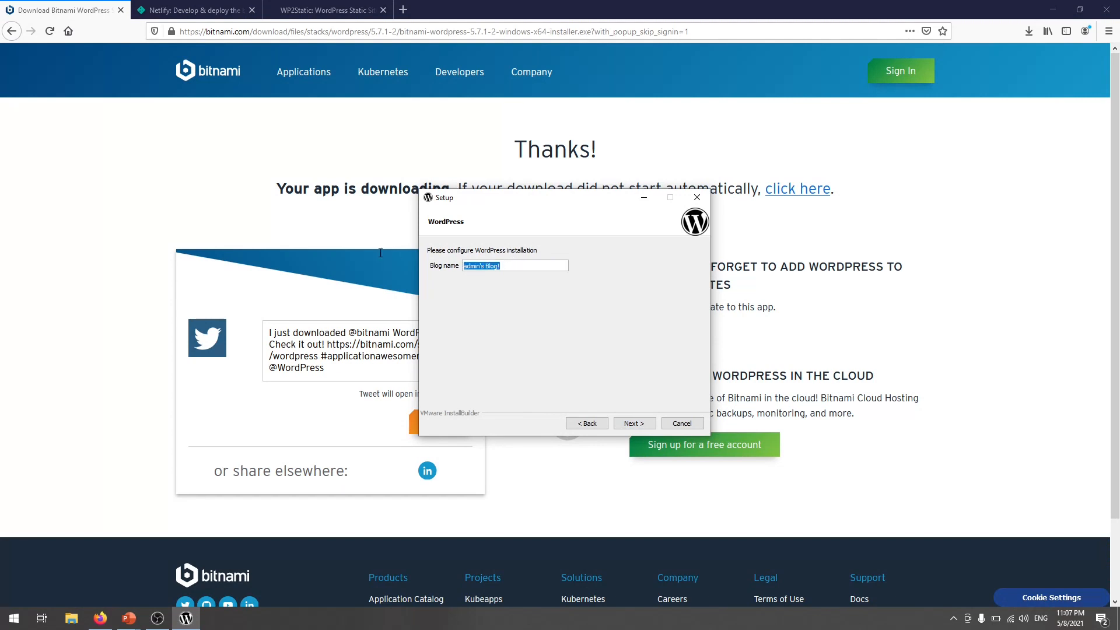
{"action": "left_click", "coordinate": [517, 266]}
{"action": "left_click", "coordinate": [633, 421]}
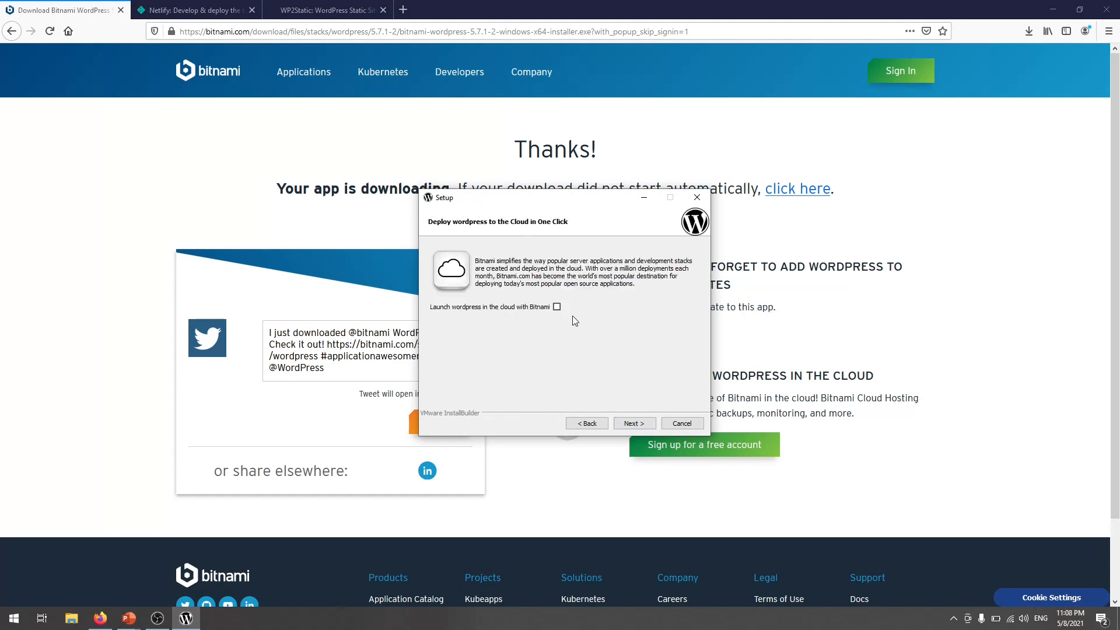
{"action": "left_click", "coordinate": [636, 423]}
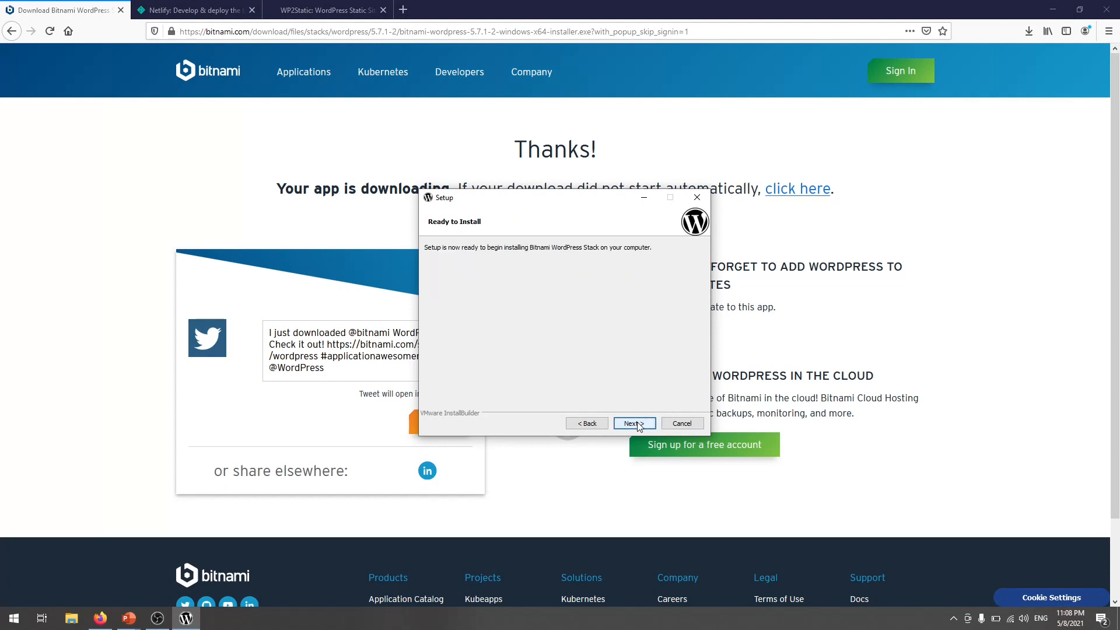
{"action": "left_click", "coordinate": [636, 424]}
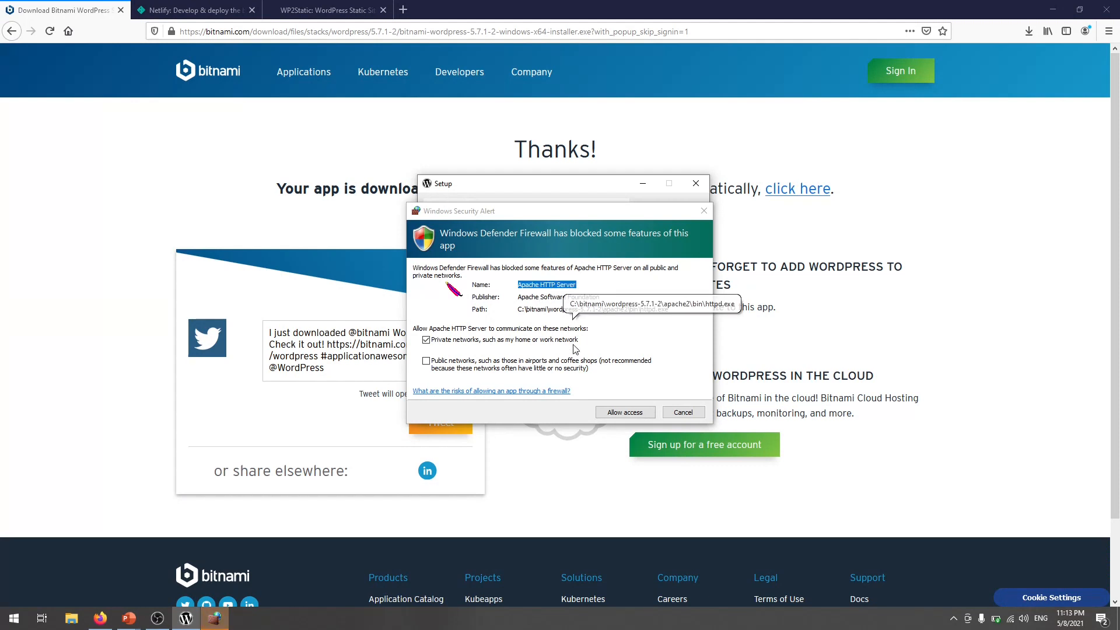
- Allow Apache HTTP Server through the Windows firewall, then finish setup with Launch Bitnami WordPress Stack checked
{"action": "left_click", "coordinate": [638, 413]}
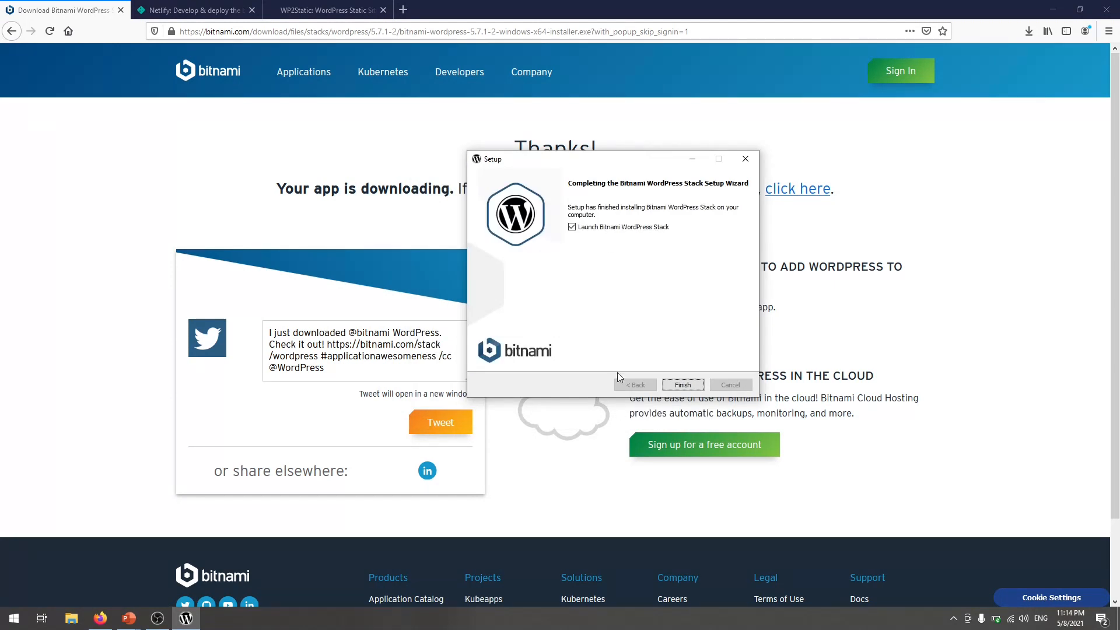
{"action": "left_click_drag", "start_coordinate": [624, 159], "coordinate": [568, 173]}
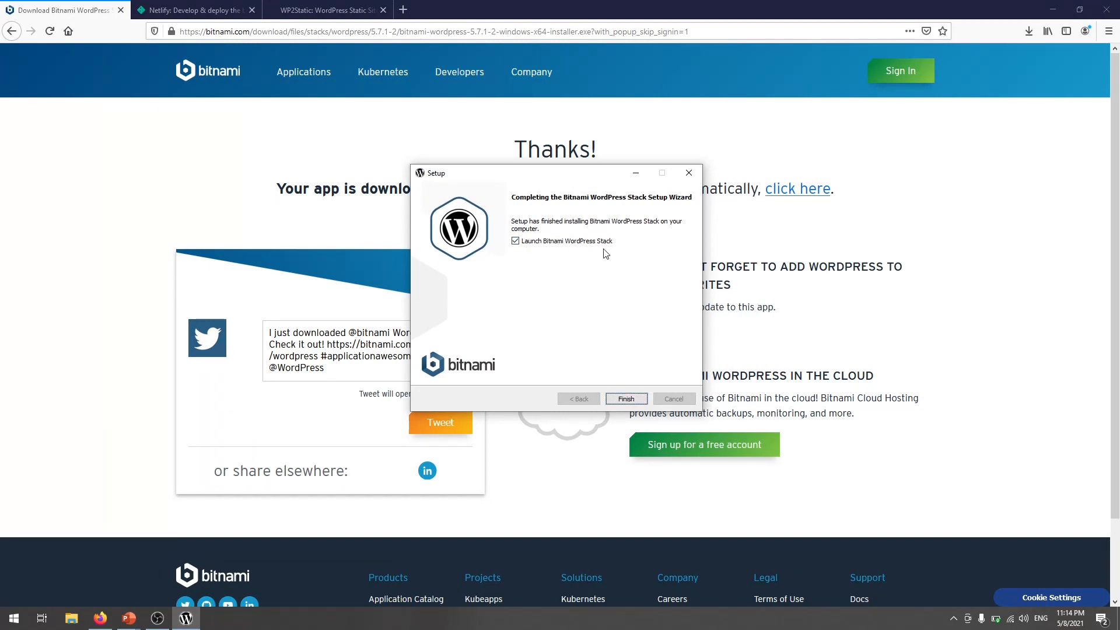
{"action": "left_click", "coordinate": [623, 399]}
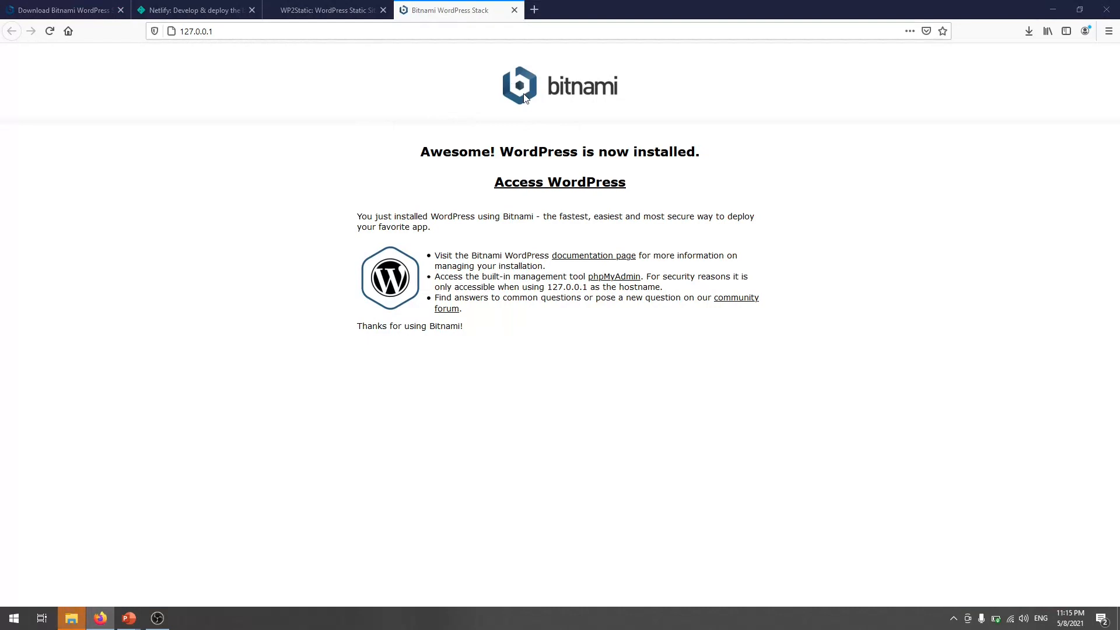
- Open the local site at 127.0.0.1/wordpress/ and scroll through the Hello world! post
{"action": "left_click", "coordinate": [598, 184]}
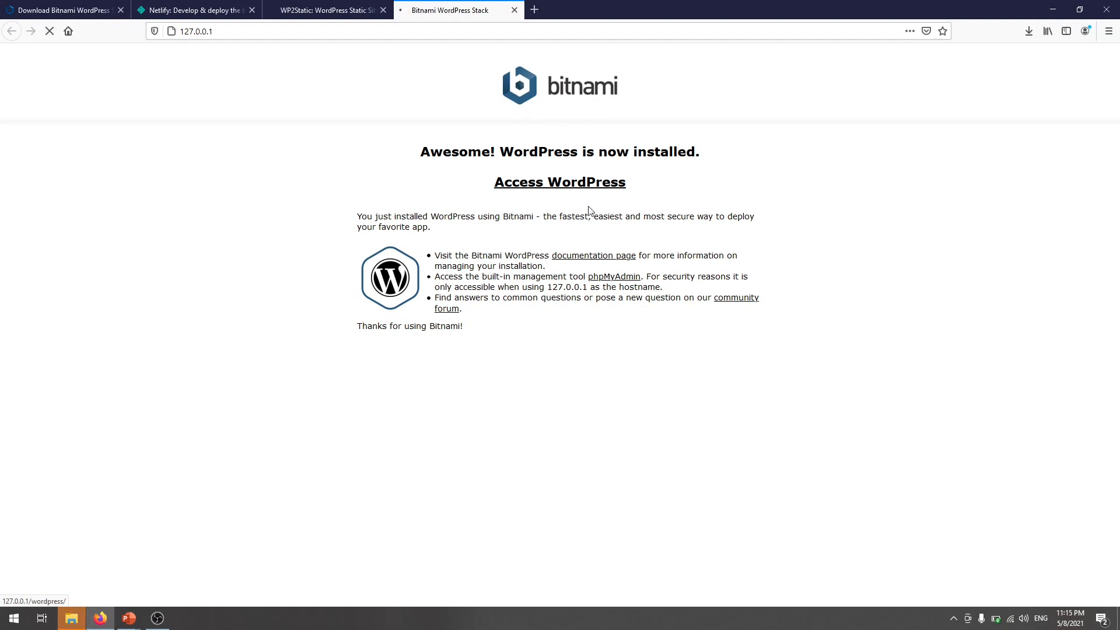
{"action": "scroll", "coordinate": [540, 314], "scroll_direction": "down", "scroll_amount": 3}
{"action": "scroll", "coordinate": [540, 314], "scroll_direction": "up", "scroll_amount": 3}
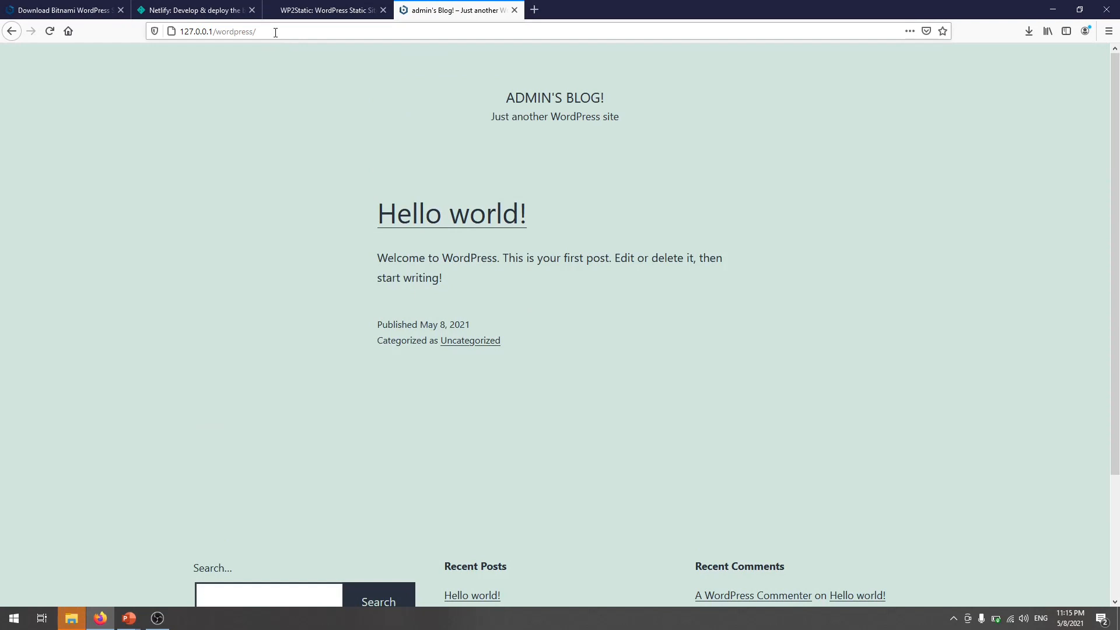
{"action": "scroll", "coordinate": [439, 265], "scroll_direction": "down", "scroll_amount": 3}
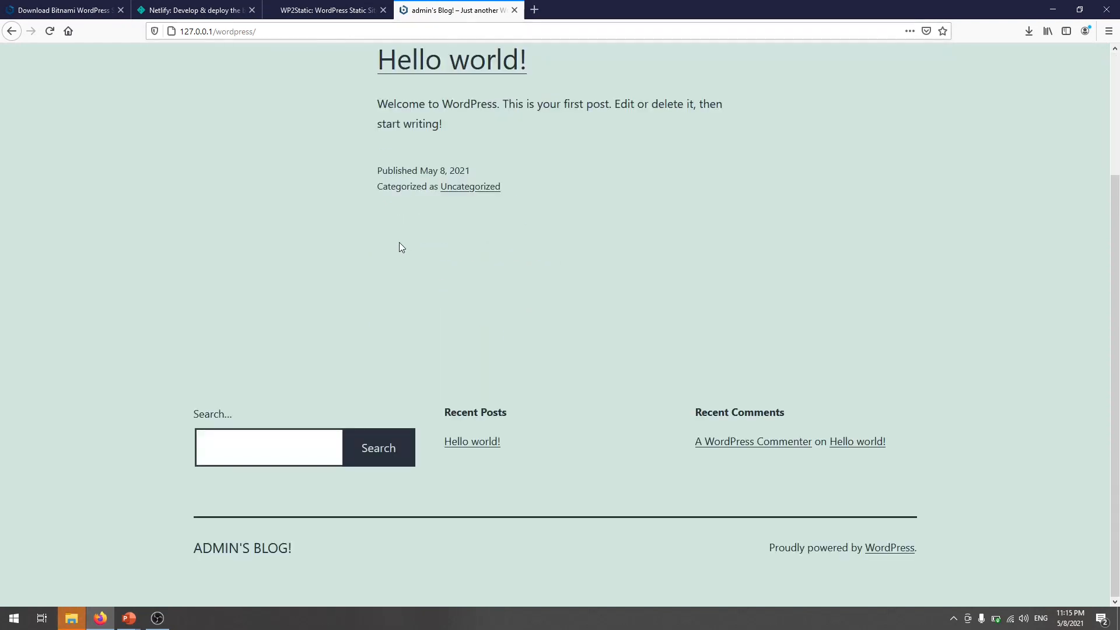
{"action": "scroll", "coordinate": [362, 192], "scroll_direction": "up", "scroll_amount": 3}
- Go to 127.0.0.1/wordpress/login and log in as admin with the account password
{"action": "left_click", "coordinate": [325, 35]}
{"action": "left_click", "coordinate": [329, 36]}
{"action": "type", "text": "lg"}
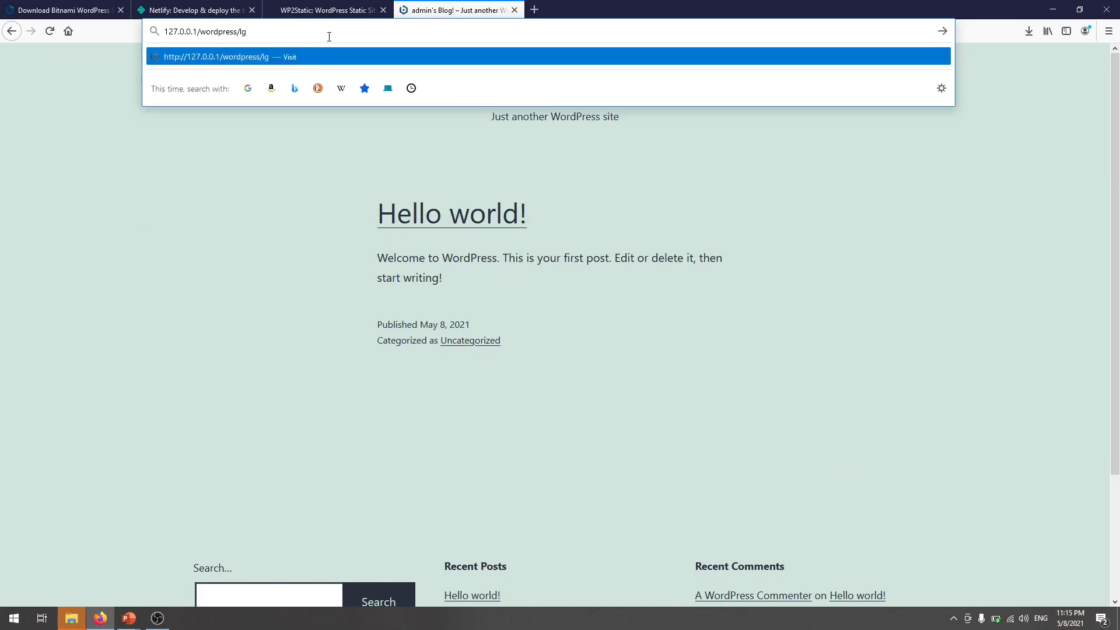
{"action": "key", "text": "BackSpace"}
{"action": "type", "text": "ogin"}
{"action": "key", "text": "Return"}
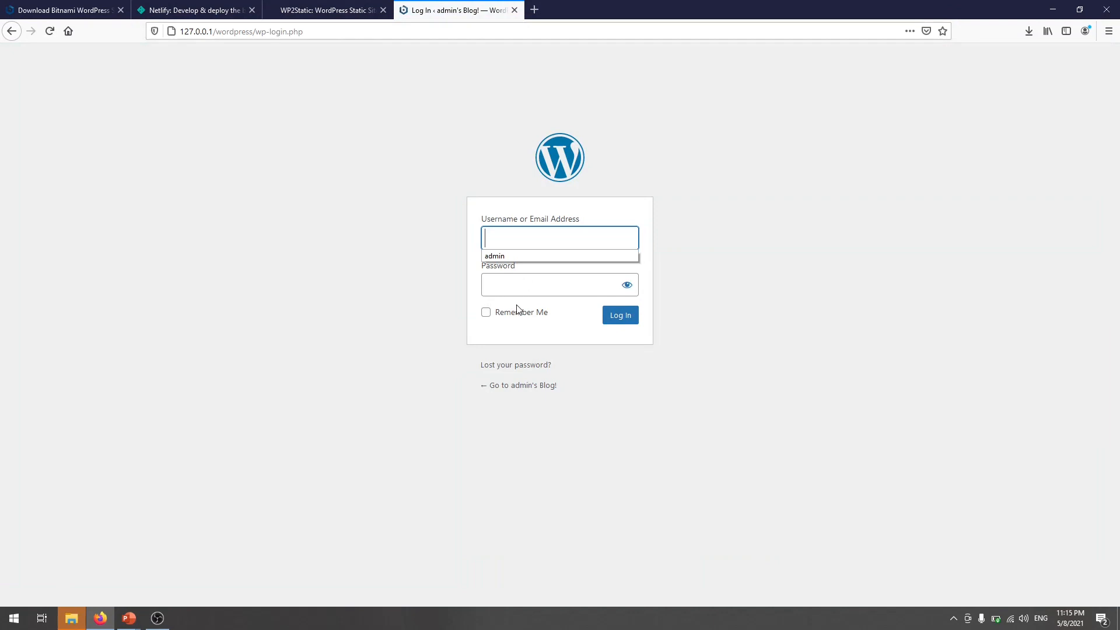
{"action": "left_click", "coordinate": [500, 257]}
{"action": "left_click", "coordinate": [523, 277]}
{"action": "type", "text": "•••••••••"}
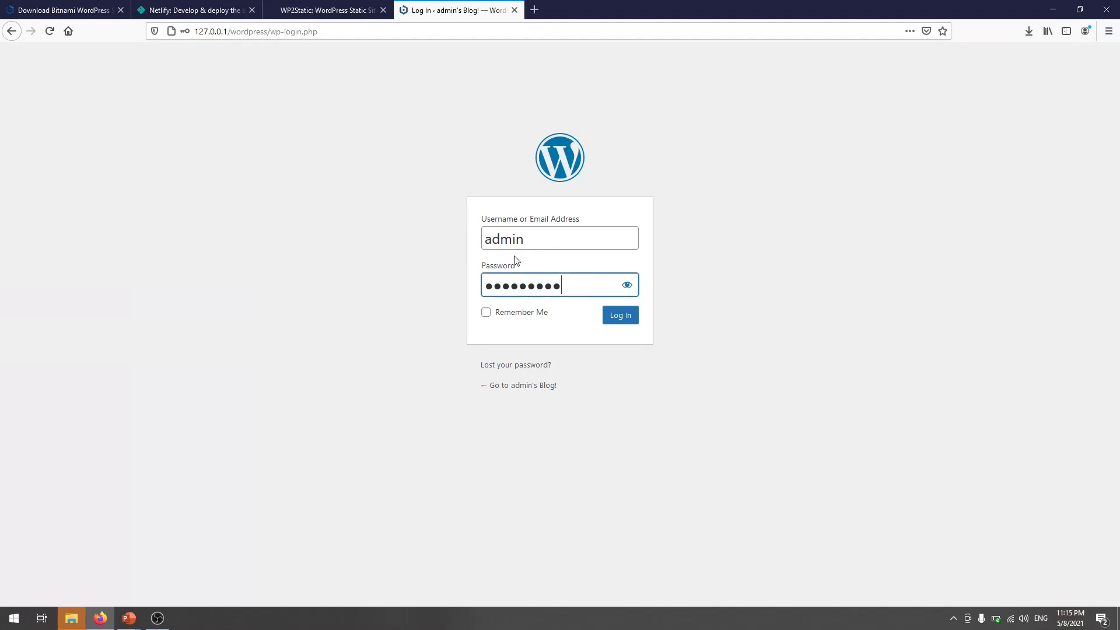
{"action": "left_click", "coordinate": [625, 323]}
- Open the public blog in a new tab via Visit Site, then return to the Dashboard
{"action": "scroll", "coordinate": [590, 369], "scroll_direction": "down", "scroll_amount": 2}
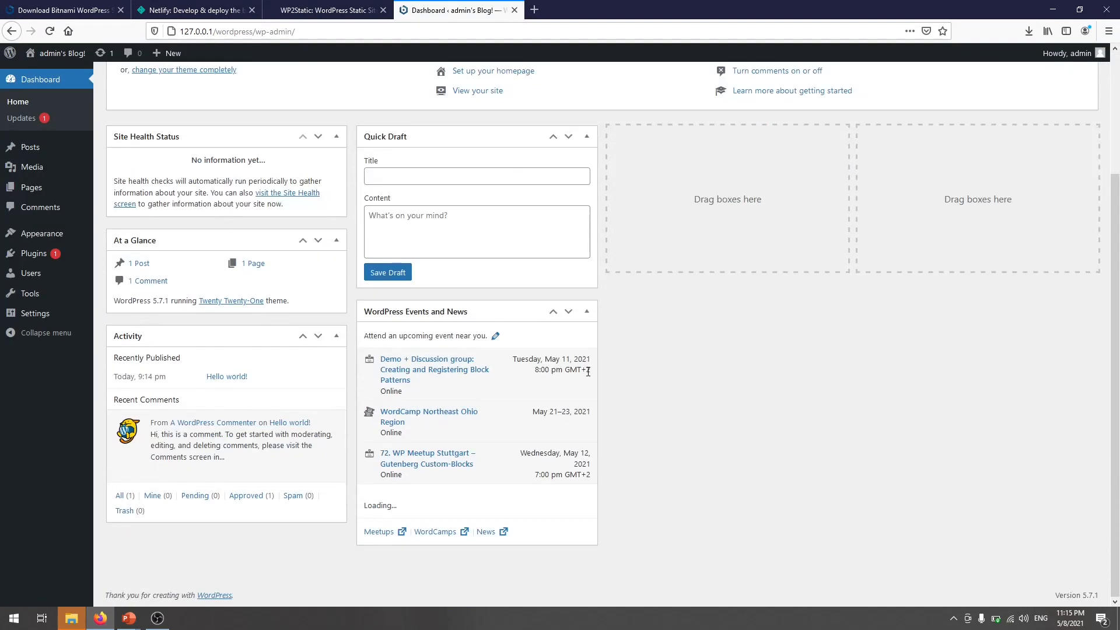
{"action": "scroll", "coordinate": [534, 350], "scroll_direction": "up", "scroll_amount": 3}
{"action": "mouse_move", "coordinate": [60, 54]}
{"action": "middle_click", "coordinate": [60, 76]}
{"action": "left_click", "coordinate": [586, 10]}
{"action": "scroll", "coordinate": [513, 307], "scroll_direction": "down", "scroll_amount": 3}
{"action": "scroll", "coordinate": [513, 307], "scroll_direction": "up", "scroll_amount": 3}
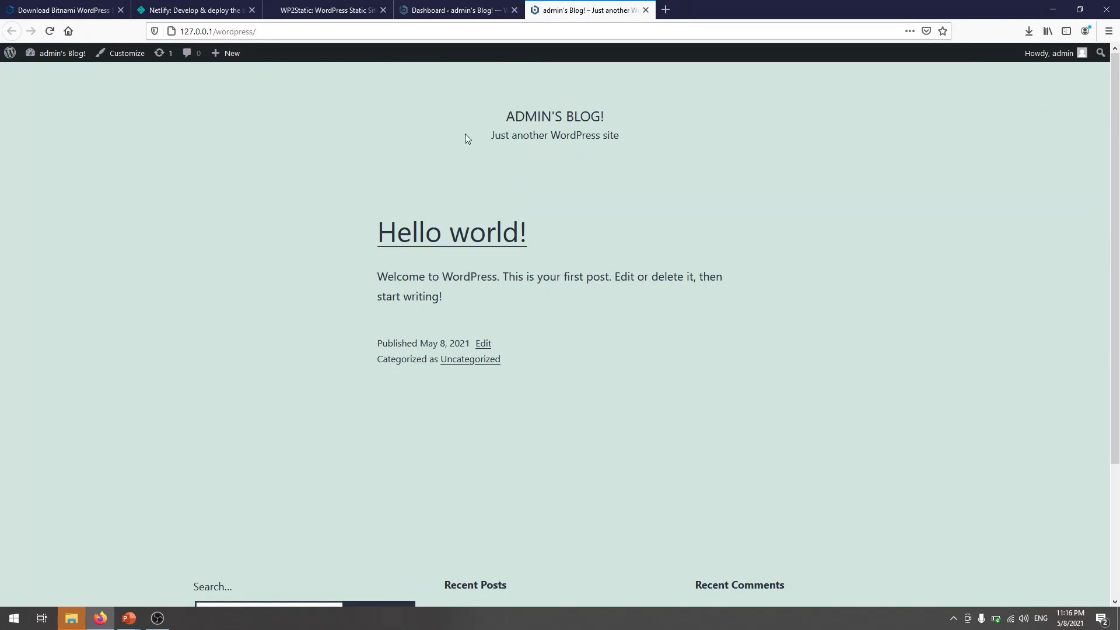
{"action": "left_click", "coordinate": [455, 10]}
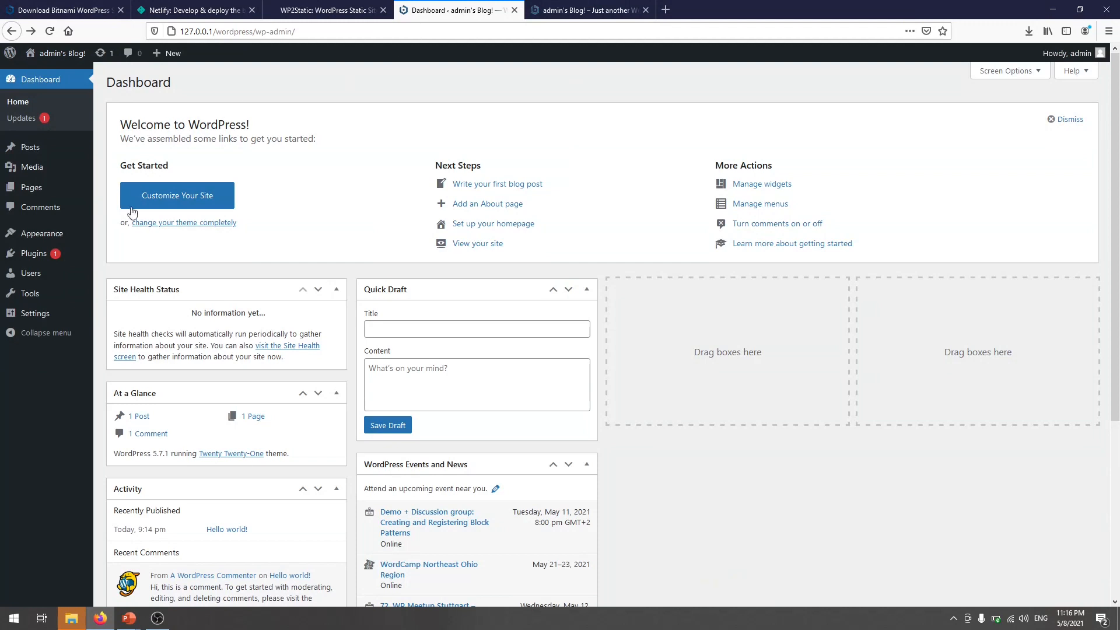
- Update the AMP plugin from Installed Plugins and search Add New plugins for 'static'
{"action": "mouse_move", "coordinate": [53, 253]}
{"action": "left_click", "coordinate": [111, 257]}
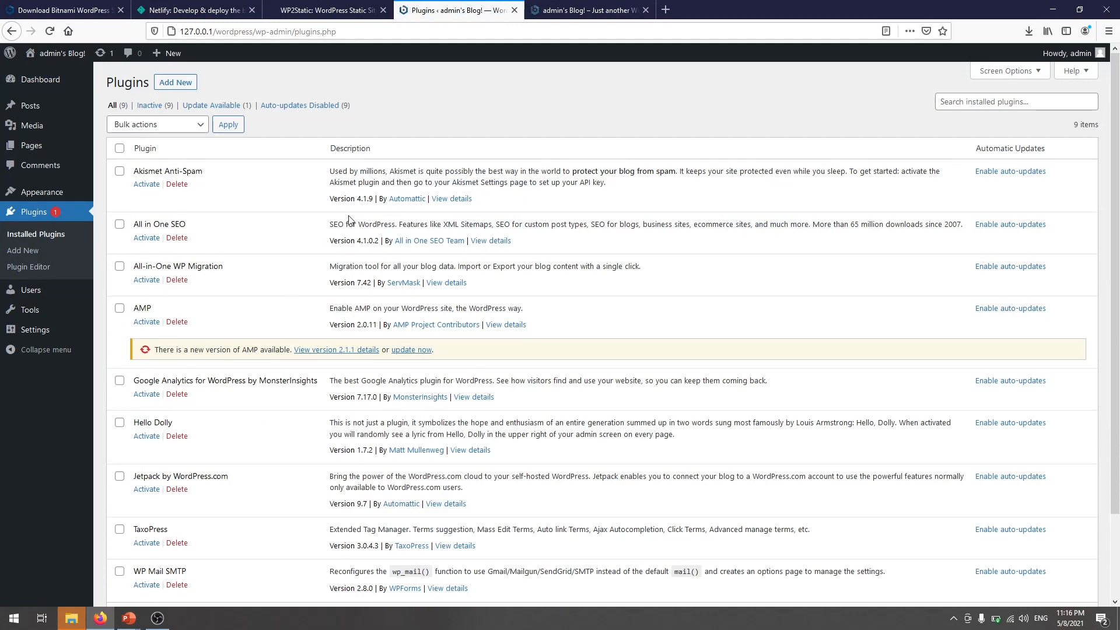
{"action": "scroll", "coordinate": [349, 215], "scroll_direction": "down", "scroll_amount": 3}
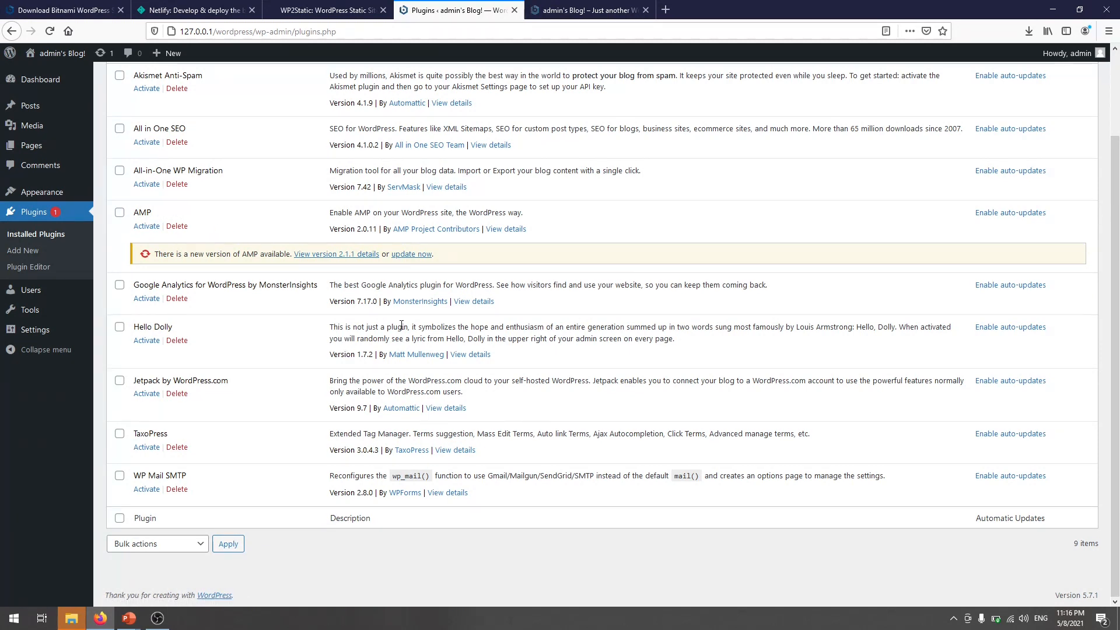
{"action": "scroll", "coordinate": [373, 351], "scroll_direction": "up", "scroll_amount": 3}
{"action": "left_click", "coordinate": [412, 350]}
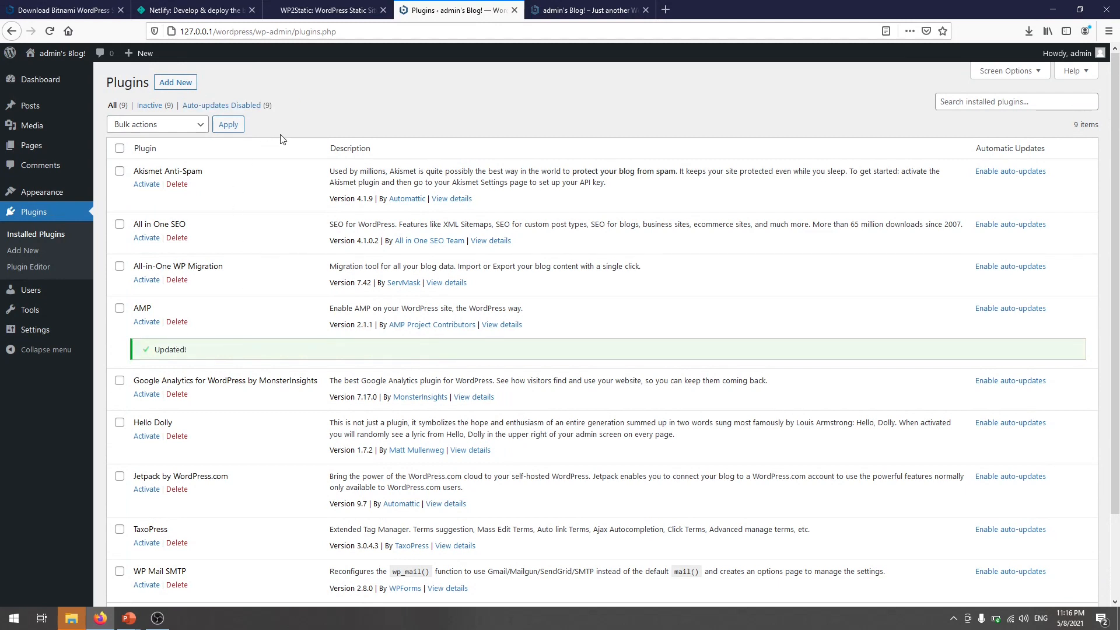
{"action": "left_click", "coordinate": [175, 82]}
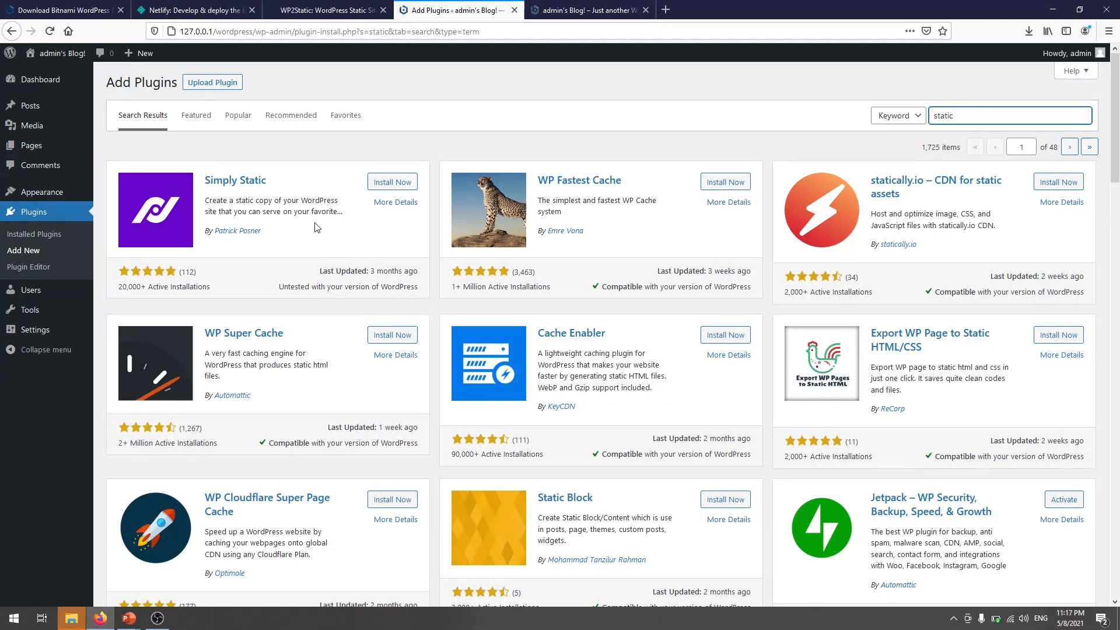
- On the wp2static.com download page, save the WP2Static core 7.1.6 zip
{"action": "left_click", "coordinate": [318, 12]}
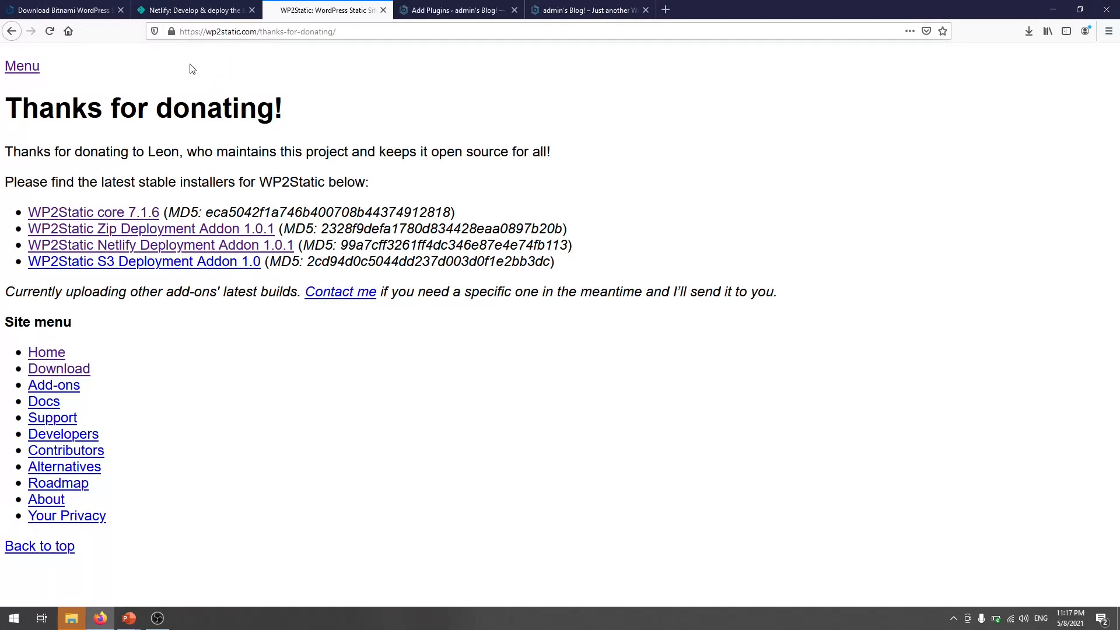
{"action": "left_click", "coordinate": [326, 32]}
{"action": "left_click", "coordinate": [365, 36]}
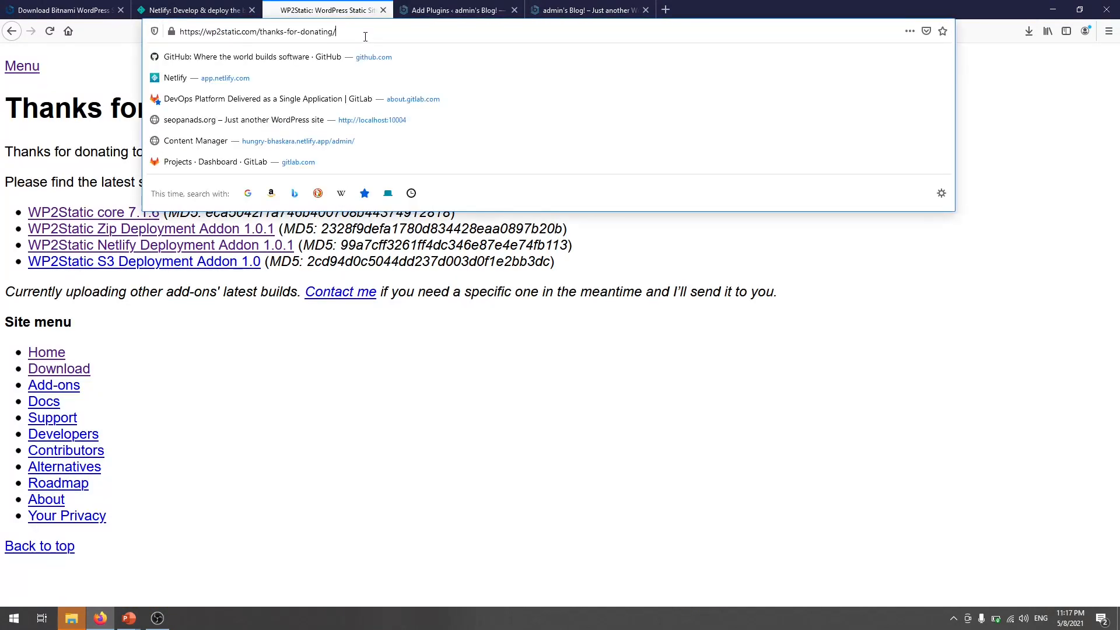
{"action": "left_click_drag", "start_coordinate": [365, 36], "coordinate": [163, 44]}
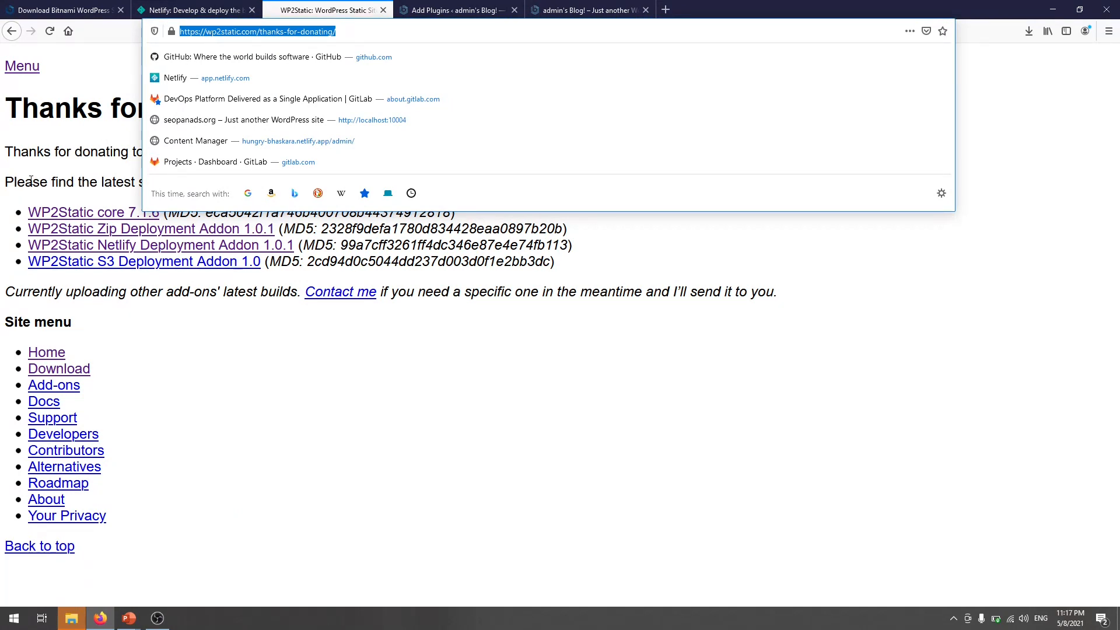
{"action": "left_click", "coordinate": [35, 203]}
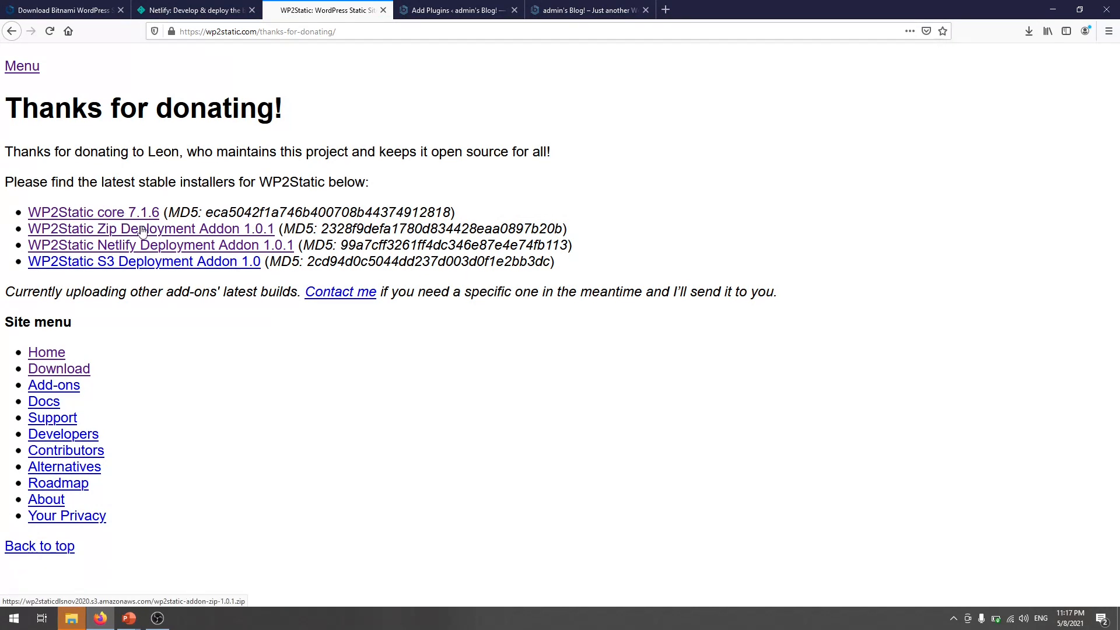
{"action": "left_click", "coordinate": [133, 216]}
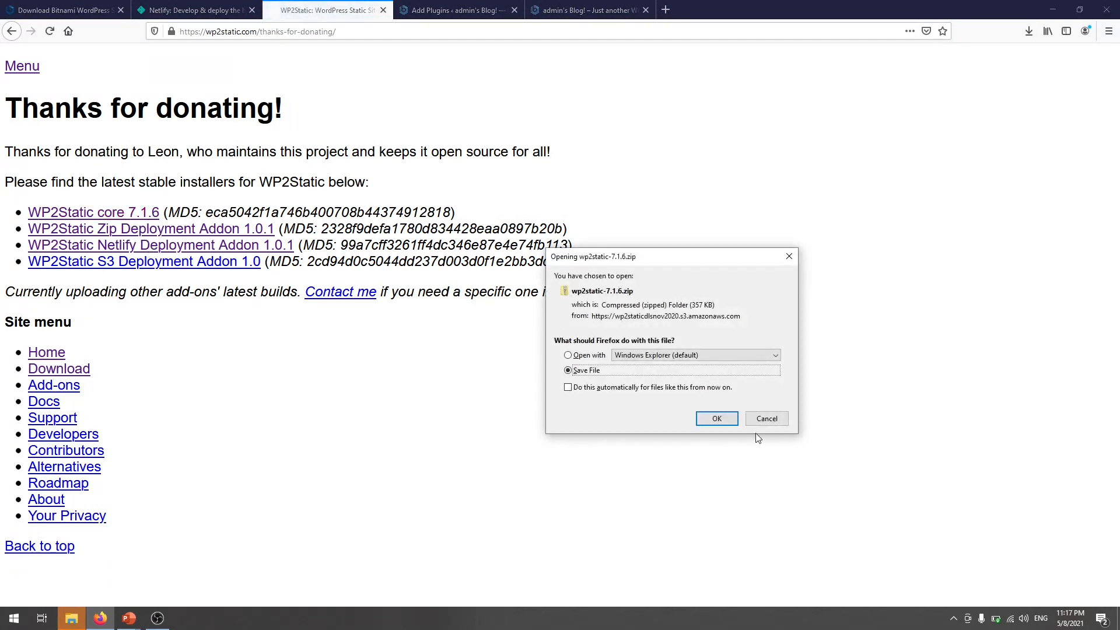
{"action": "left_click", "coordinate": [713, 419]}
- Save the WP2Static Zip Deployment and Netlify Deployment addon zips
{"action": "left_click", "coordinate": [249, 230]}
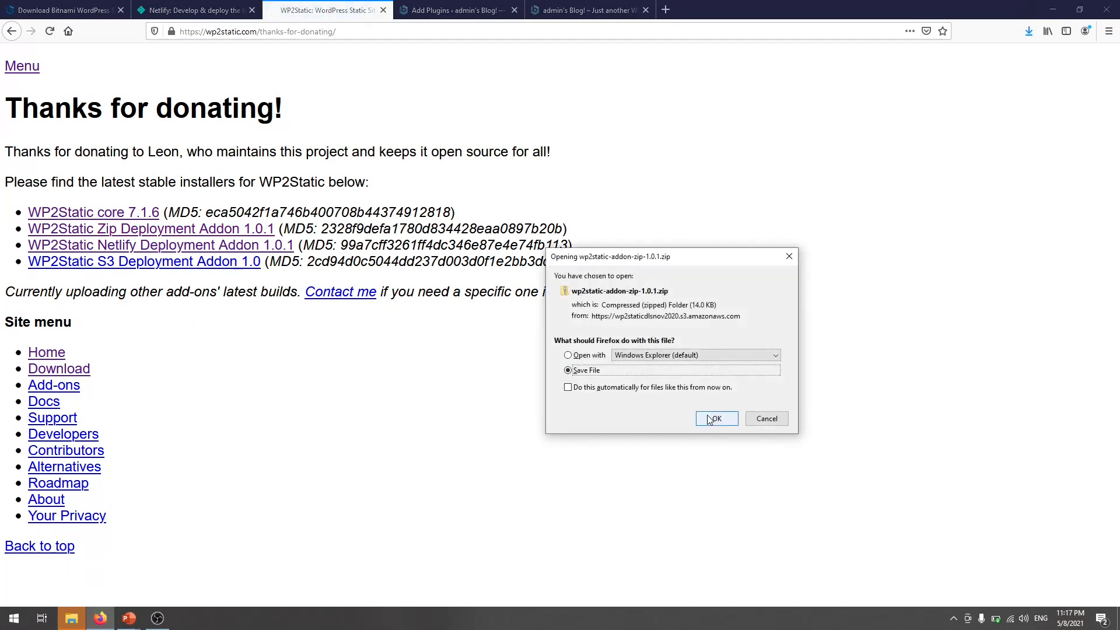
{"action": "left_click", "coordinate": [704, 417]}
{"action": "left_click", "coordinate": [142, 244]}
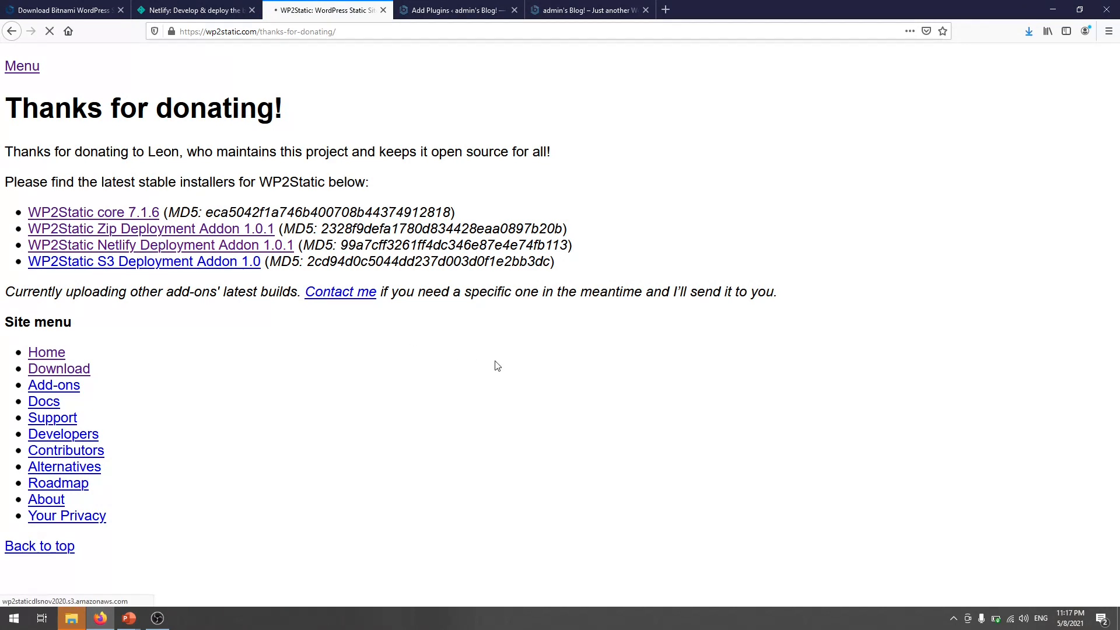
{"action": "left_click", "coordinate": [712, 417]}
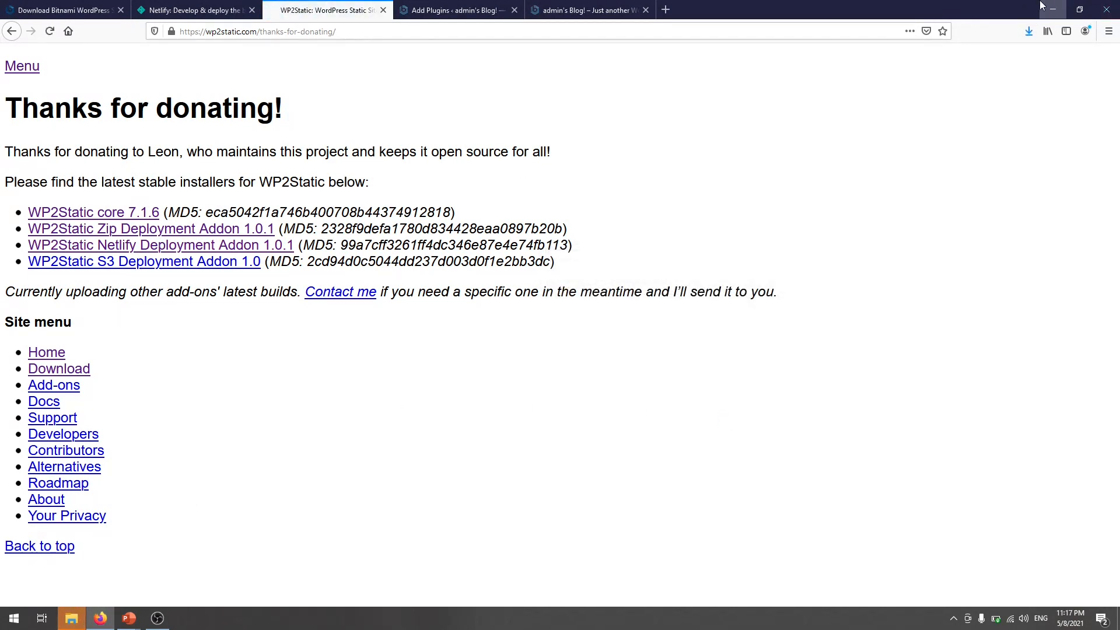
- Open and minimize File Explorer, then end the PowerPoint slide show
{"action": "left_click", "coordinate": [72, 619]}
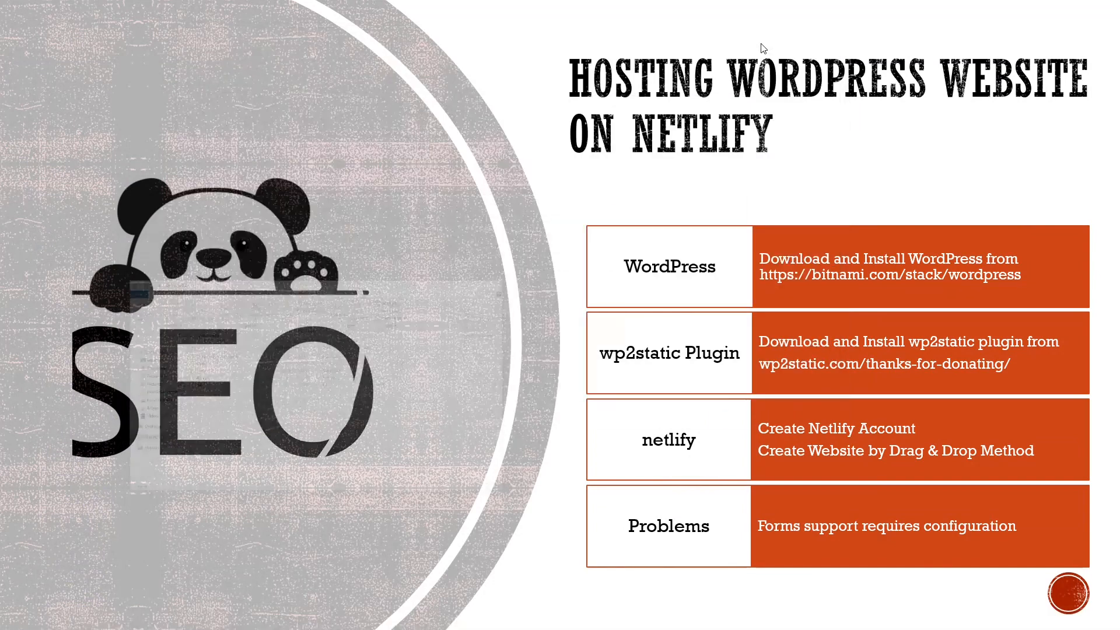
{"action": "left_click", "coordinate": [771, 37]}
{"action": "key", "text": "Escape"}
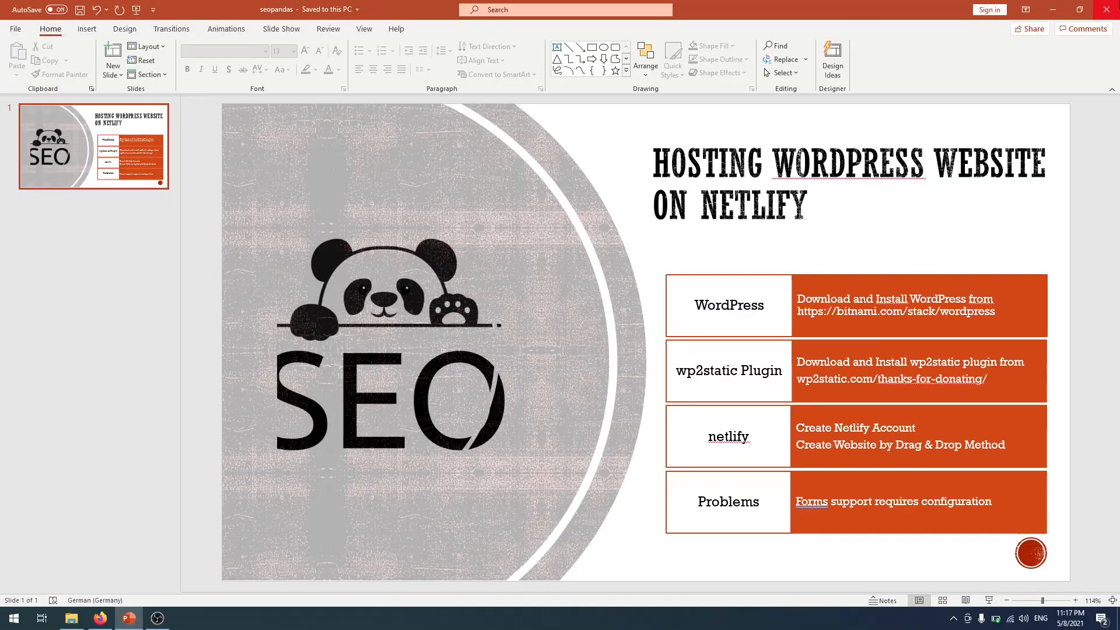
- Minimize PowerPoint, check the WP2Static zip files on the desktop, and return to Firefox's WordPress tab
{"action": "left_click", "coordinate": [1036, 14]}
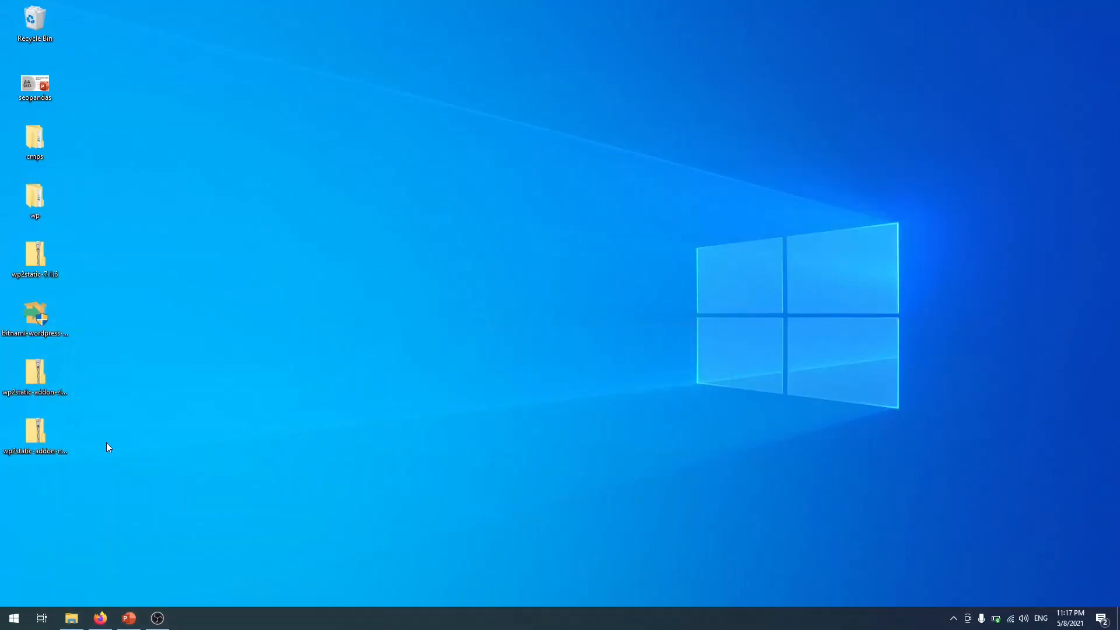
{"action": "left_click_drag", "start_coordinate": [108, 462], "coordinate": [32, 361]}
{"action": "left_click", "coordinate": [32, 261]}
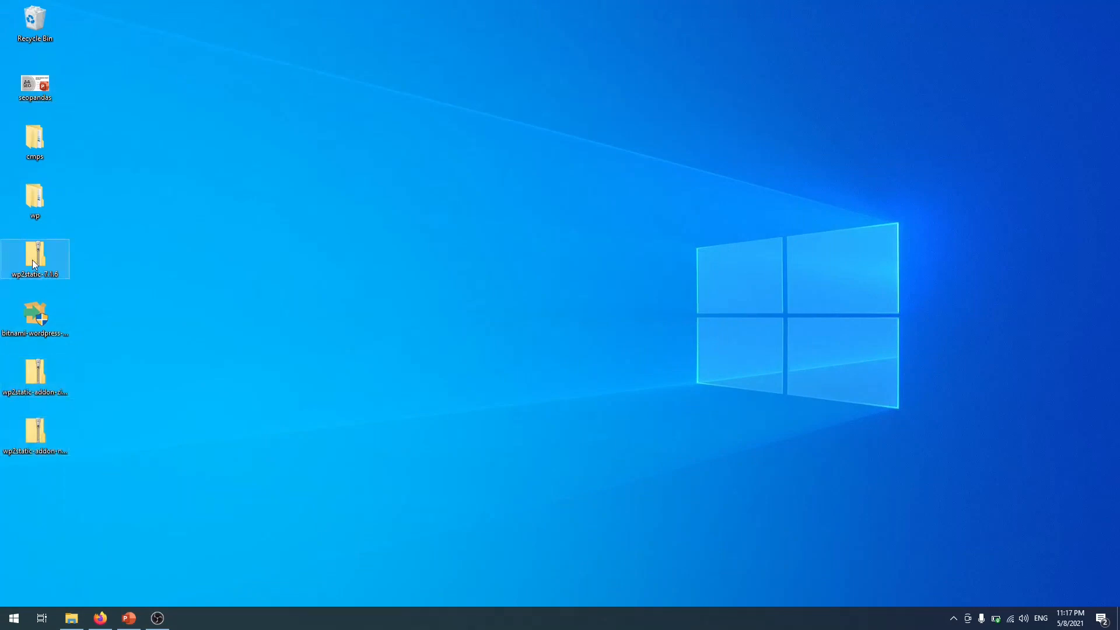
{"action": "left_click", "coordinate": [50, 388], "text": "ctrl"}
{"action": "left_click", "coordinate": [50, 388]}
{"action": "left_click", "coordinate": [43, 422]}
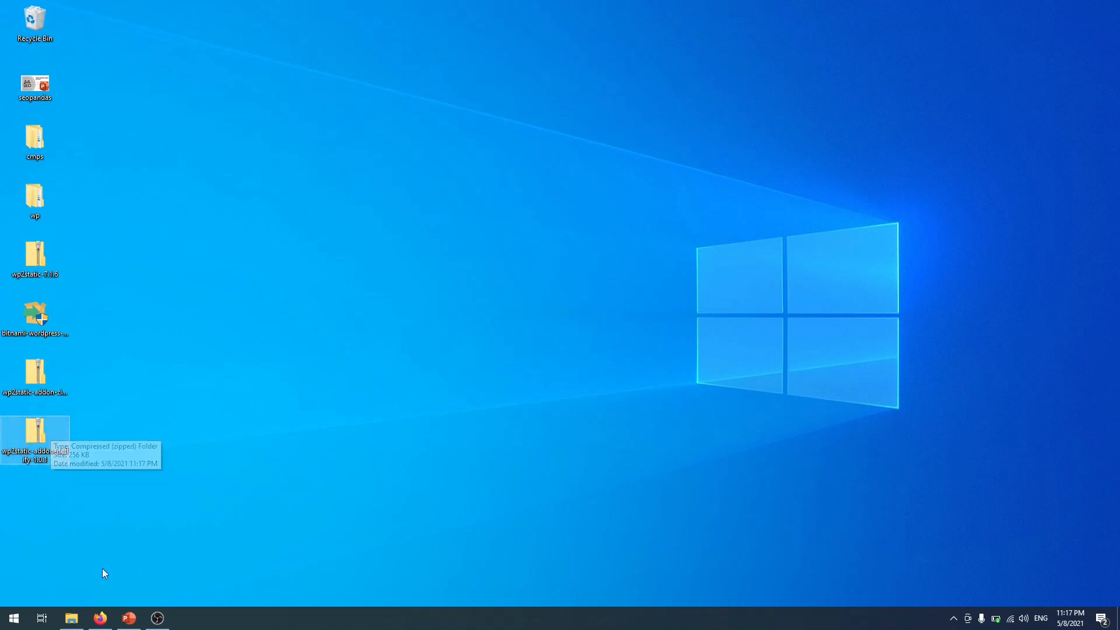
{"action": "left_click", "coordinate": [100, 618]}
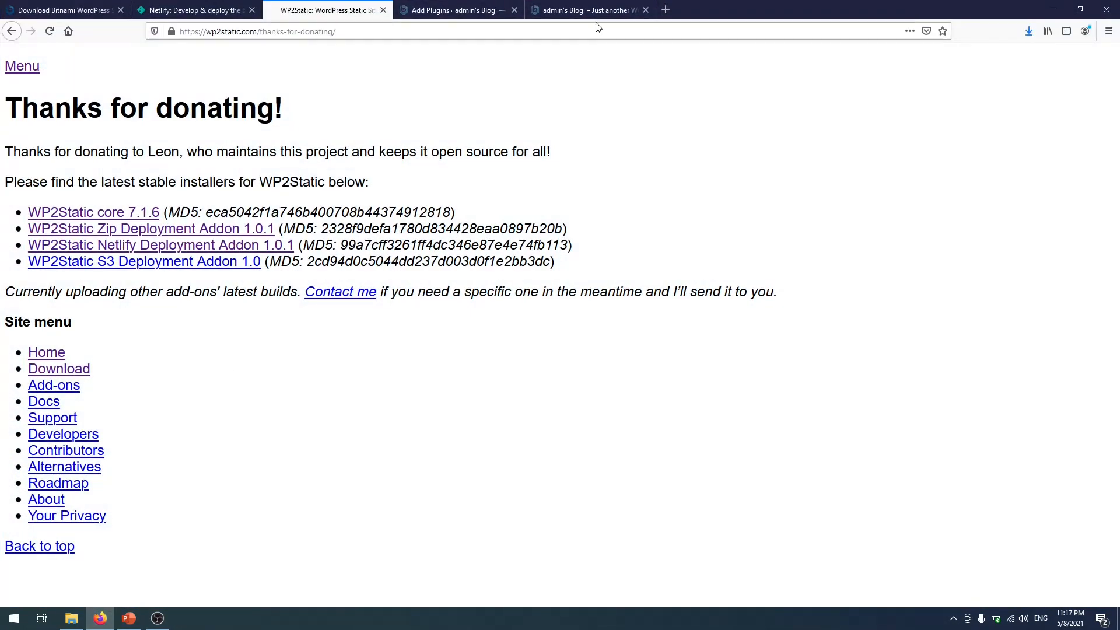
{"action": "left_click", "coordinate": [593, 10]}
- Upload wp2static-7.1.6.zip through Upload Plugin, install it and activate the plugin
{"action": "left_click", "coordinate": [446, 10]}
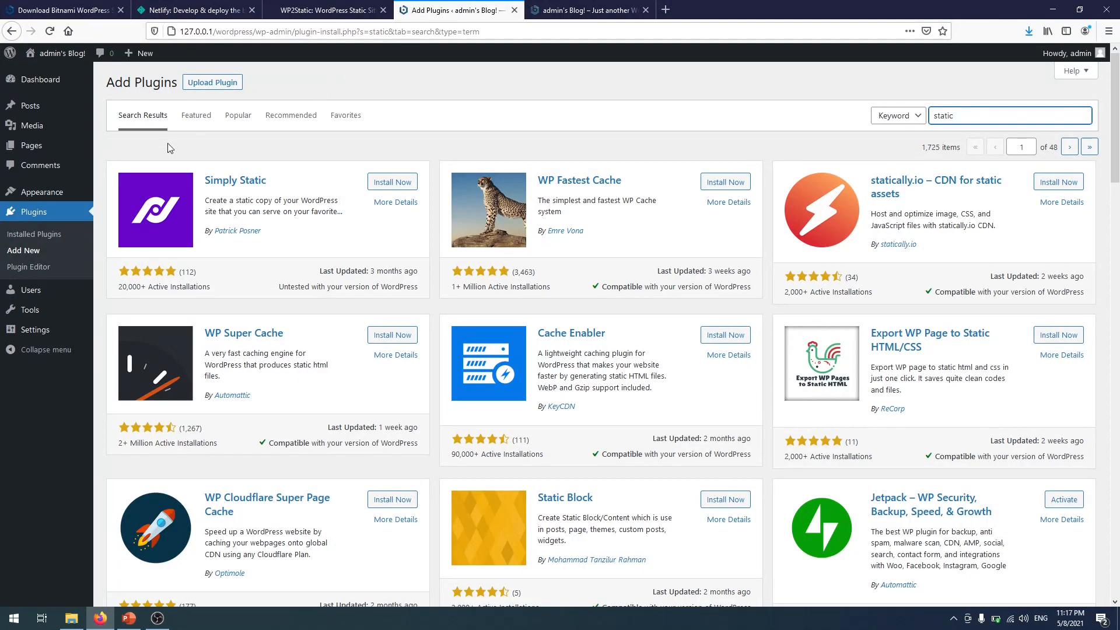
{"action": "left_click", "coordinate": [220, 81]}
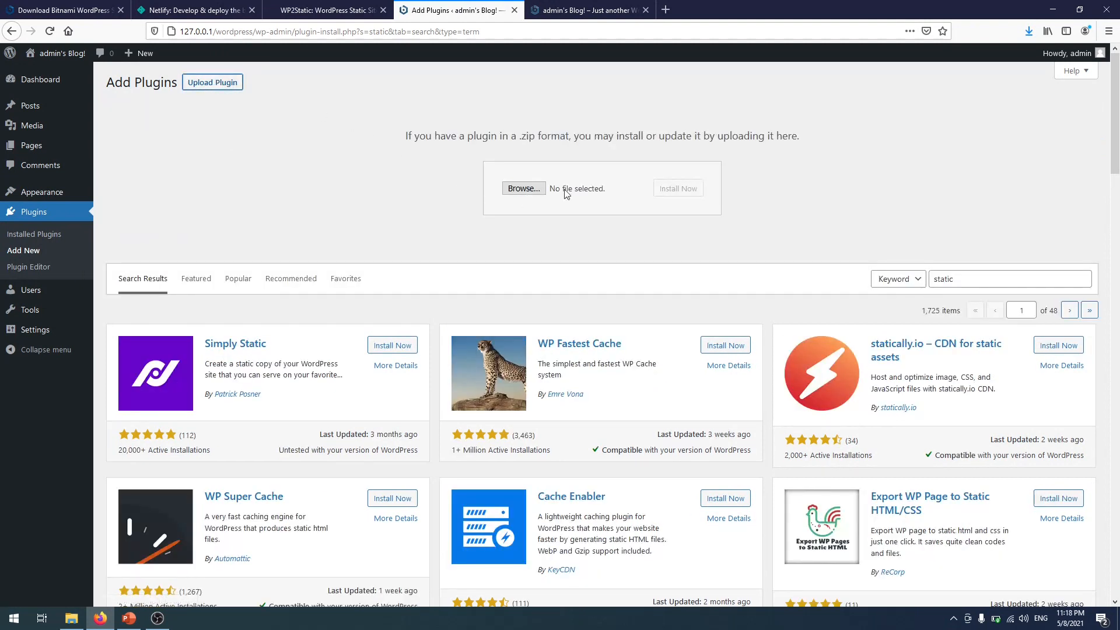
{"action": "left_click", "coordinate": [519, 192]}
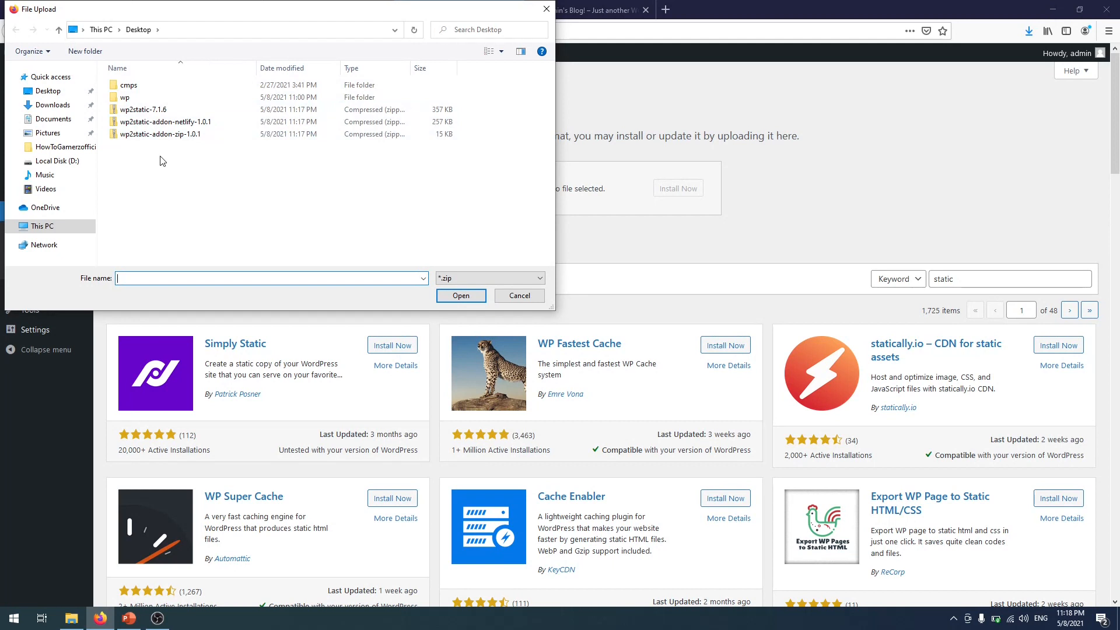
{"action": "left_click", "coordinate": [158, 115]}
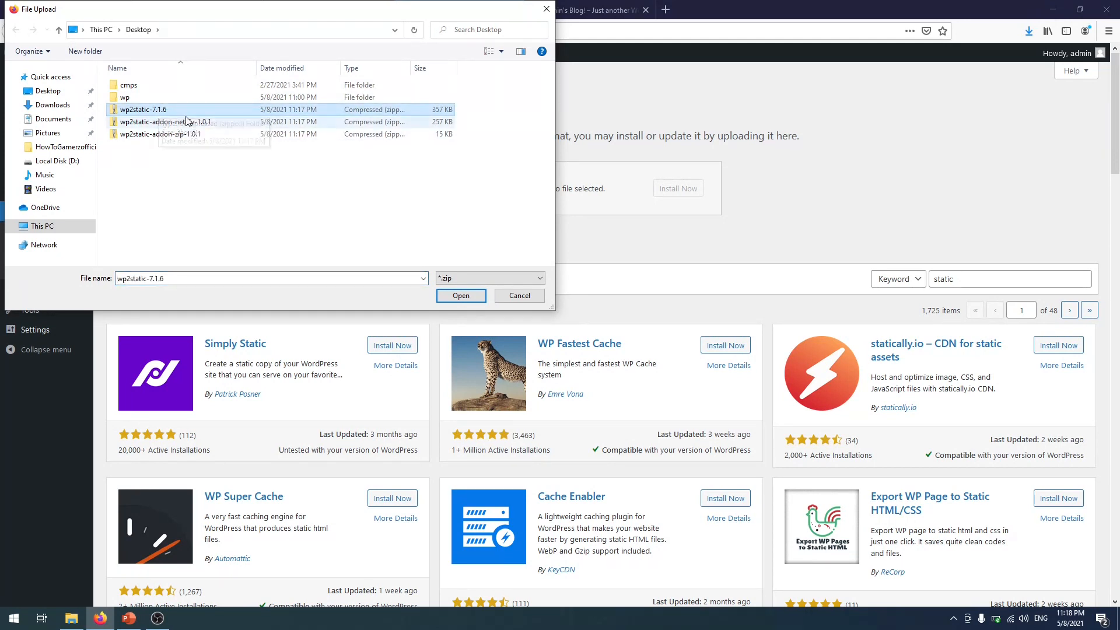
{"action": "double_click", "coordinate": [153, 110]}
{"action": "left_click", "coordinate": [679, 187]}
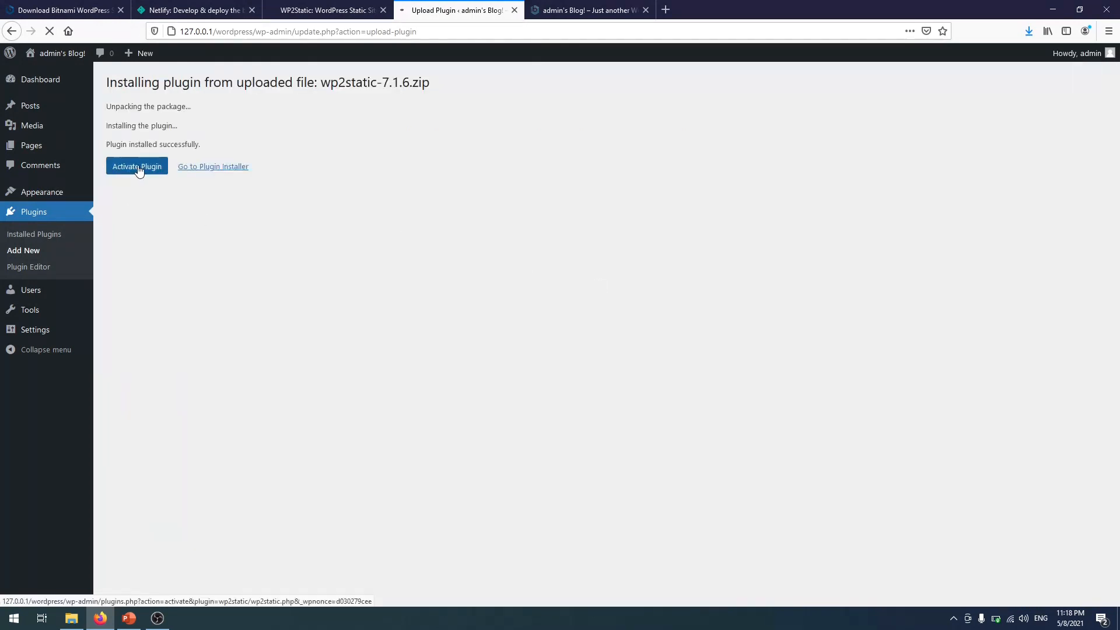
{"action": "left_click", "coordinate": [139, 168]}
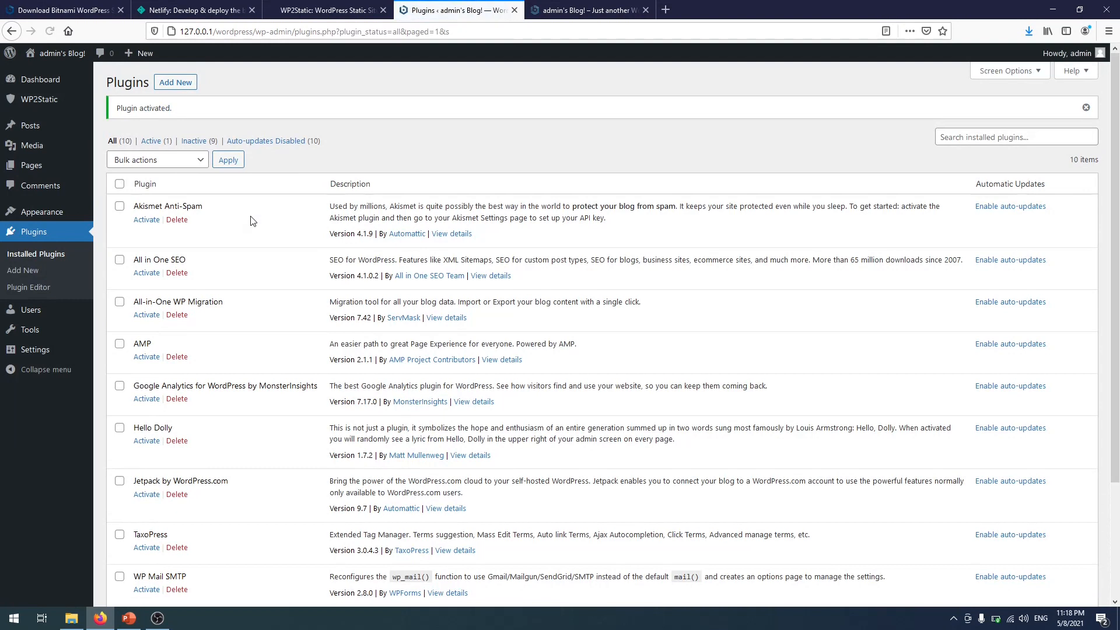
{"action": "left_click", "coordinate": [171, 88]}
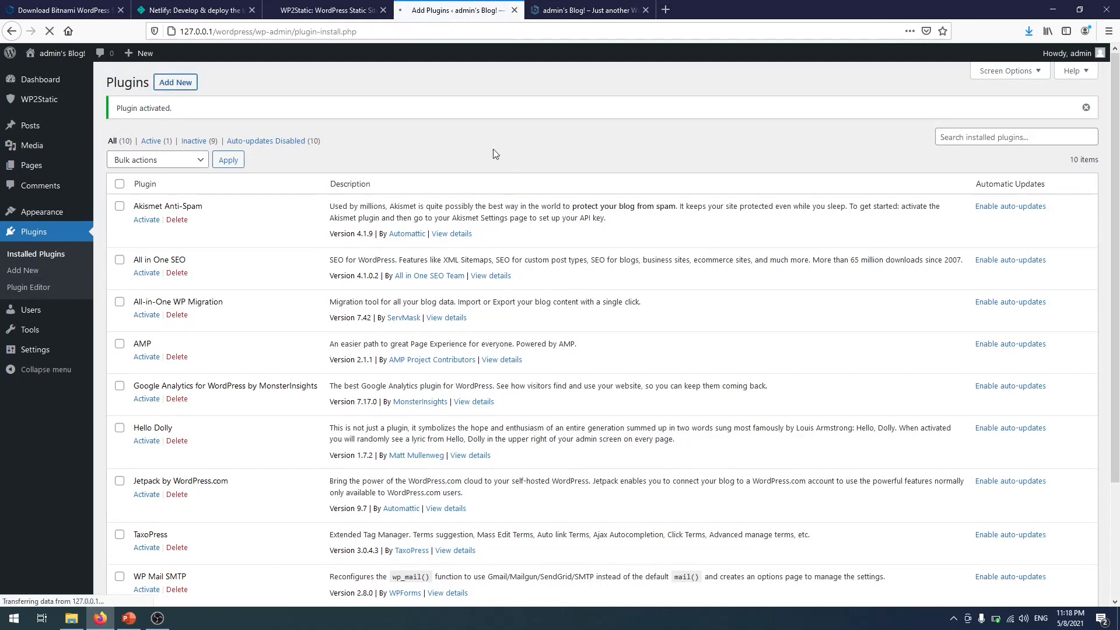
- Upload, install and activate wp2static-addon-netlify-1.0.1.zip
{"action": "left_click", "coordinate": [213, 82]}
{"action": "left_click", "coordinate": [523, 189]}
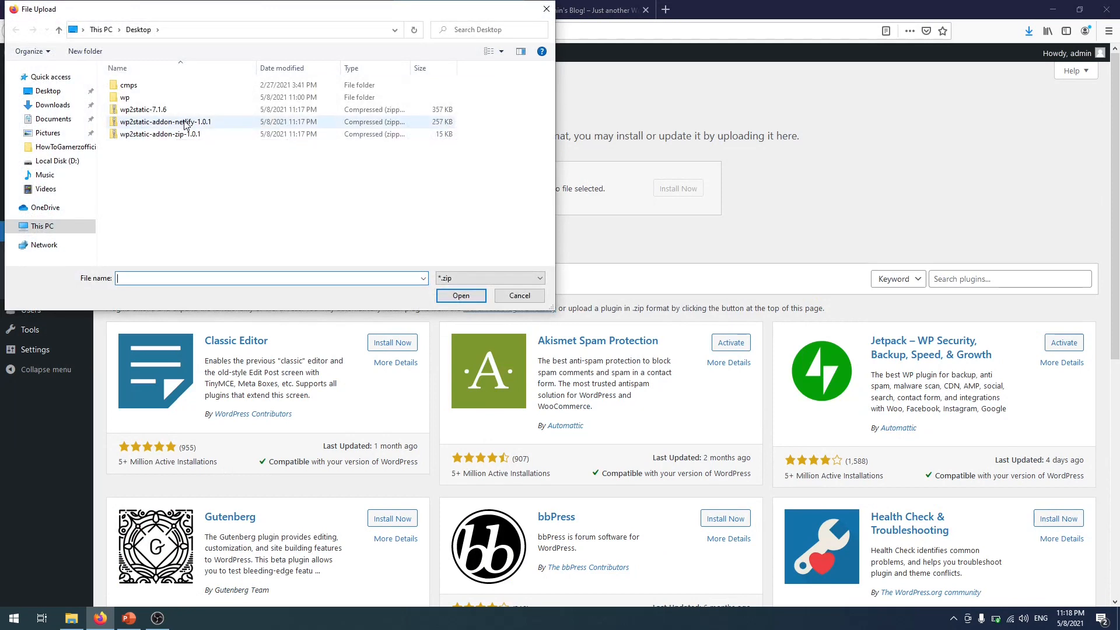
{"action": "double_click", "coordinate": [193, 122]}
{"action": "left_click", "coordinate": [684, 187]}
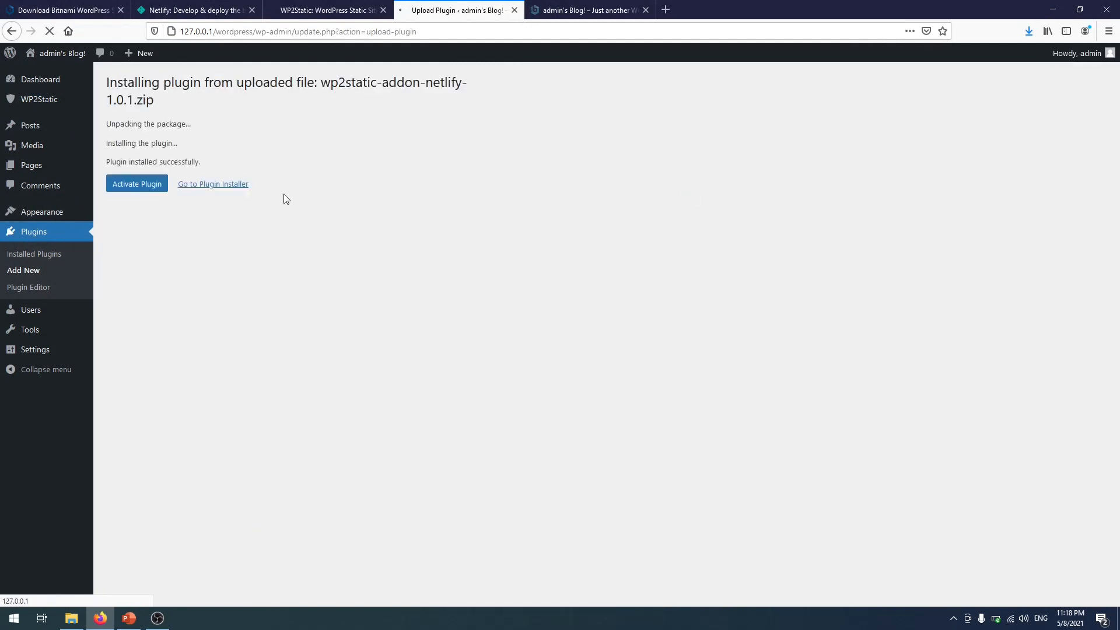
{"action": "left_click", "coordinate": [153, 184]}
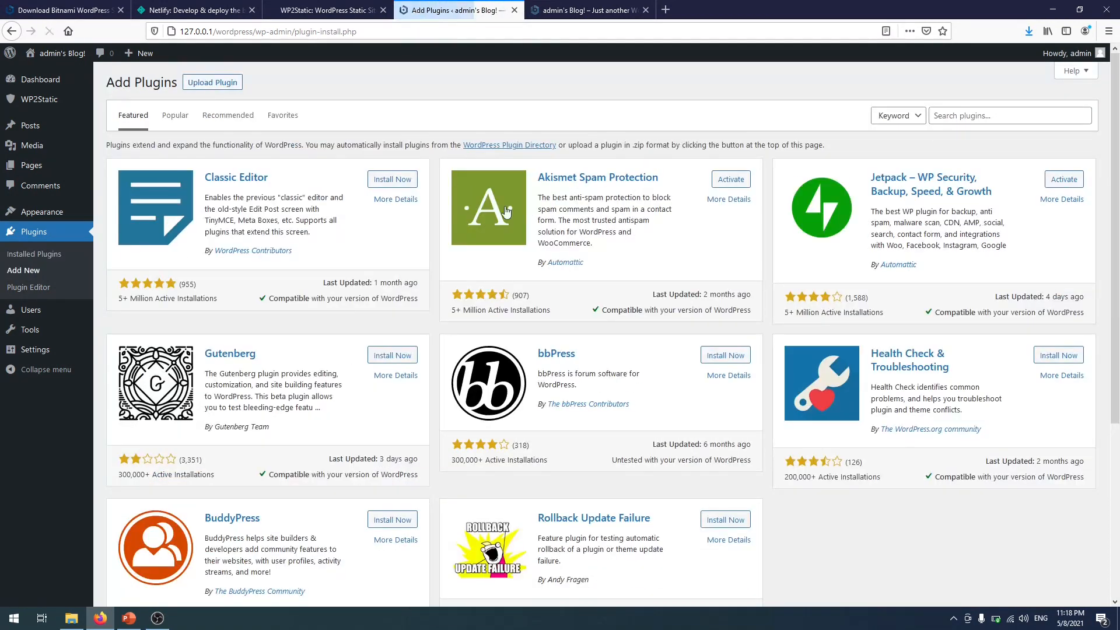
- Upload, install and activate wp2static-addon-zip-1.0.1.zip, then open the WP2Static Run page
{"action": "left_click", "coordinate": [213, 82]}
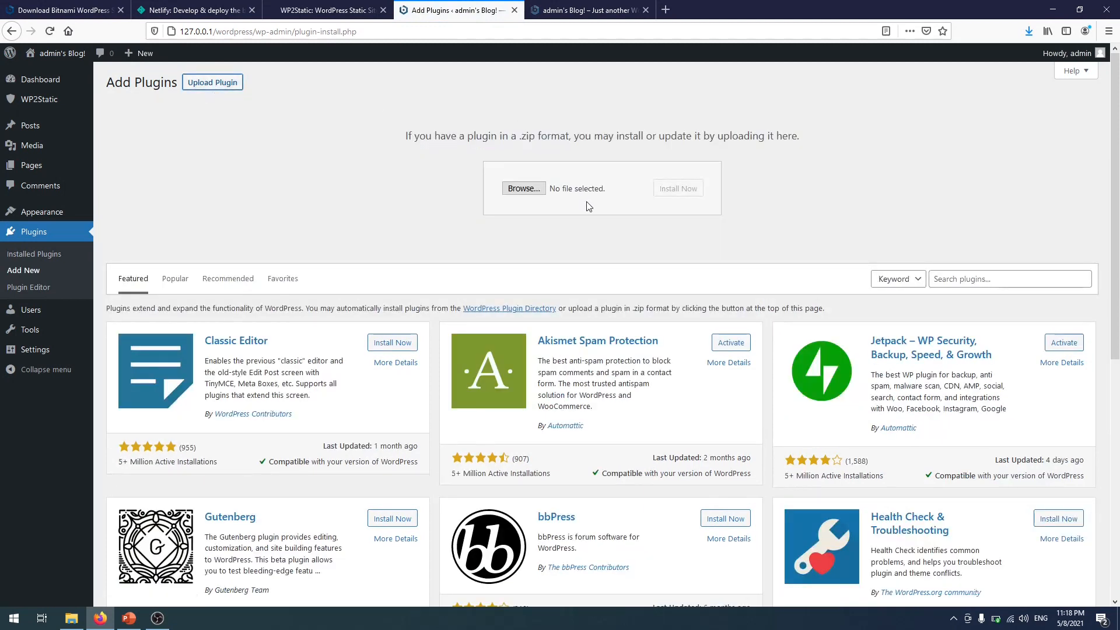
{"action": "left_click", "coordinate": [523, 189]}
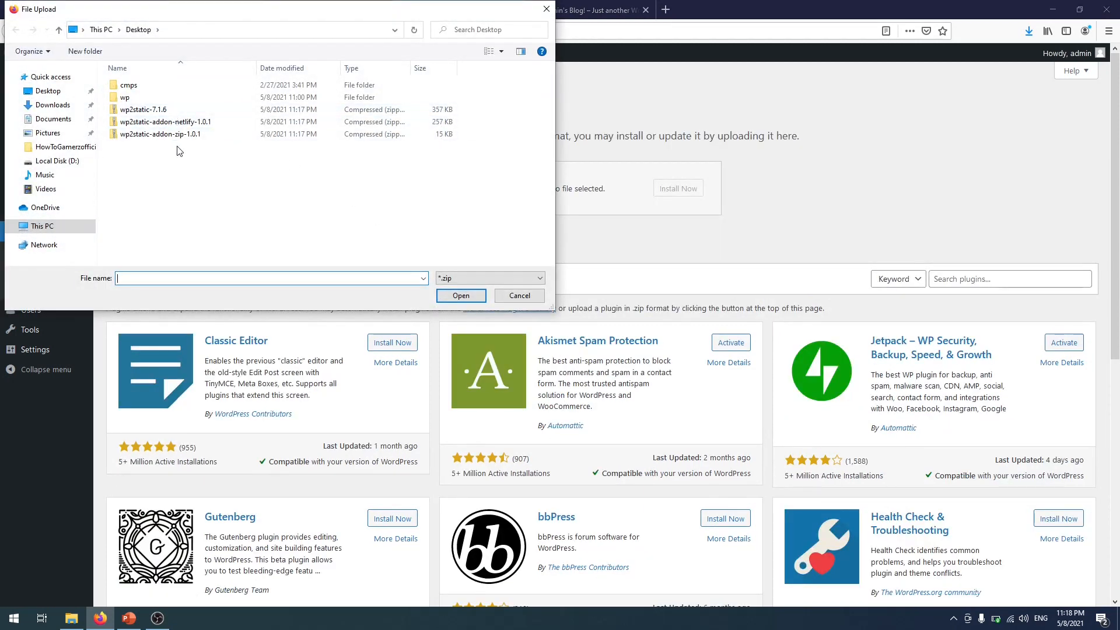
{"action": "double_click", "coordinate": [196, 134]}
{"action": "left_click", "coordinate": [684, 190]}
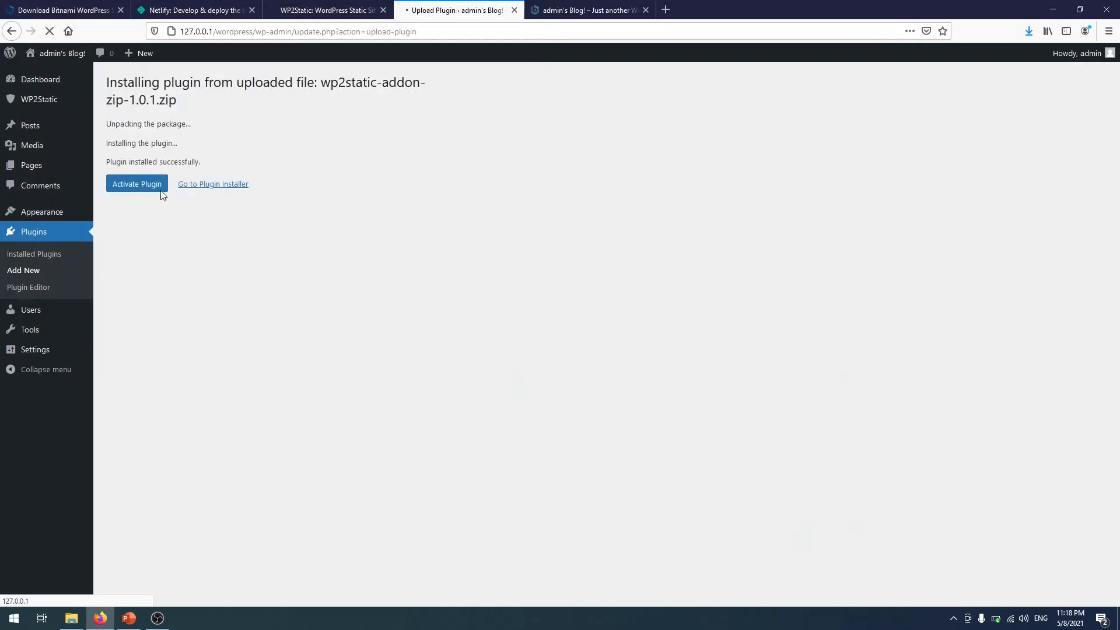
{"action": "left_click", "coordinate": [158, 190]}
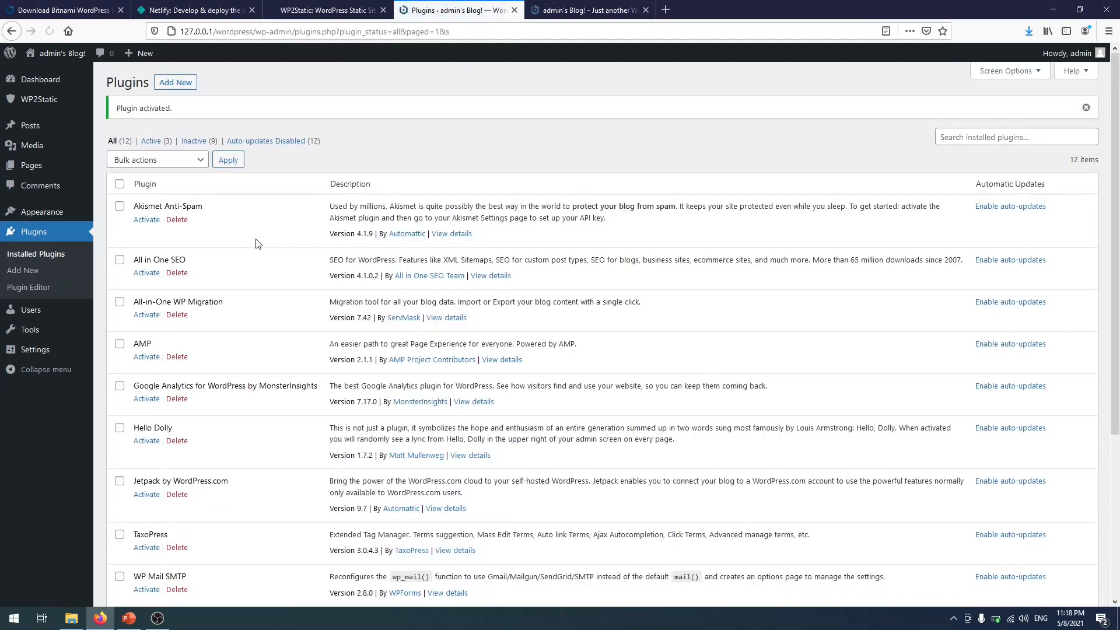
{"action": "scroll", "coordinate": [252, 262], "scroll_direction": "down", "scroll_amount": 4}
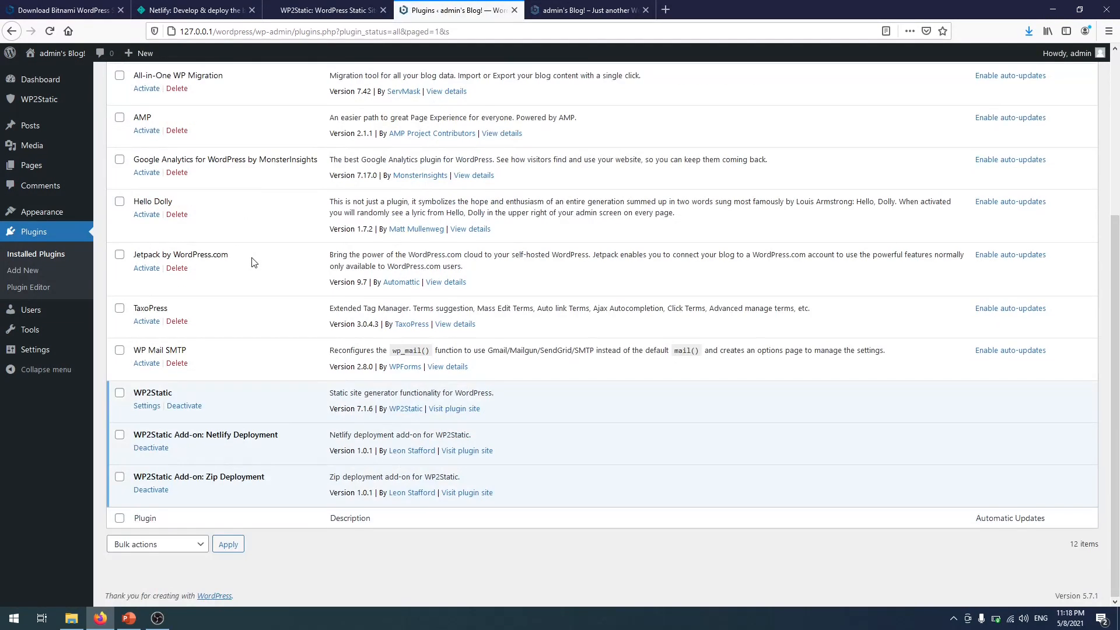
{"action": "scroll", "coordinate": [252, 263], "scroll_direction": "up", "scroll_amount": 4}
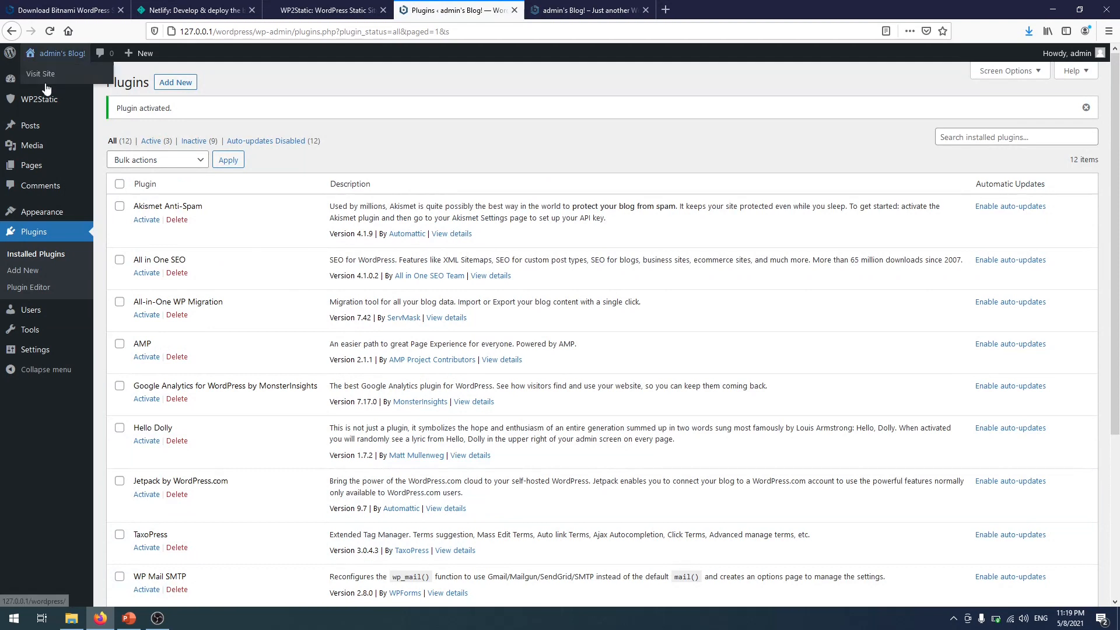
{"action": "left_click", "coordinate": [56, 104]}
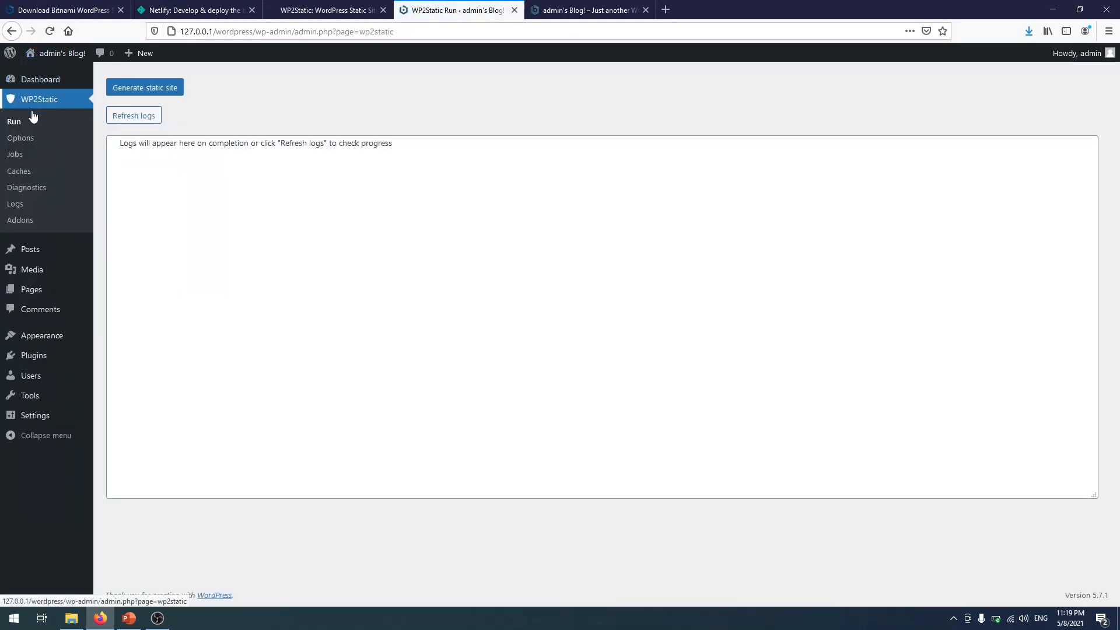
- Browse WP2Static's Options, Jobs and Caches pages, ending on the Addons list
{"action": "left_click", "coordinate": [38, 138]}
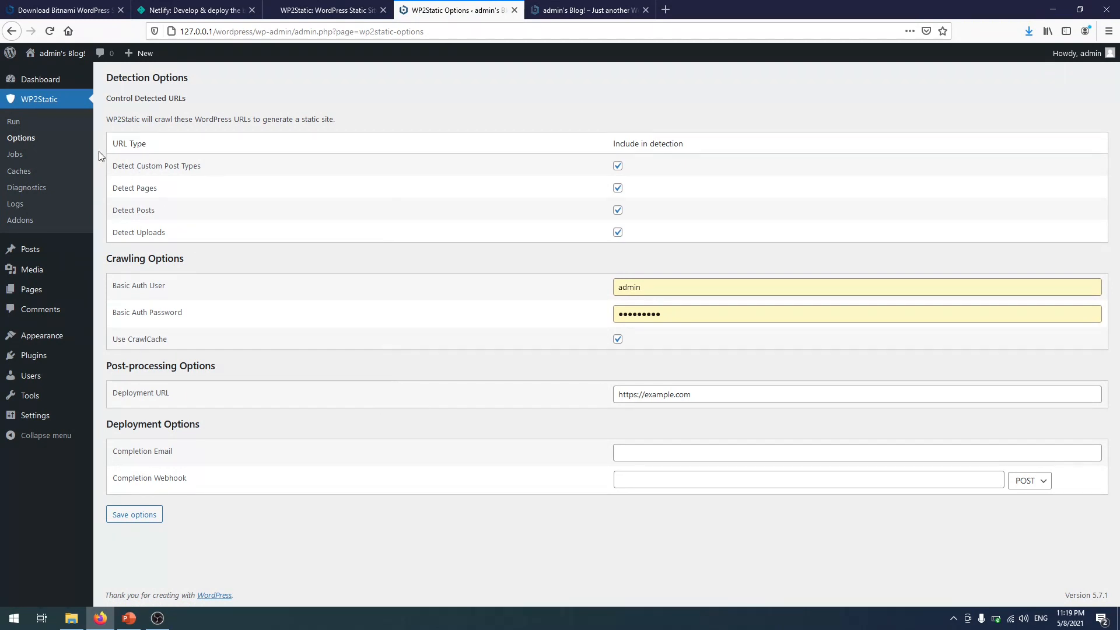
{"action": "left_click", "coordinate": [46, 155]}
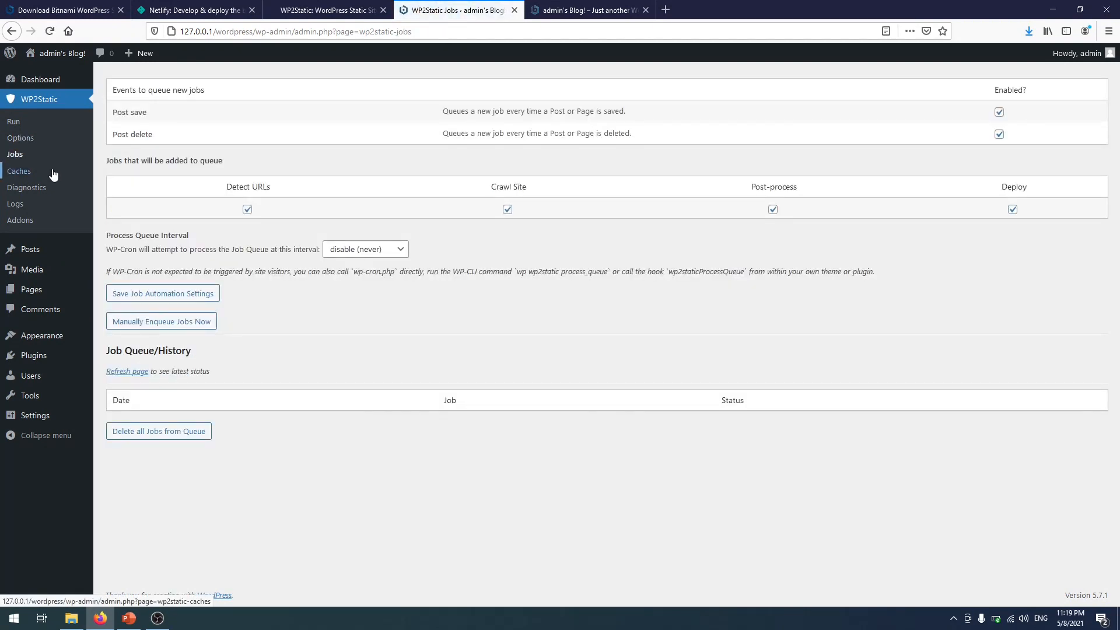
{"action": "left_click", "coordinate": [53, 174]}
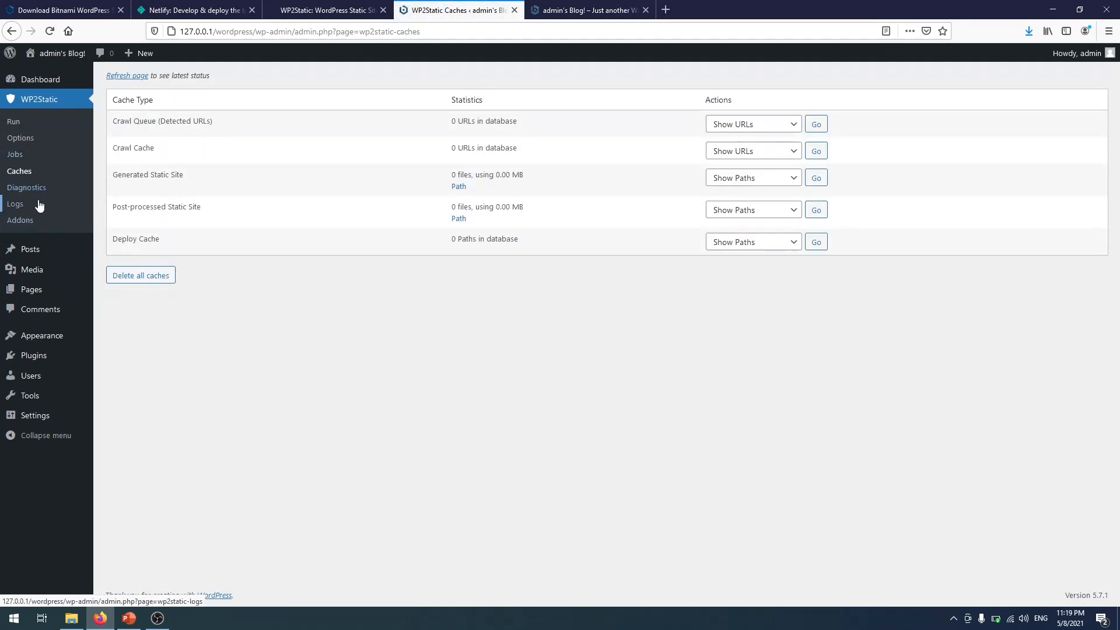
{"action": "left_click", "coordinate": [27, 222]}
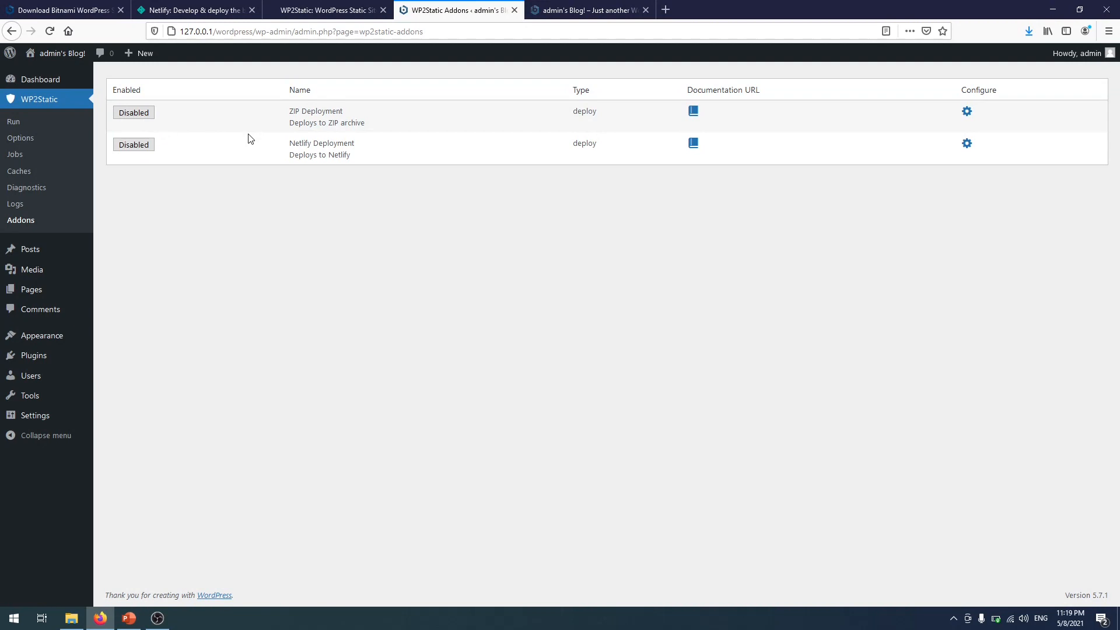
- Enable the ZIP Deployment add-on and start generating the static site from the Run page
{"action": "left_click", "coordinate": [141, 119]}
{"action": "left_click", "coordinate": [967, 112]}
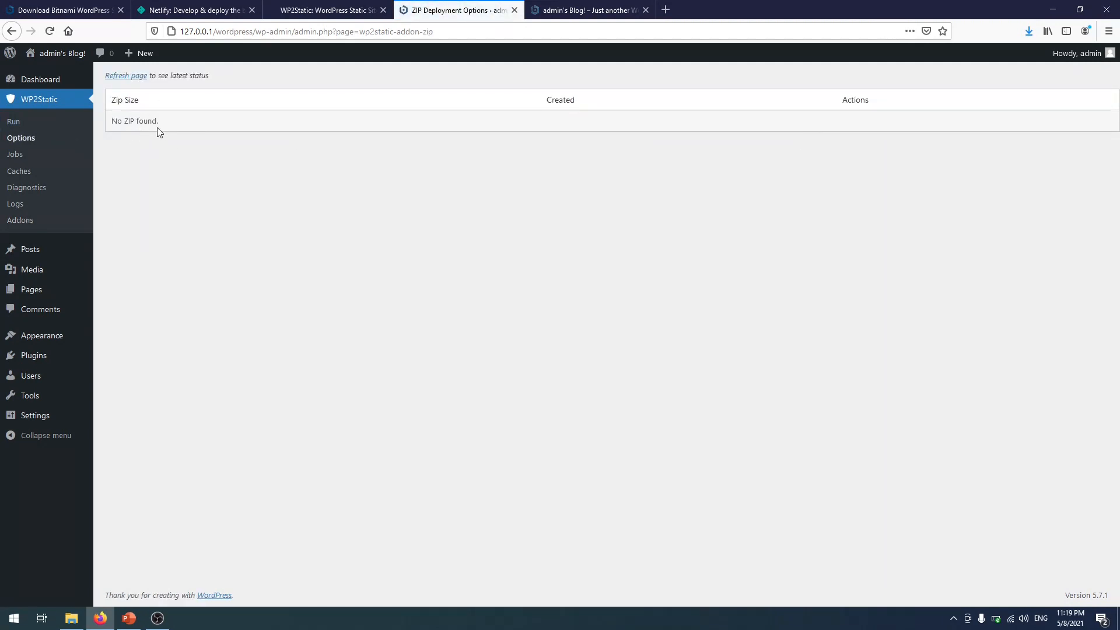
{"action": "left_click", "coordinate": [41, 119]}
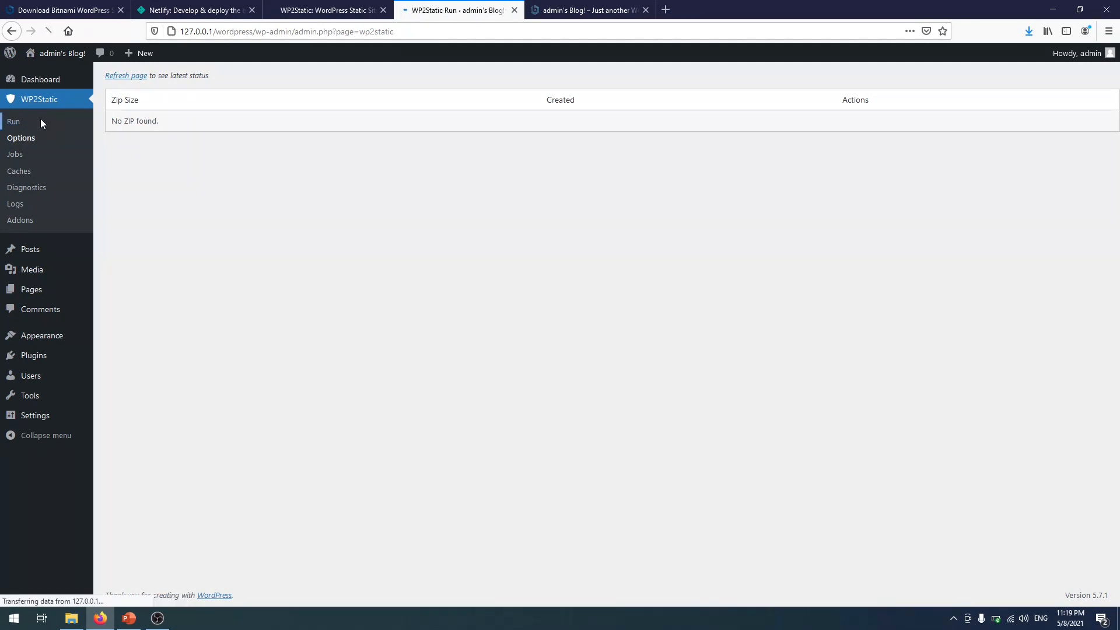
{"action": "left_click", "coordinate": [151, 91]}
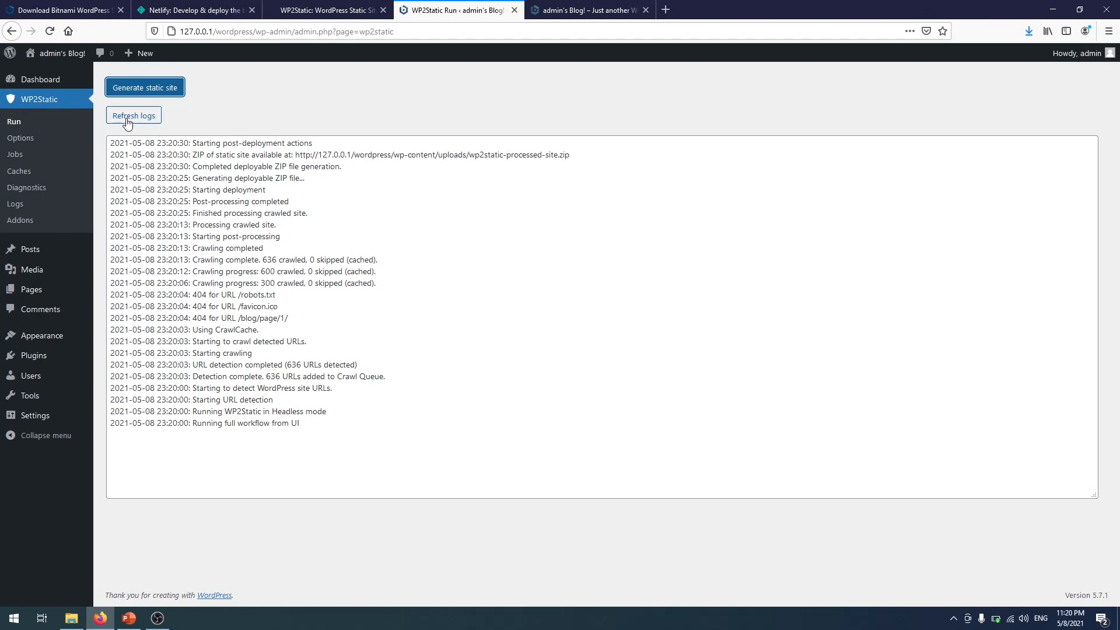
- Review the export log confirming the ZIP finished, then go to the WP2Static Addons list
{"action": "left_click_drag", "start_coordinate": [168, 260], "coordinate": [112, 167]}
{"action": "left_click", "coordinate": [327, 441]}
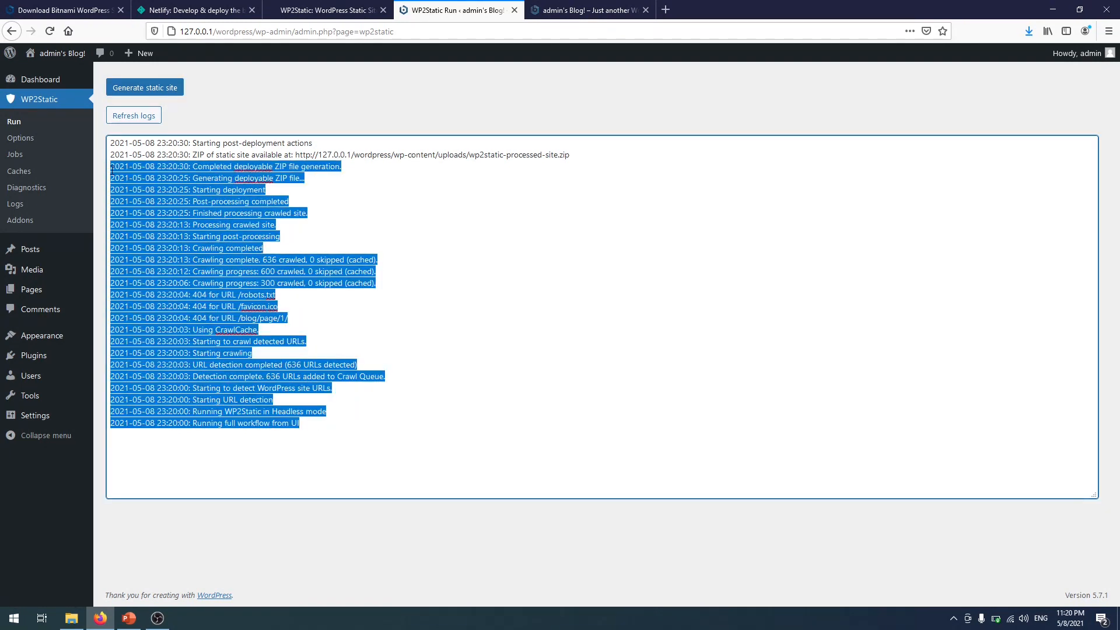
{"action": "left_click", "coordinate": [184, 252]}
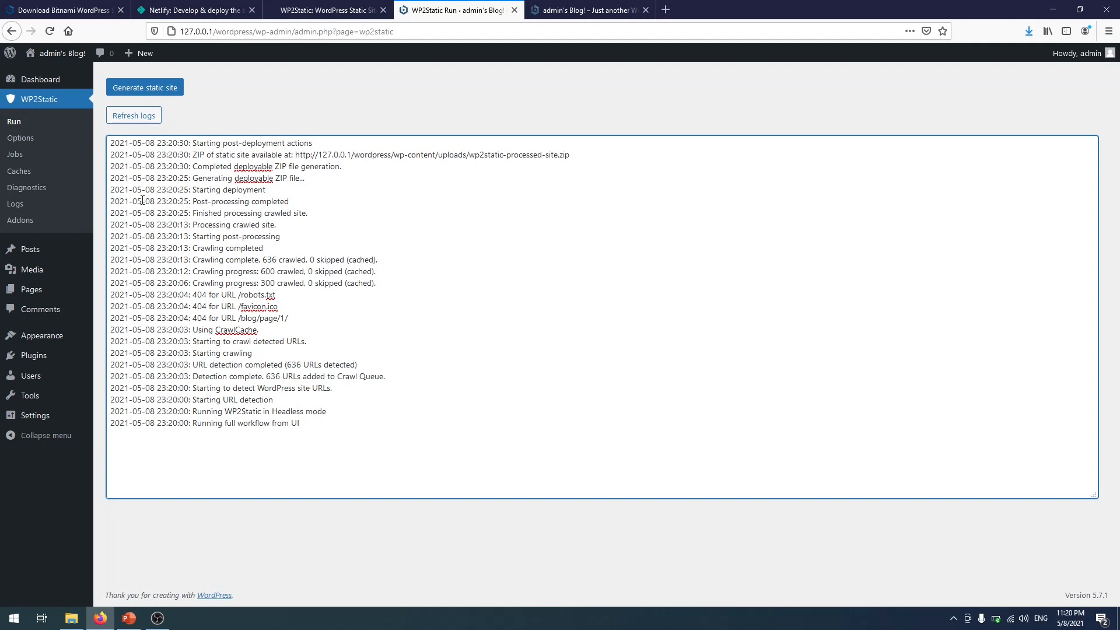
{"action": "left_click", "coordinate": [22, 223]}
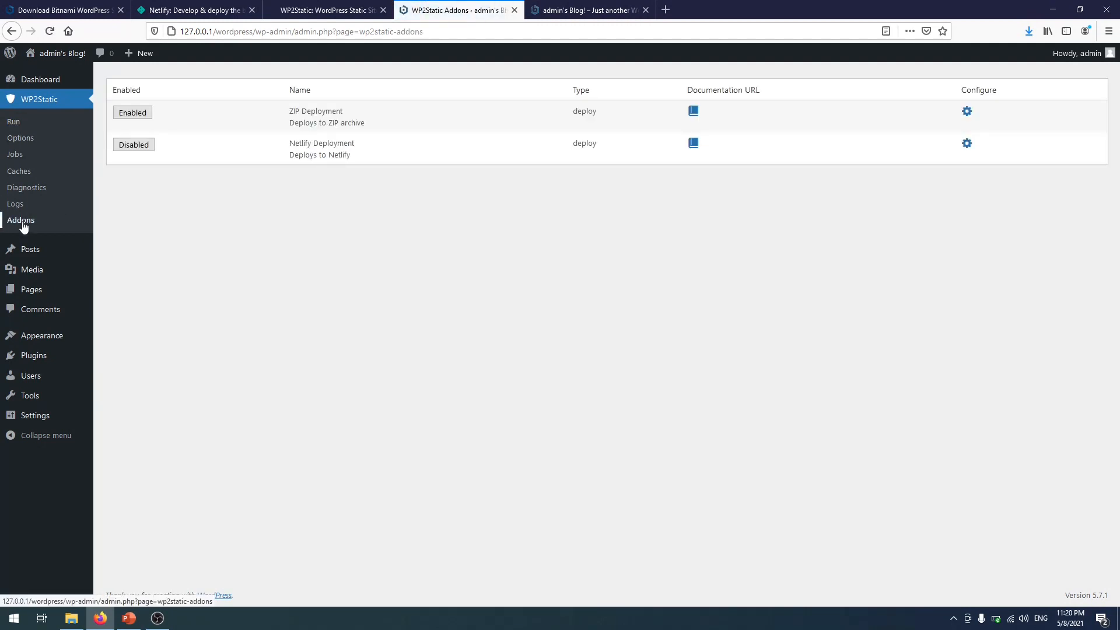
- Download the 8.3 MB wp2static-processed-site.zip from the ZIP Deployment settings page
{"action": "left_click", "coordinate": [967, 112]}
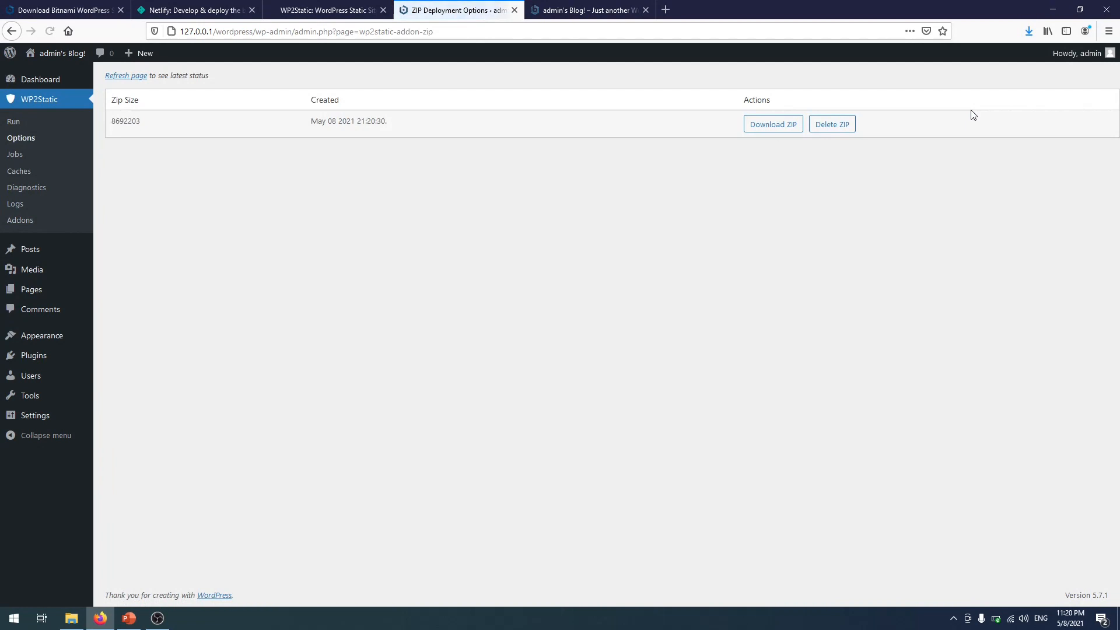
{"action": "left_click_drag", "start_coordinate": [144, 120], "coordinate": [692, 135]}
{"action": "left_click", "coordinate": [694, 136]}
{"action": "left_click", "coordinate": [792, 129]}
{"action": "left_click", "coordinate": [708, 419]}
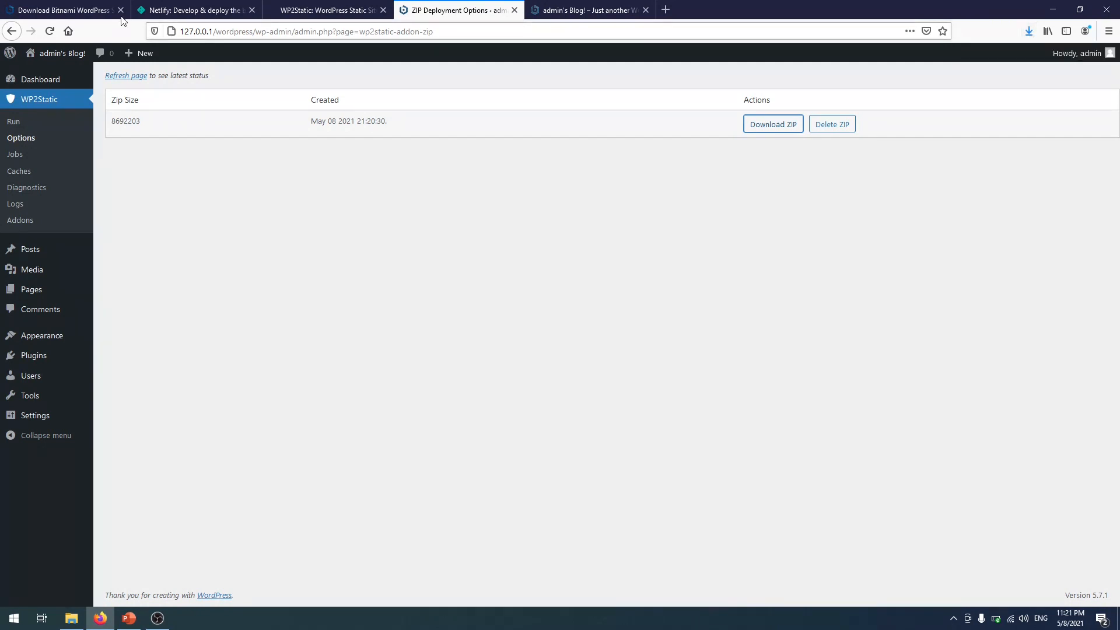
{"action": "left_click", "coordinate": [191, 6]}
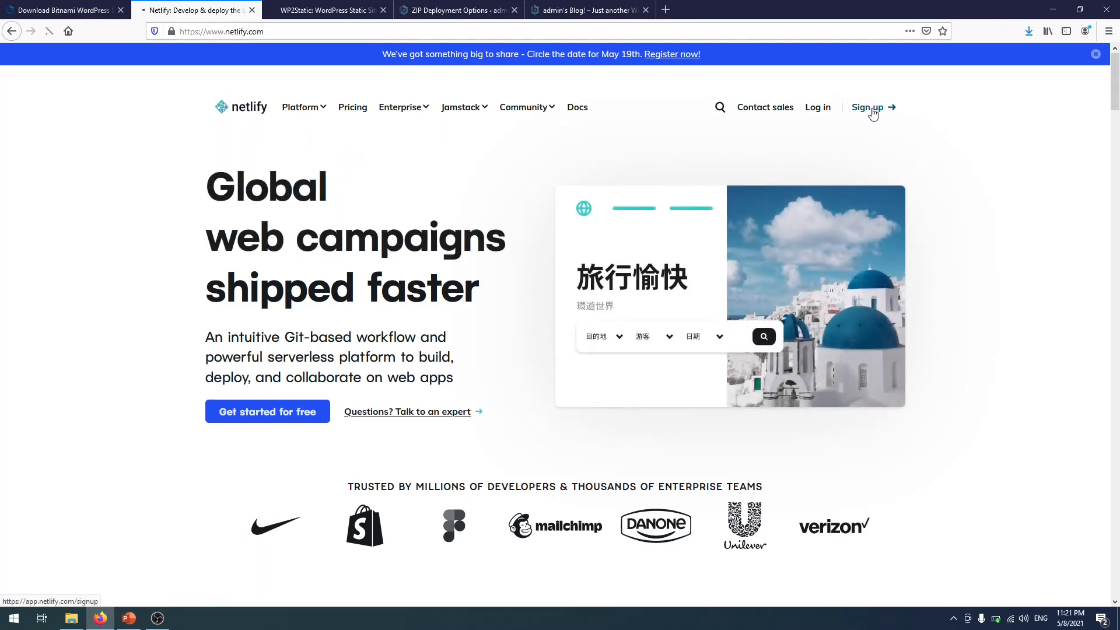
- Go from Netlify's homepage into the team dashboard with its empty Sites area
{"action": "left_click", "coordinate": [869, 107]}
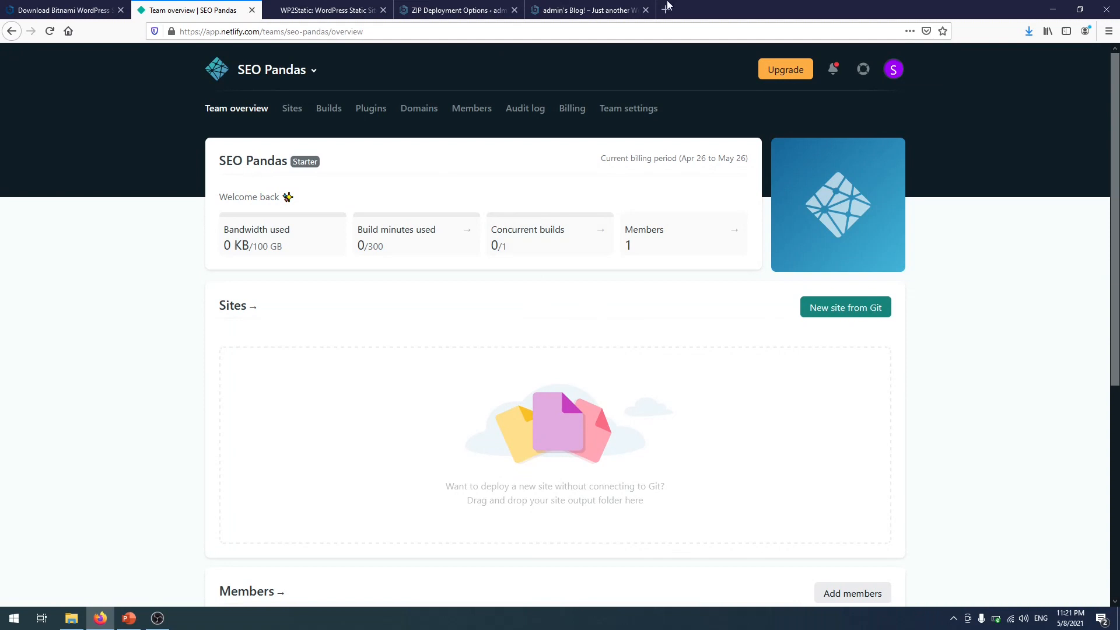
- Drag wp2static-processed-site.zip from the Desktop into Netlify's Sites drop area to publish hungry-wright-8c8a8b
{"action": "left_click", "coordinate": [71, 618]}
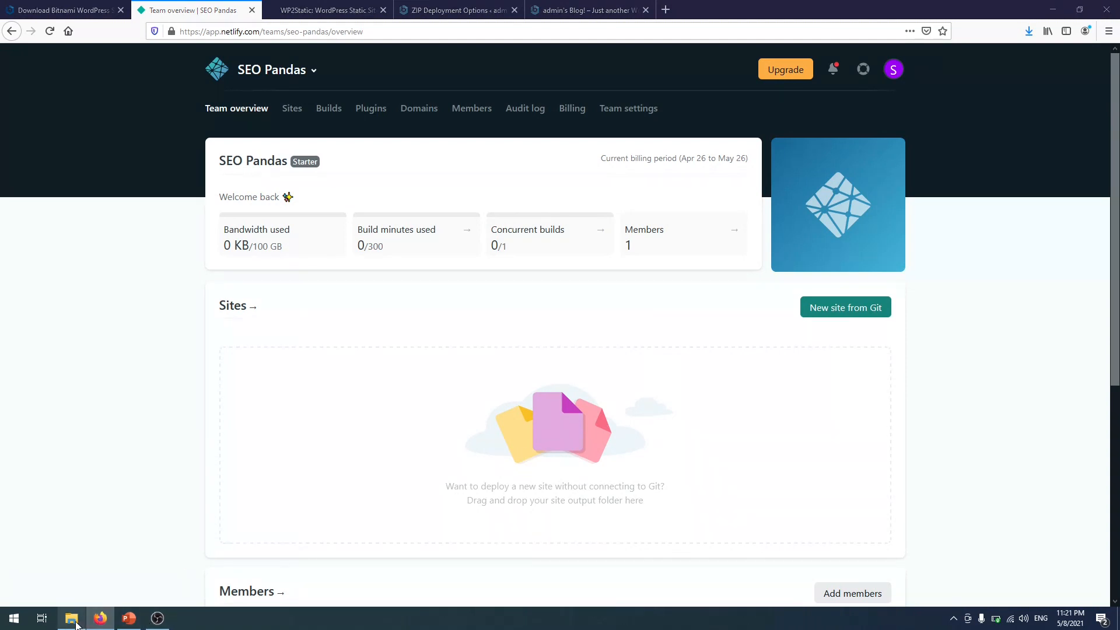
{"action": "left_click_drag", "start_coordinate": [449, 45], "coordinate": [872, 105]}
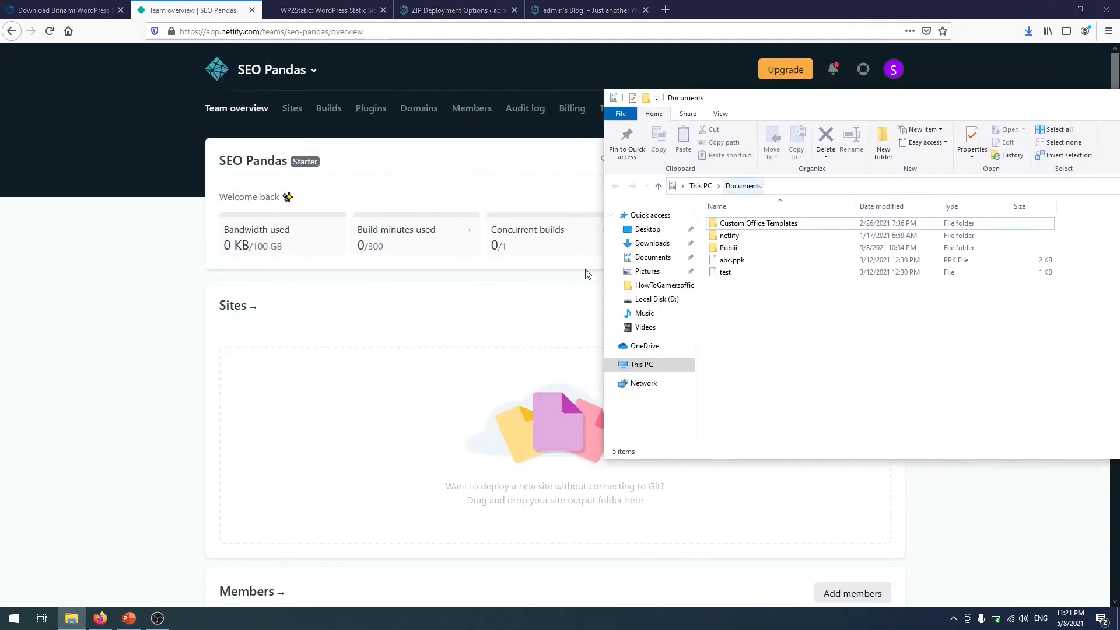
{"action": "left_click", "coordinate": [648, 231]}
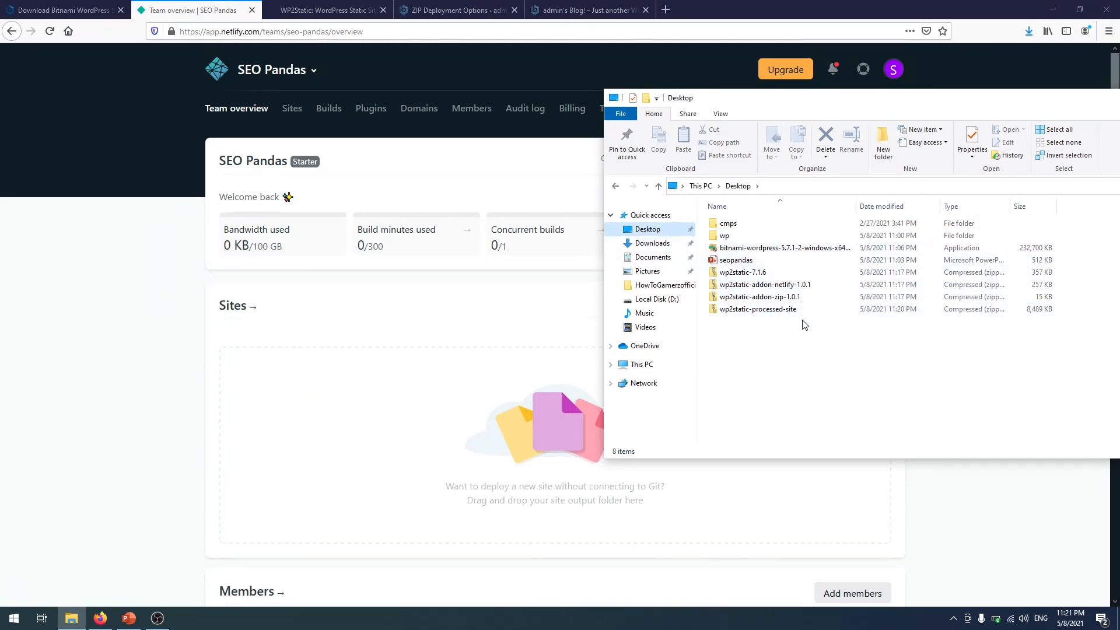
{"action": "left_click", "coordinate": [795, 314]}
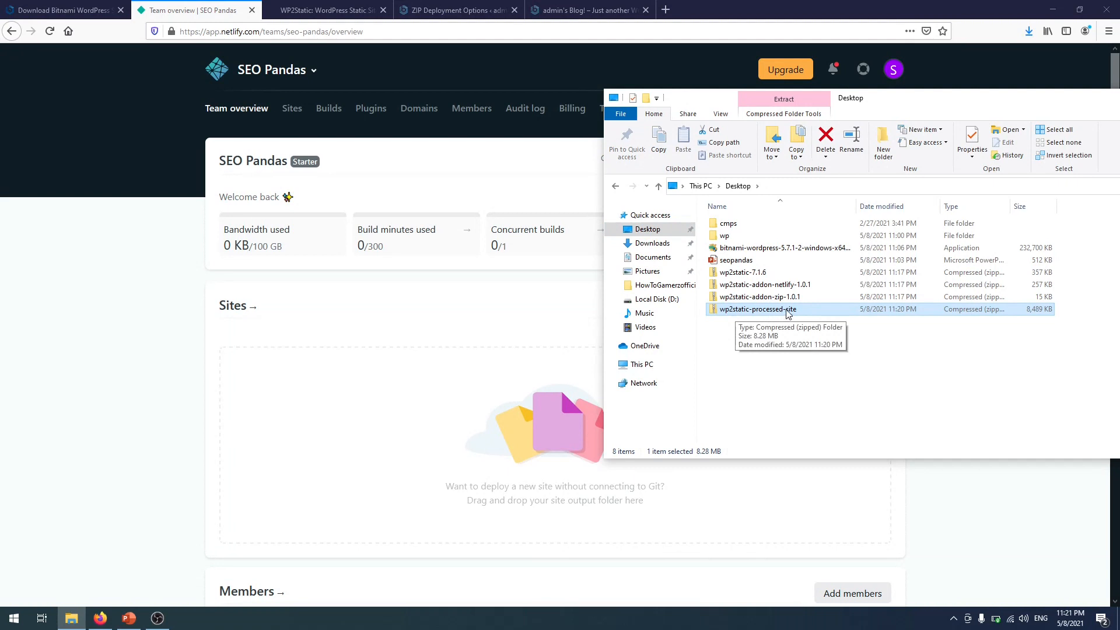
{"action": "left_click_drag", "start_coordinate": [766, 313], "coordinate": [513, 158]}
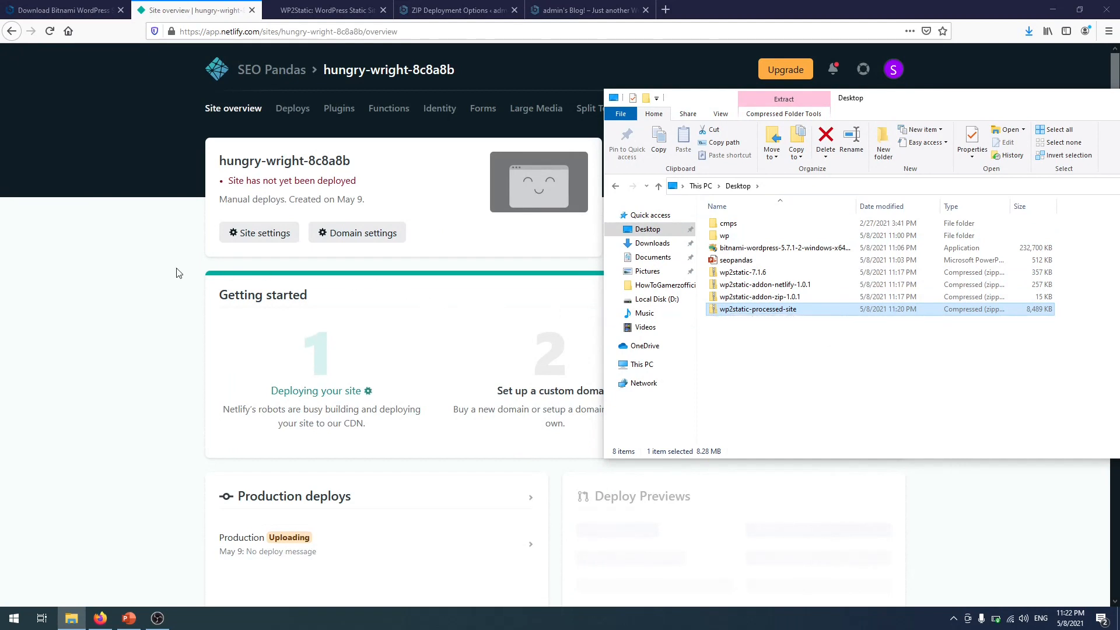
{"action": "left_click", "coordinate": [188, 286]}
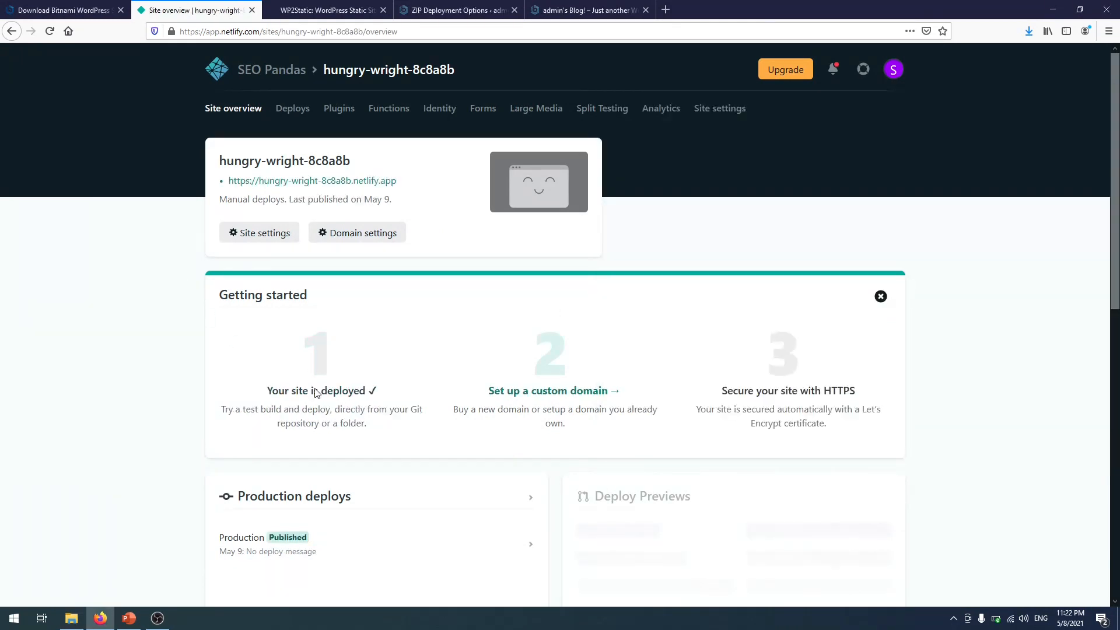
- View the live hungry-wright-8c8a8b.netlify.app blog, then open that site's settings
{"action": "left_click", "coordinate": [359, 182]}
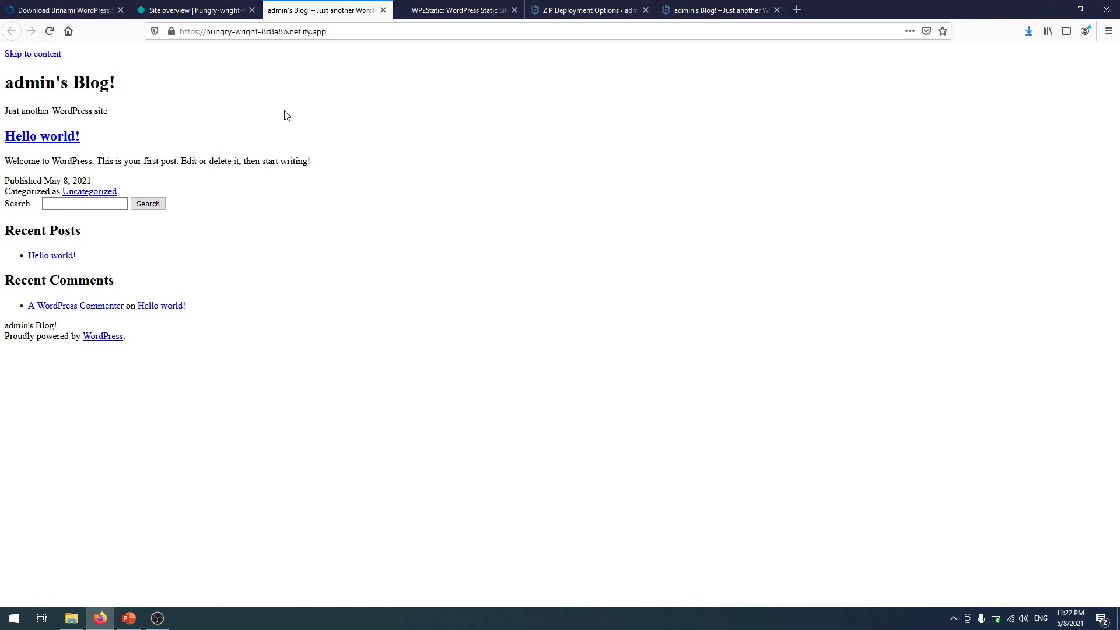
{"action": "left_click", "coordinate": [211, 10]}
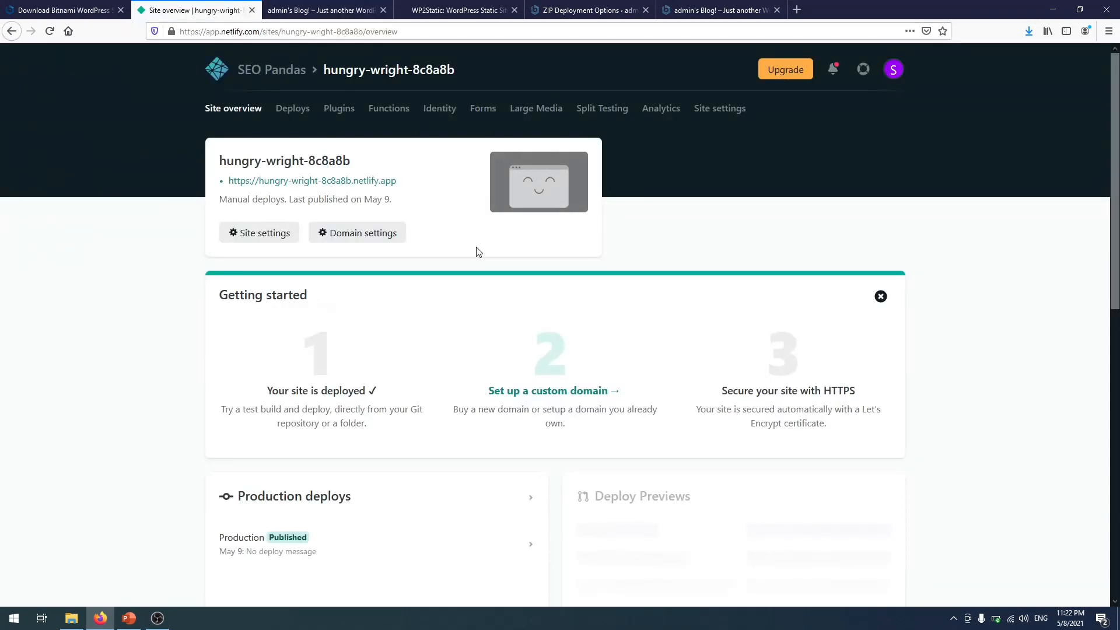
{"action": "left_click", "coordinate": [283, 234]}
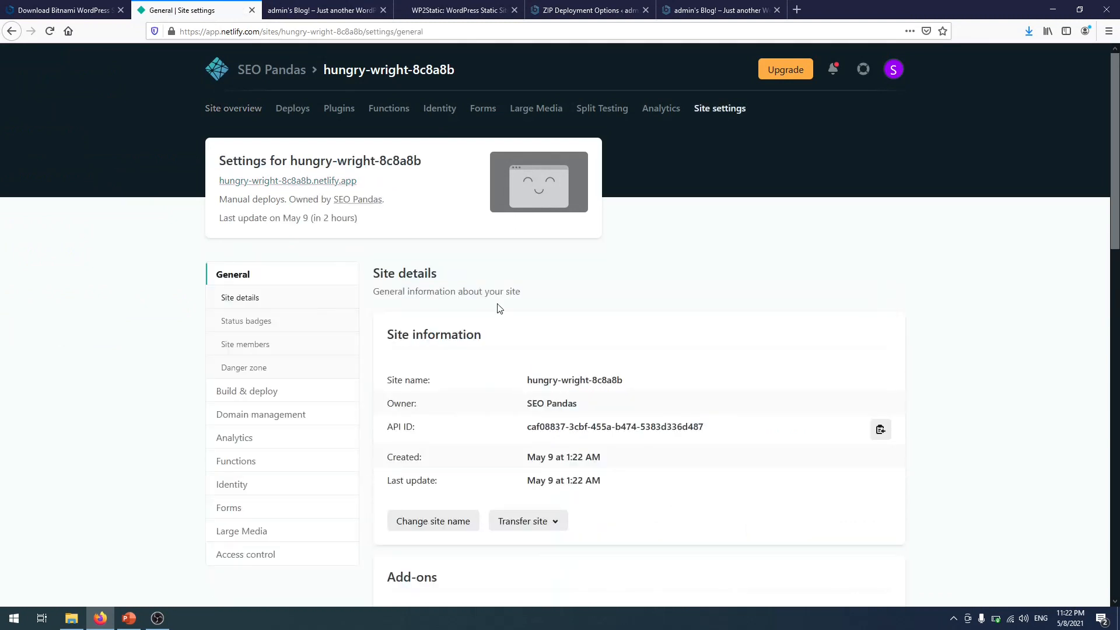
- Rename the Netlify site to hungry123
{"action": "scroll", "coordinate": [514, 291], "scroll_direction": "down", "scroll_amount": 3}
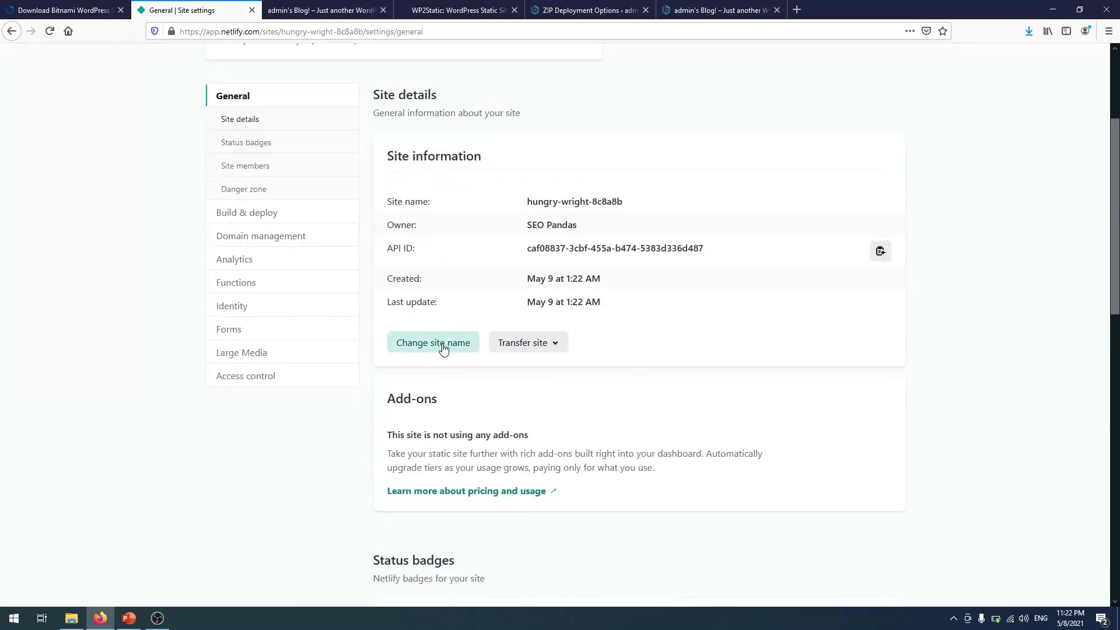
{"action": "left_click", "coordinate": [445, 346]}
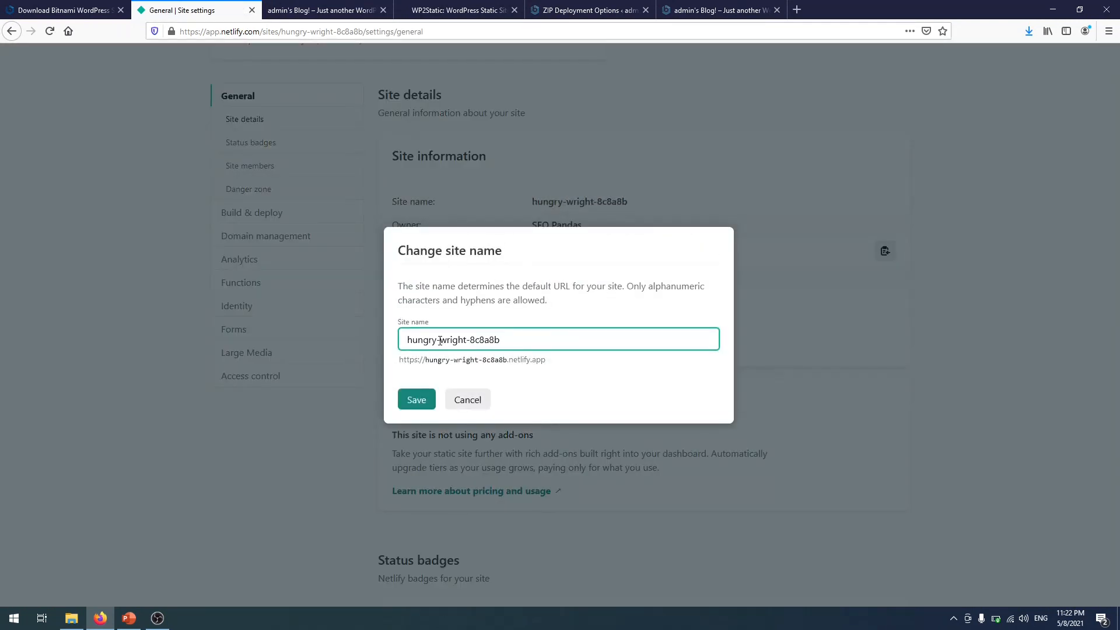
{"action": "left_click_drag", "start_coordinate": [440, 341], "coordinate": [588, 346]}
{"action": "key", "text": "BackSpace"}
{"action": "key", "text": "BackSpace"}
{"action": "type", "text": "123"}
{"action": "key", "text": "Return"}
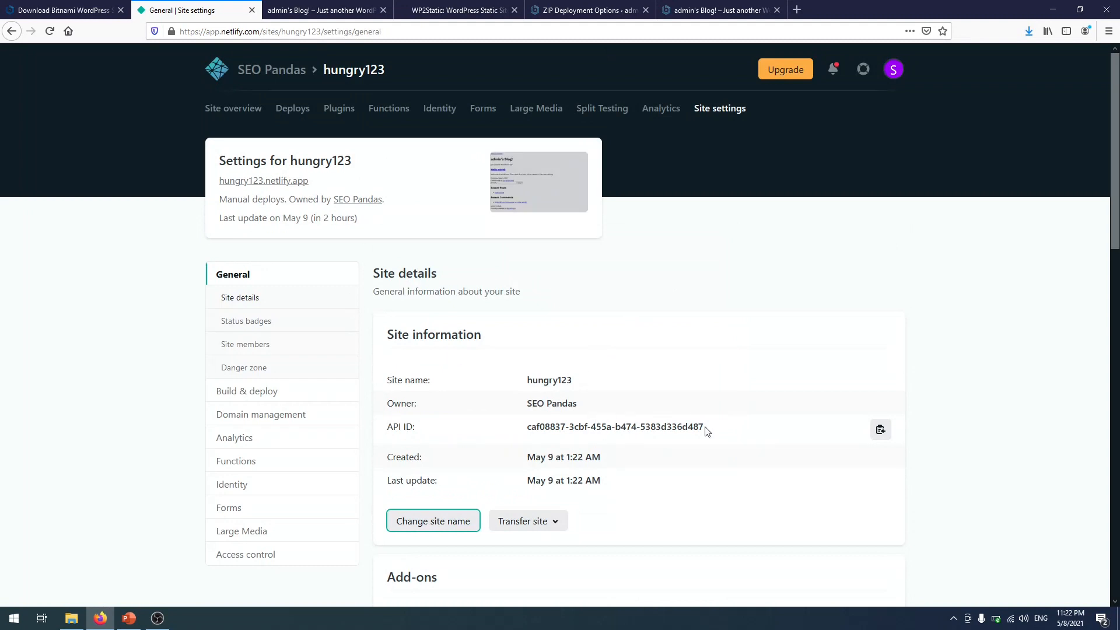
- Copy the site's API ID to the clipboard
{"action": "left_click_drag", "start_coordinate": [705, 431], "coordinate": [536, 426]}
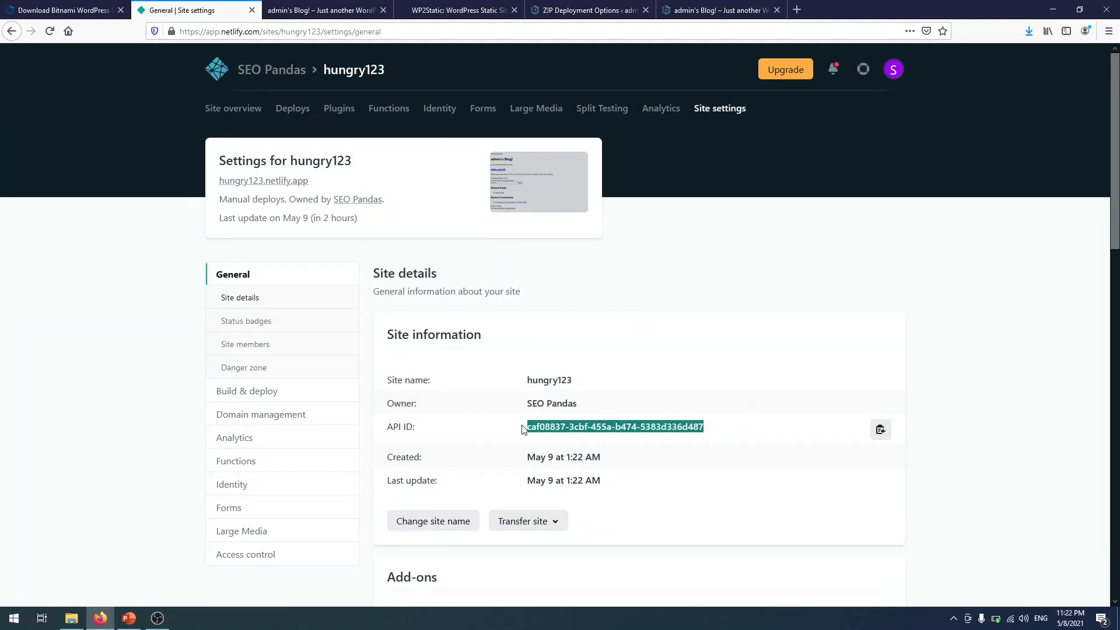
{"action": "right_click", "coordinate": [538, 431]}
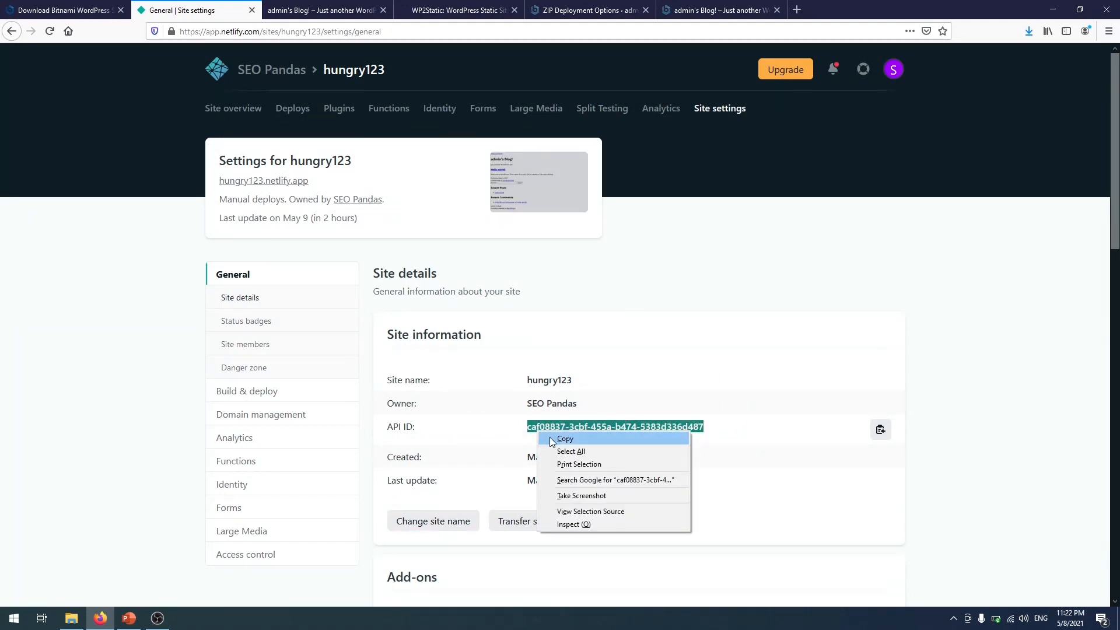
{"action": "left_click", "coordinate": [564, 439]}
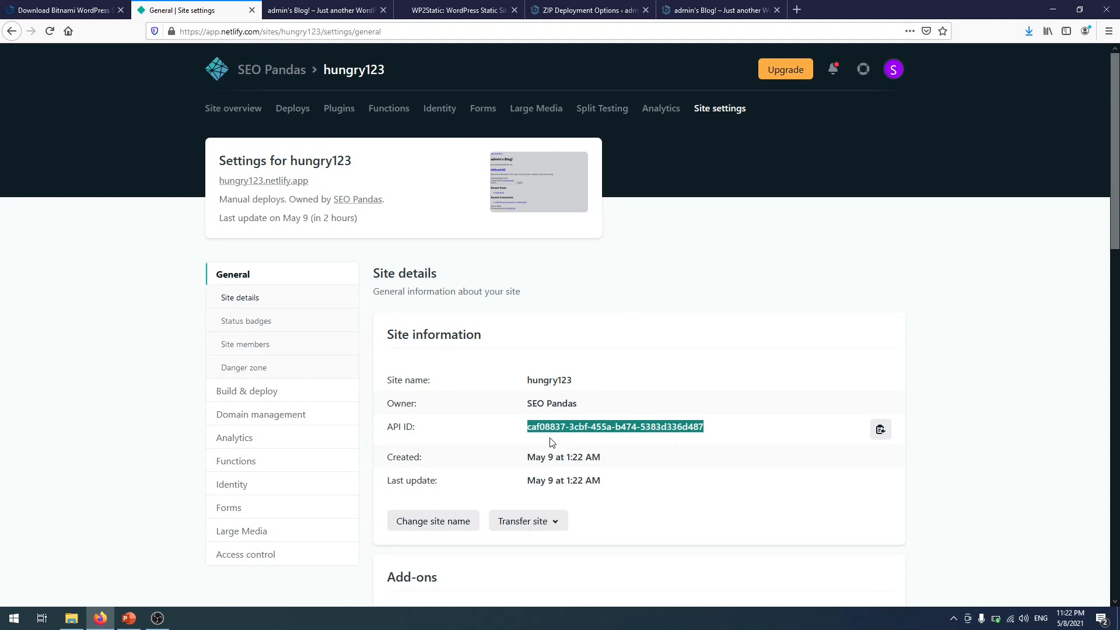
- Enable the WP2Static Netlify Deployment add-on and open its options
{"action": "left_click", "coordinate": [574, 16]}
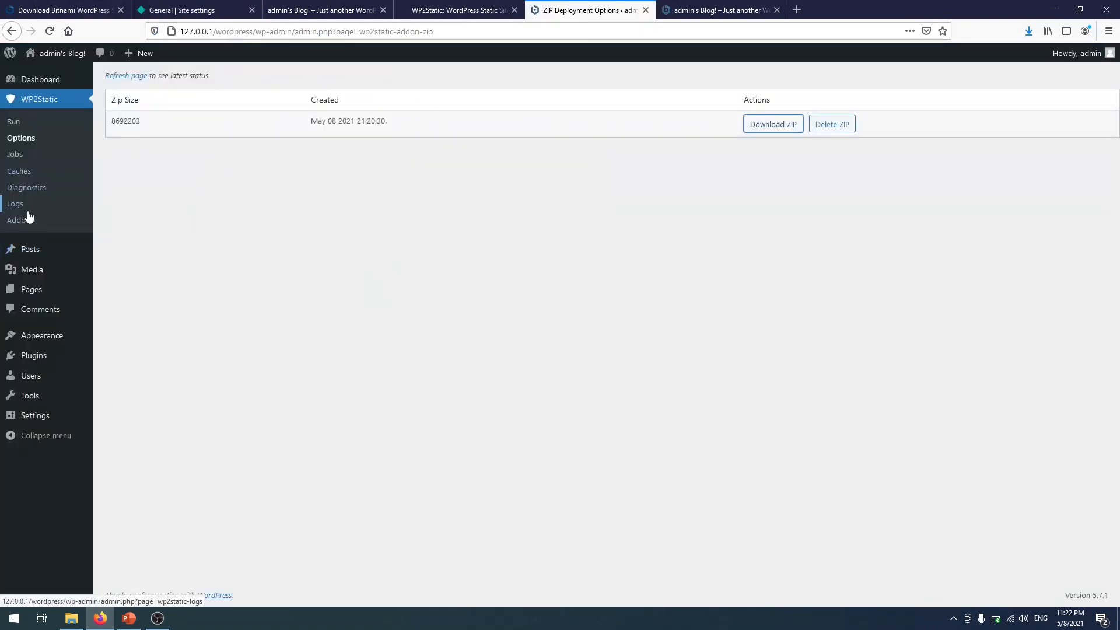
{"action": "left_click", "coordinate": [32, 221]}
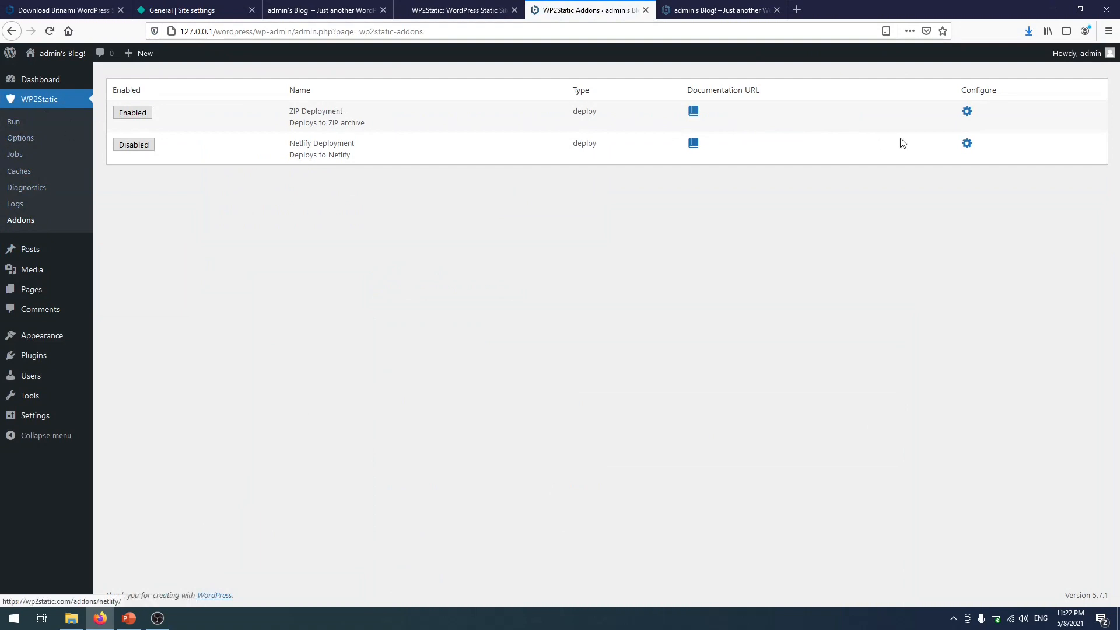
{"action": "left_click", "coordinate": [136, 146]}
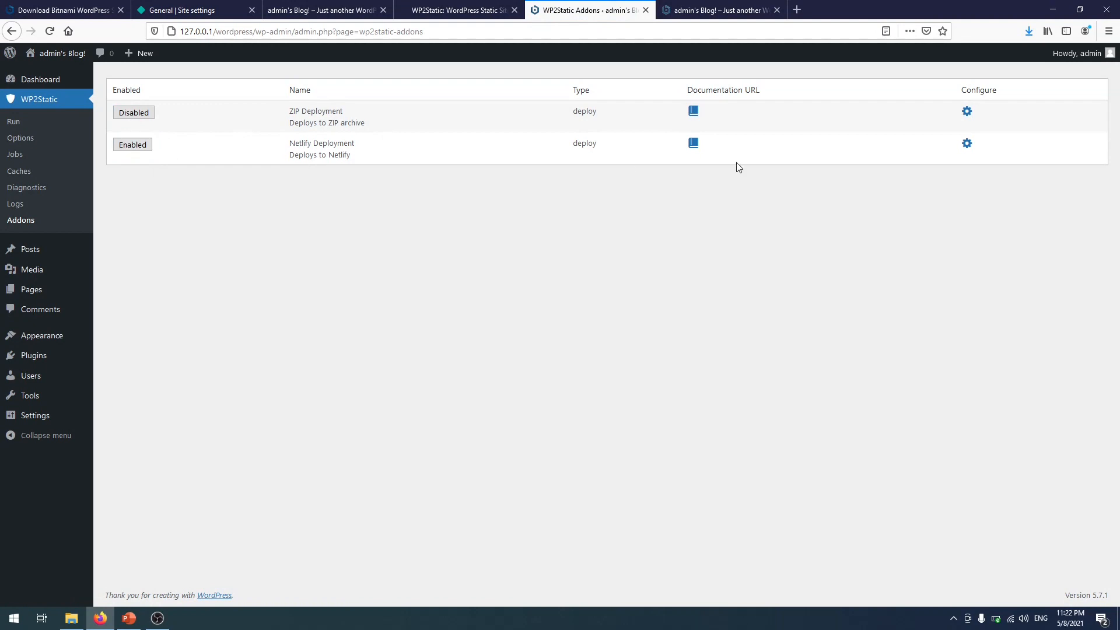
{"action": "left_click", "coordinate": [966, 144]}
{"action": "left_click_drag", "start_coordinate": [671, 127], "coordinate": [508, 128]}
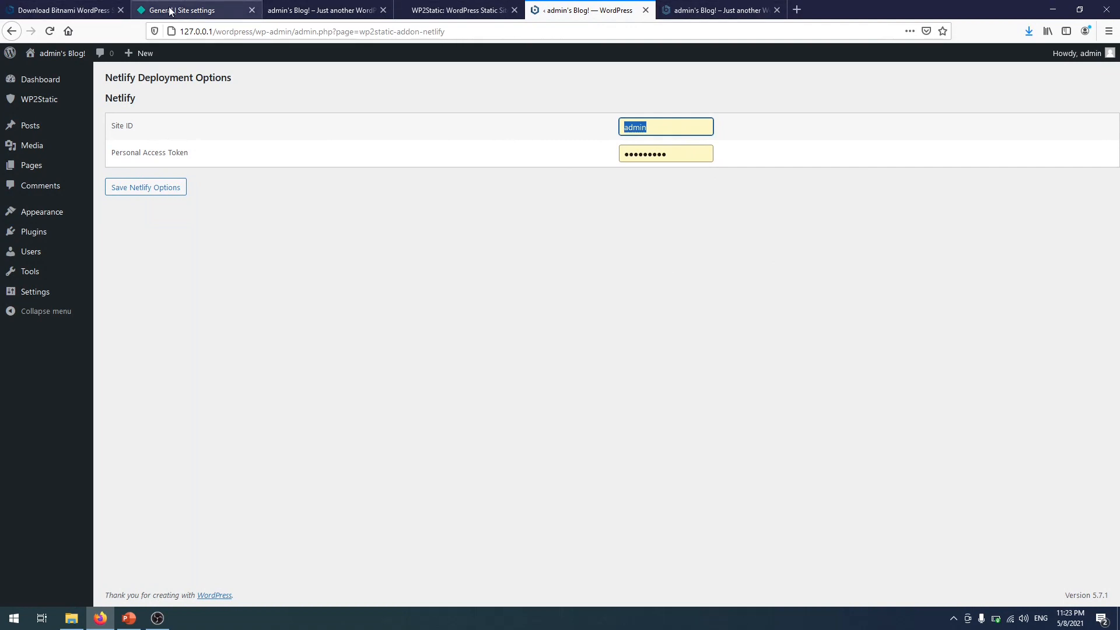
- Paste hungry123's API ID into the Site ID field, then return to Netlify's Applications settings
{"action": "left_click", "coordinate": [192, 10]}
{"action": "right_click", "coordinate": [578, 427]}
{"action": "left_click", "coordinate": [604, 433]}
{"action": "left_click", "coordinate": [713, 14]}
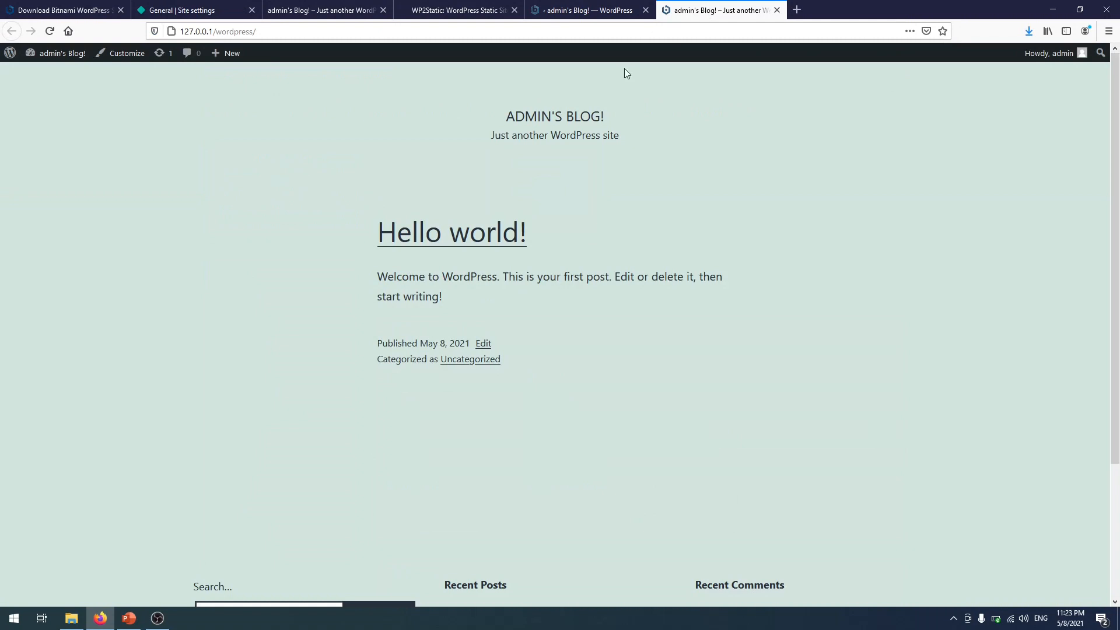
{"action": "left_click", "coordinate": [578, 5]}
{"action": "key", "text": "ctrl+v"}
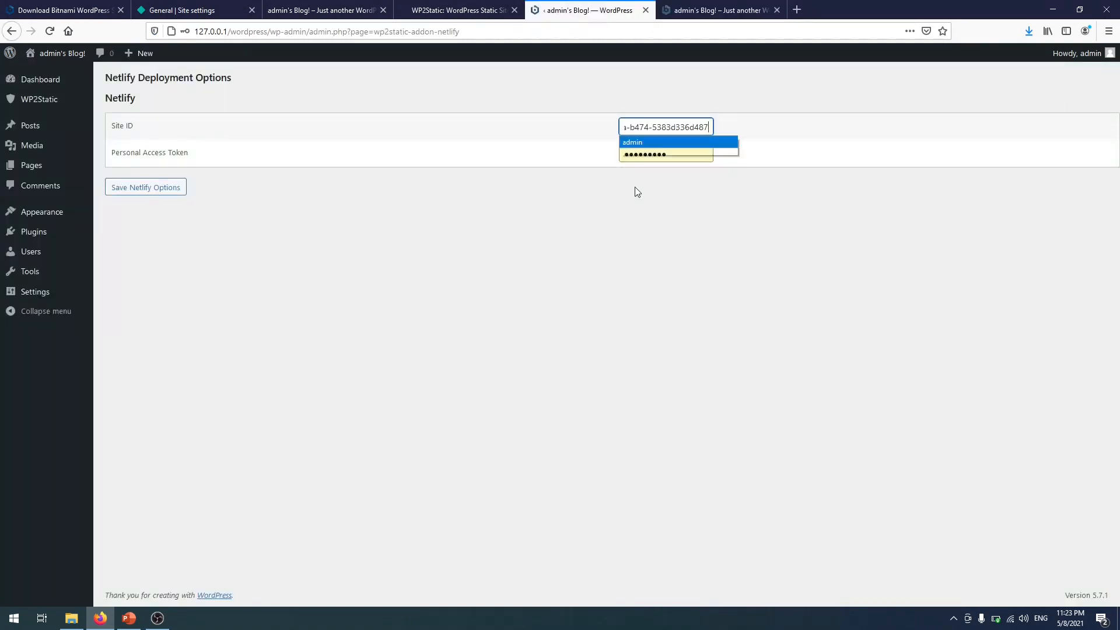
{"action": "left_click", "coordinate": [712, 186]}
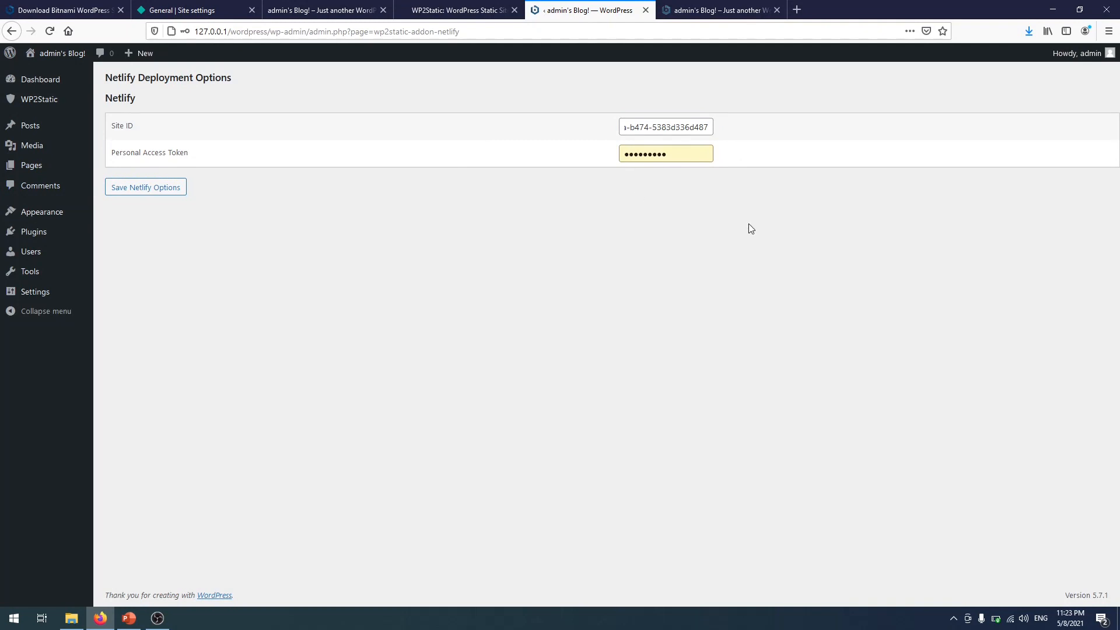
{"action": "left_click", "coordinate": [201, 7]}
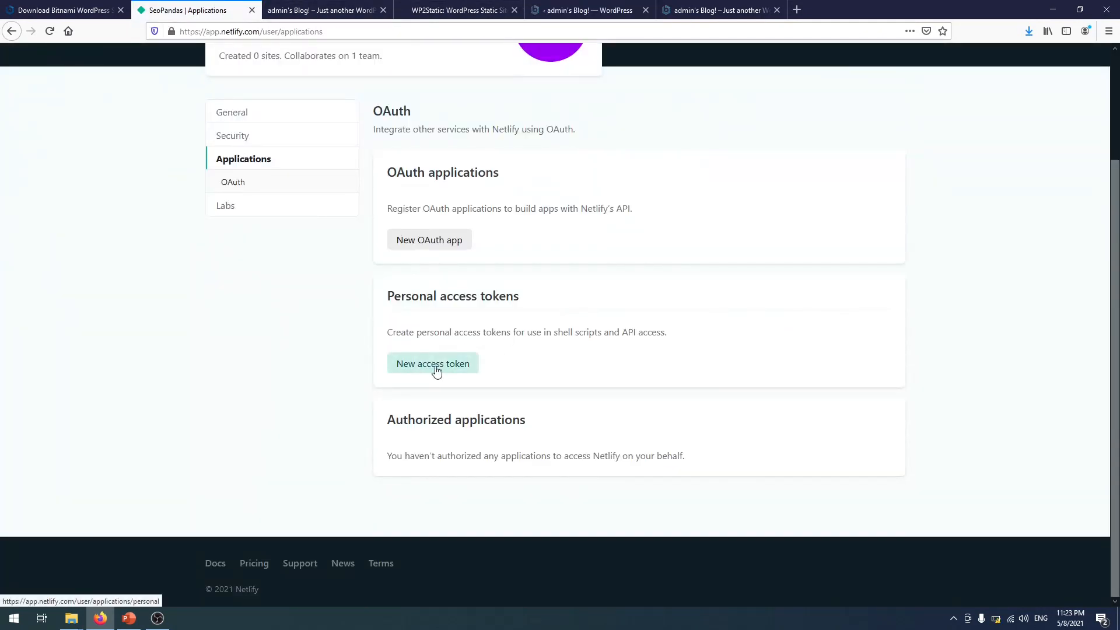
- Generate a Netlify personal access token named hunger1 and copy it
{"action": "left_click", "coordinate": [435, 366]}
{"action": "left_click", "coordinate": [497, 362]}
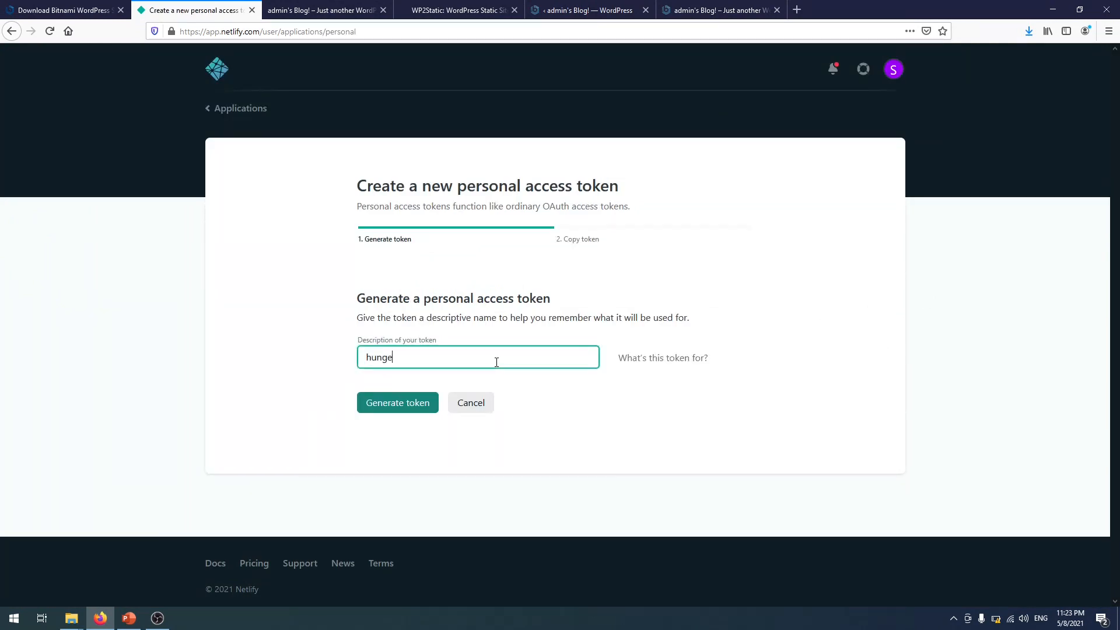
{"action": "left_click", "coordinate": [431, 403]}
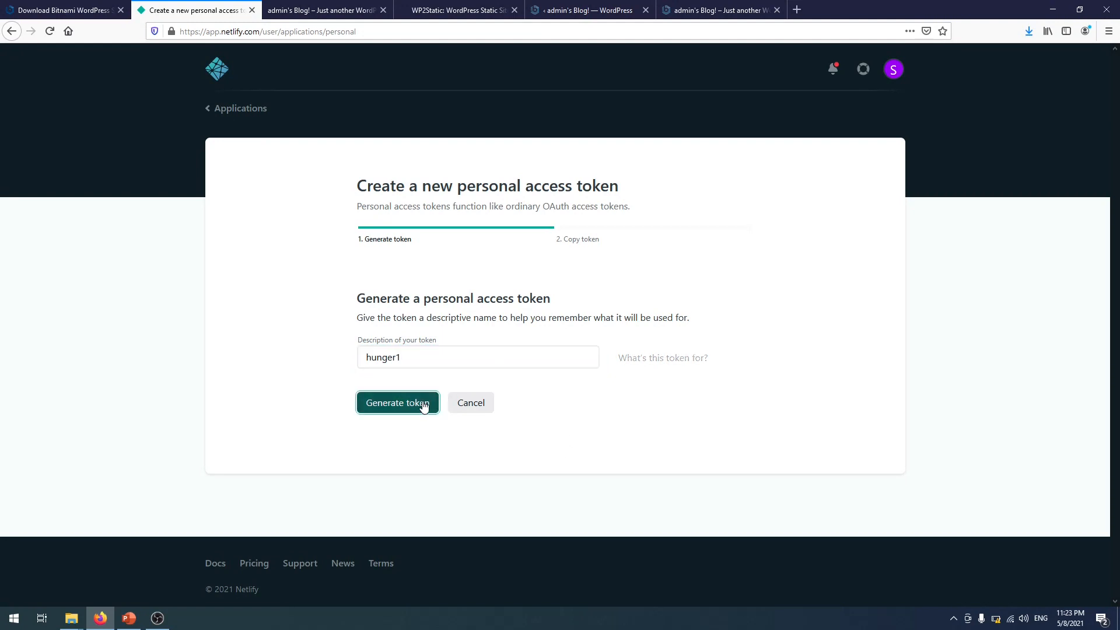
{"action": "left_click_drag", "start_coordinate": [587, 376], "coordinate": [343, 377]}
{"action": "right_click", "coordinate": [396, 368]}
{"action": "left_click", "coordinate": [415, 378]}
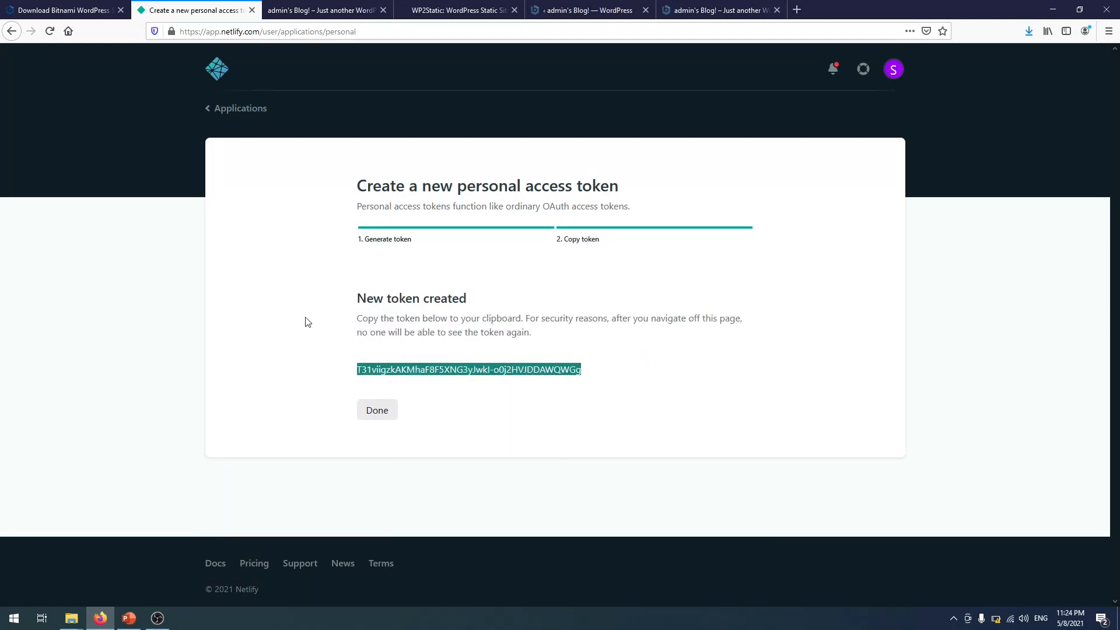
- Replace WordPress's Personal Access Token field value with the copied token
{"action": "left_click", "coordinate": [615, 11]}
{"action": "left_click", "coordinate": [664, 147]}
{"action": "key", "text": "ctrl+a"}
{"action": "key", "text": "ctrl+v"}
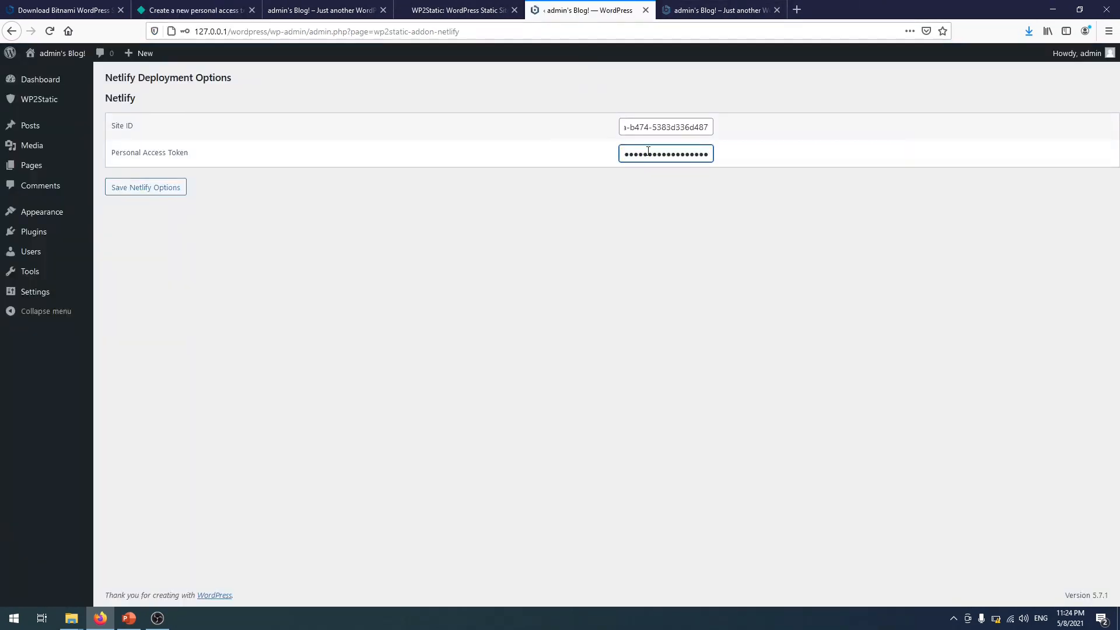
- Save the Netlify Options, declining Firefox's save-login prompt, and go to Appearance > Themes
{"action": "left_click", "coordinate": [154, 188]}
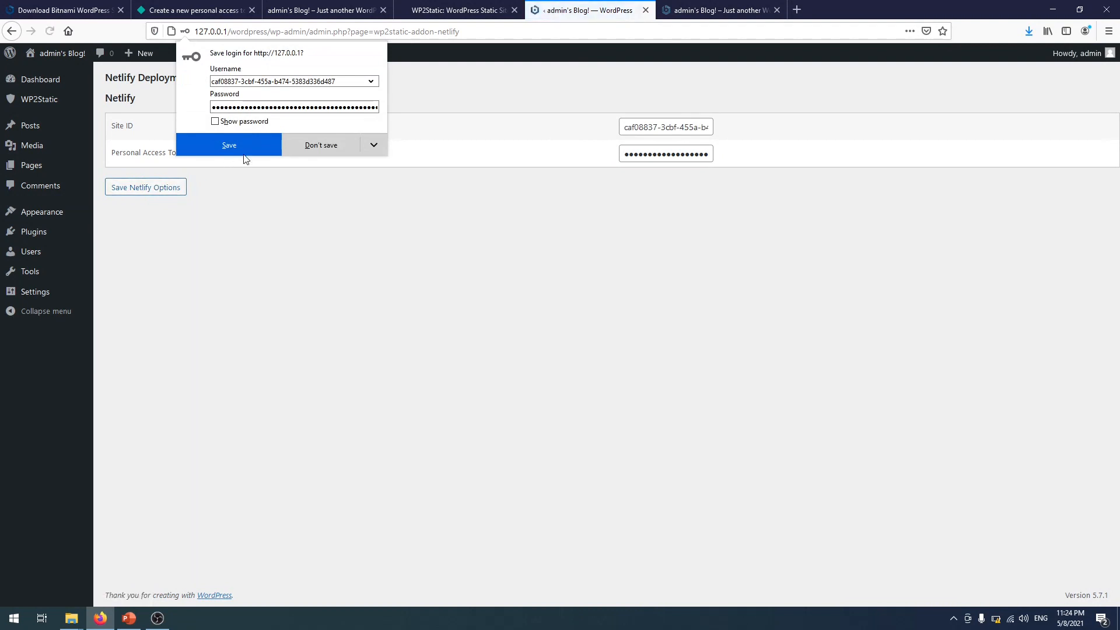
{"action": "left_click", "coordinate": [311, 144]}
{"action": "left_click", "coordinate": [165, 195]}
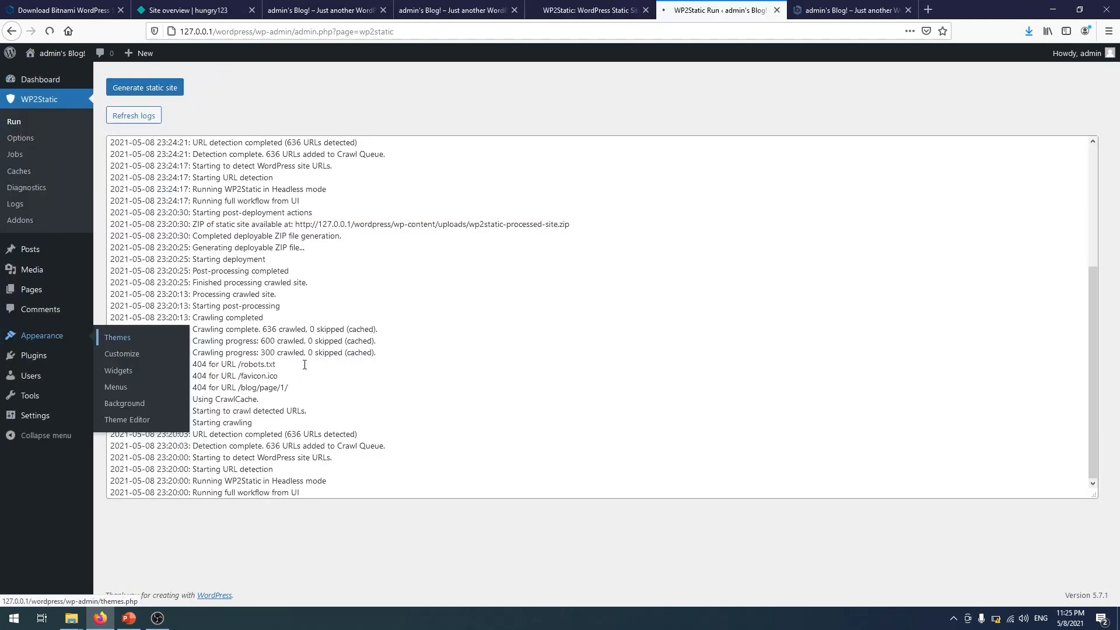
{"action": "left_click", "coordinate": [117, 337]}
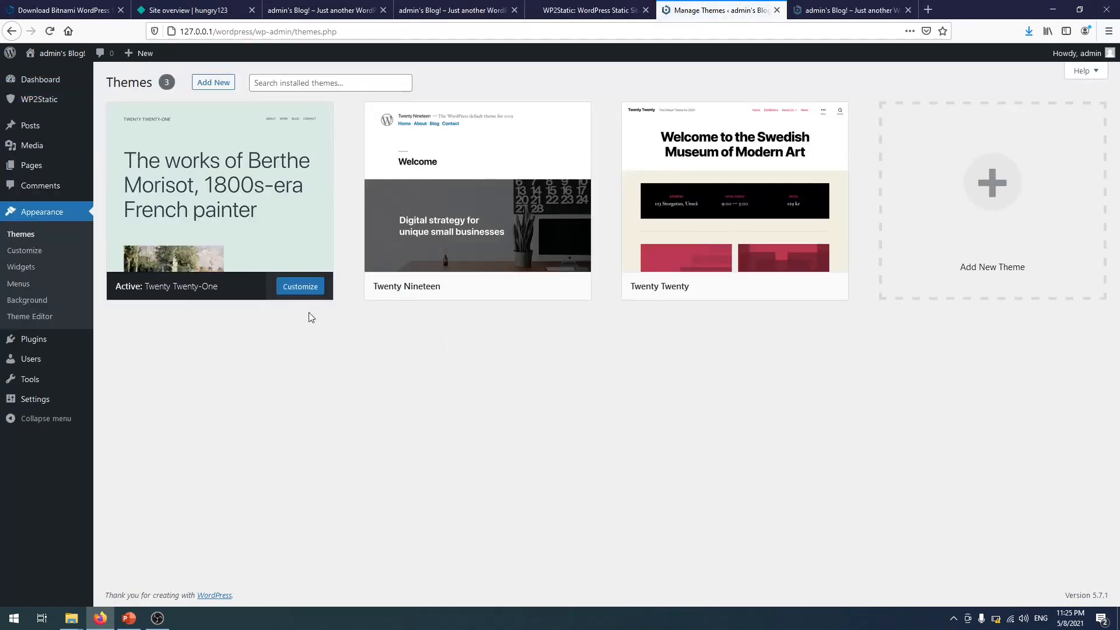
- Search the theme directory for Astra, then install and activate it
{"action": "left_click", "coordinate": [214, 82]}
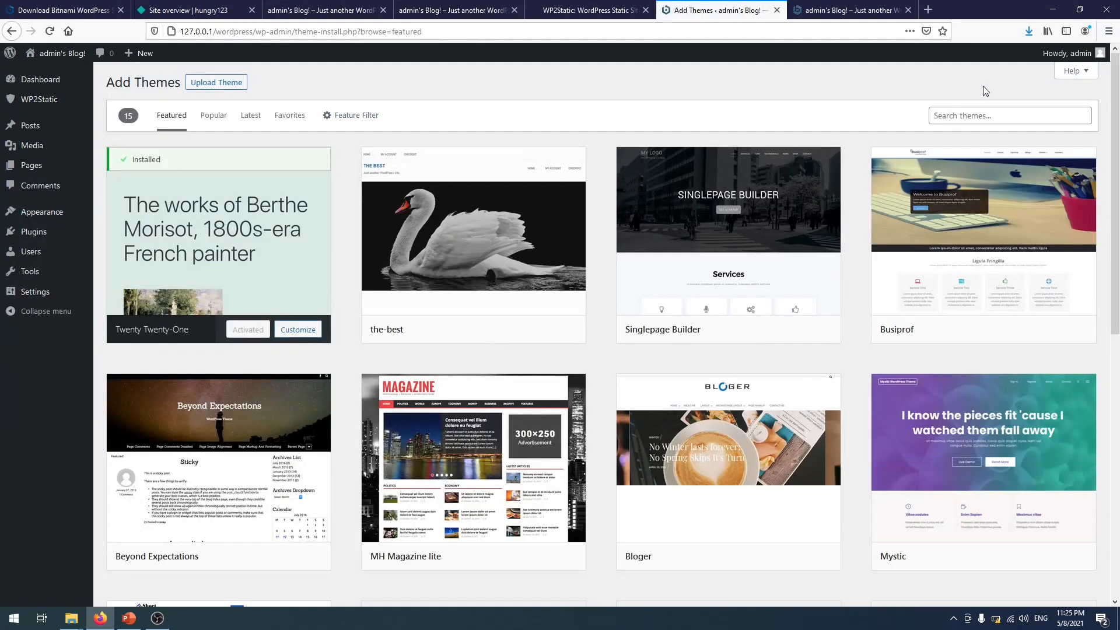
{"action": "left_click", "coordinate": [1004, 116]}
{"action": "type", "text": "astra"}
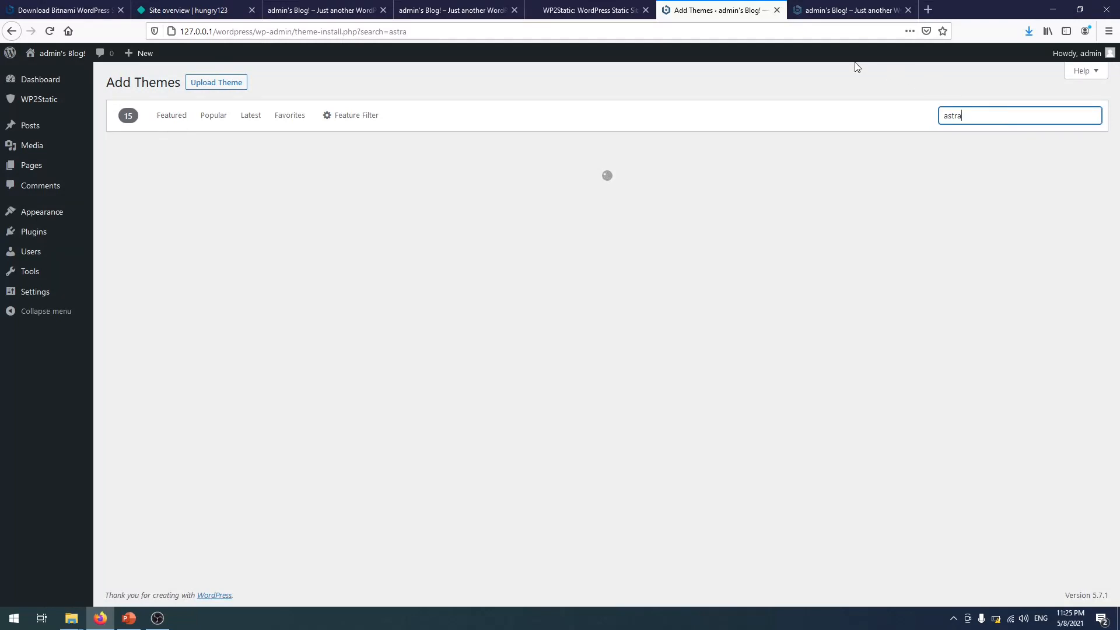
{"action": "left_click", "coordinate": [280, 239]}
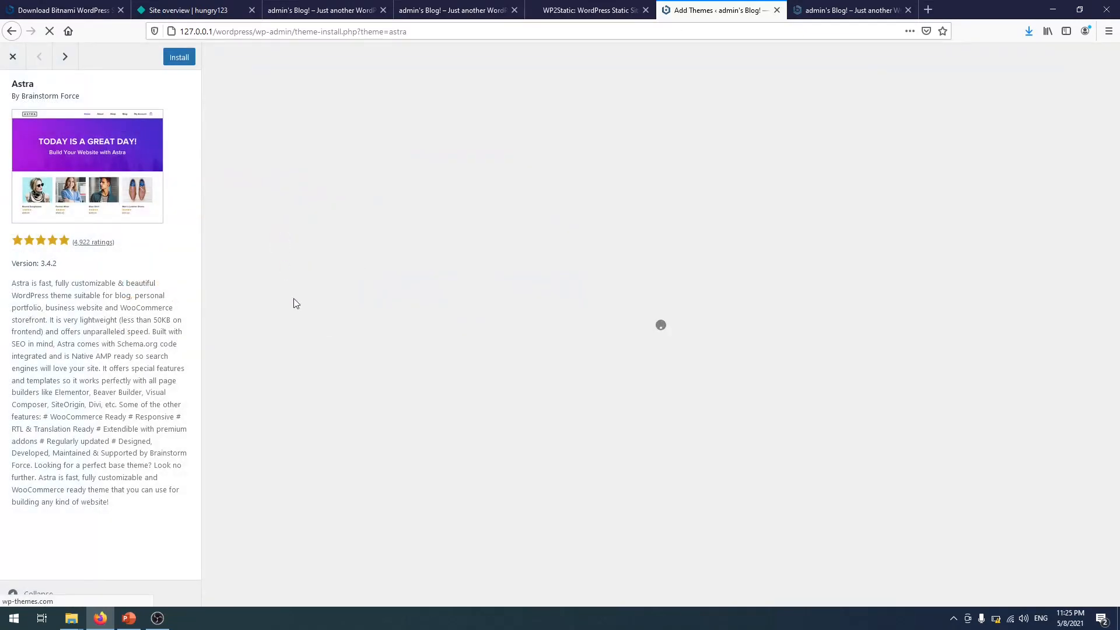
{"action": "left_click", "coordinate": [180, 60]}
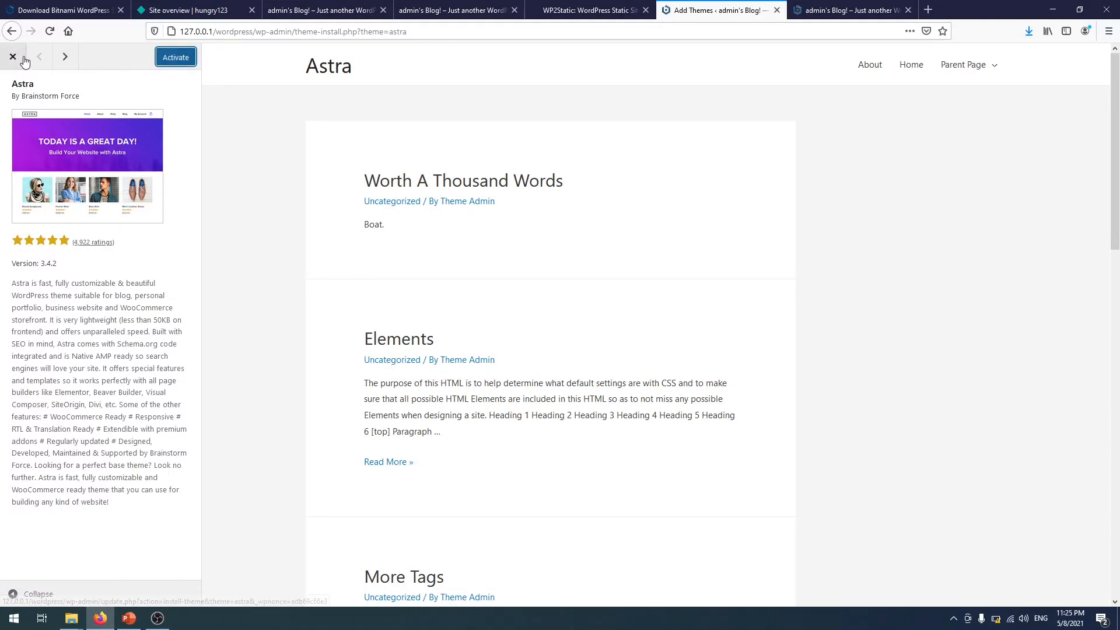
{"action": "left_click", "coordinate": [176, 58]}
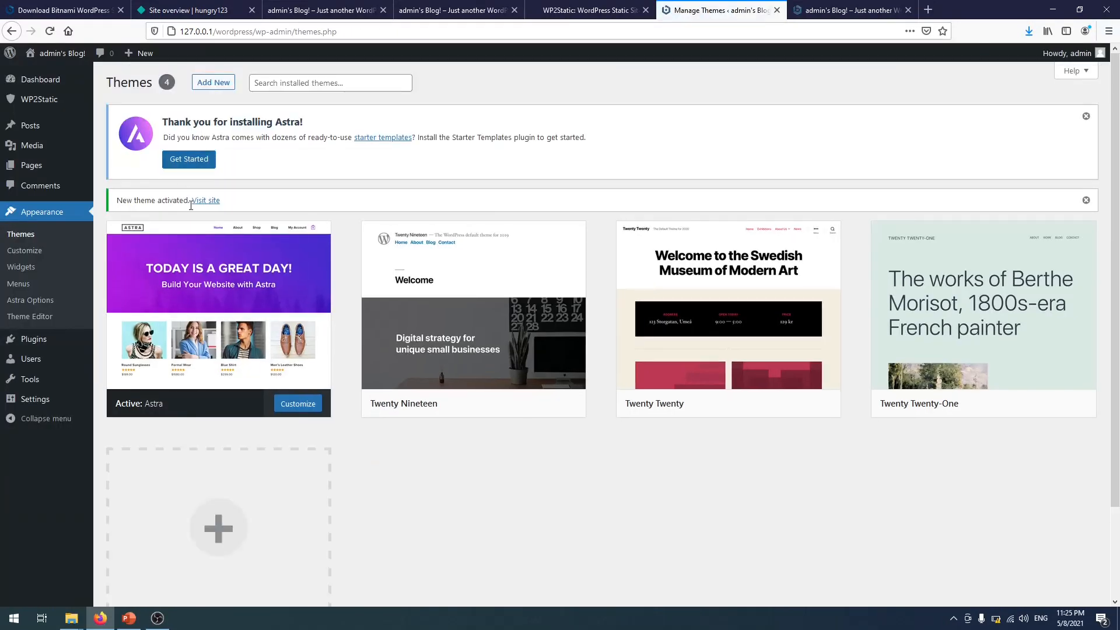
- Open Astra's customizer briefly, then return to the themes page
{"action": "left_click", "coordinate": [307, 409]}
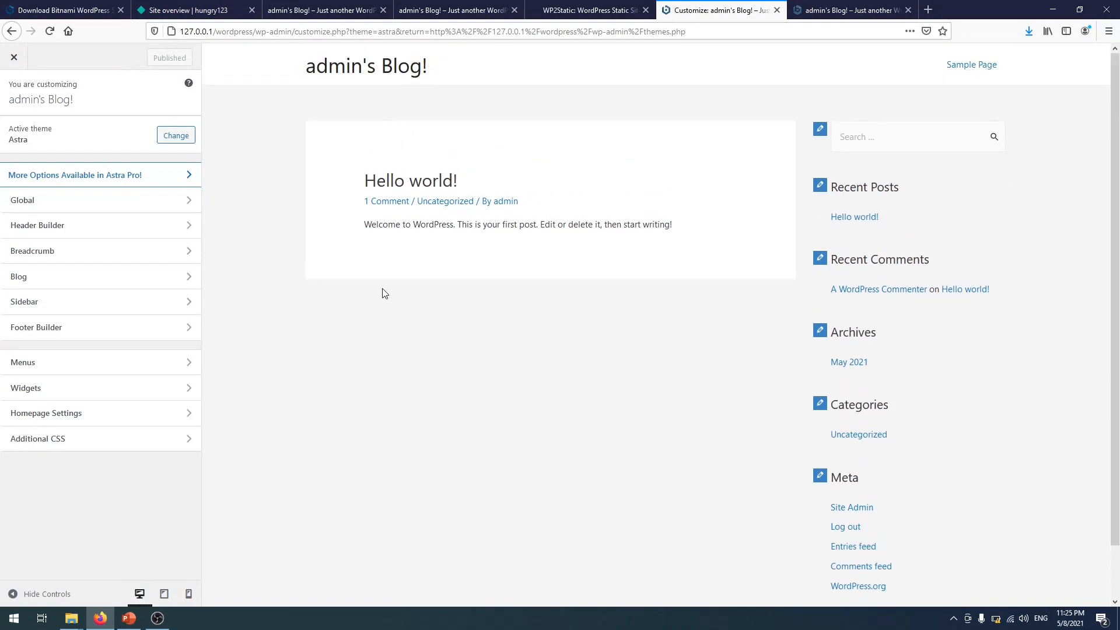
{"action": "left_click", "coordinate": [14, 57]}
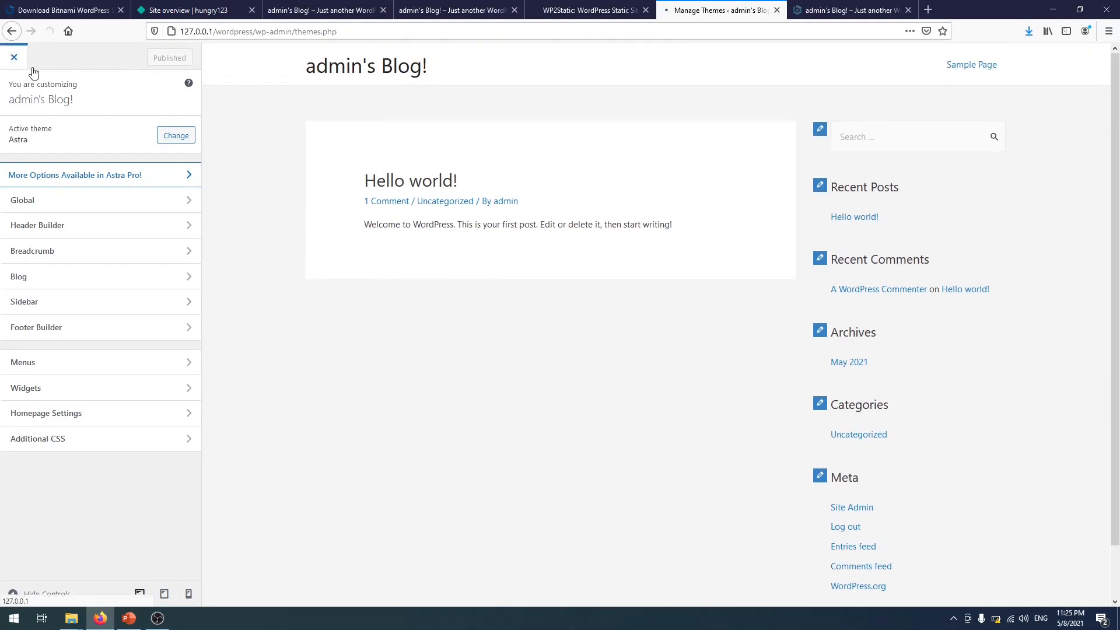
{"action": "mouse_move", "coordinate": [52, 342]}
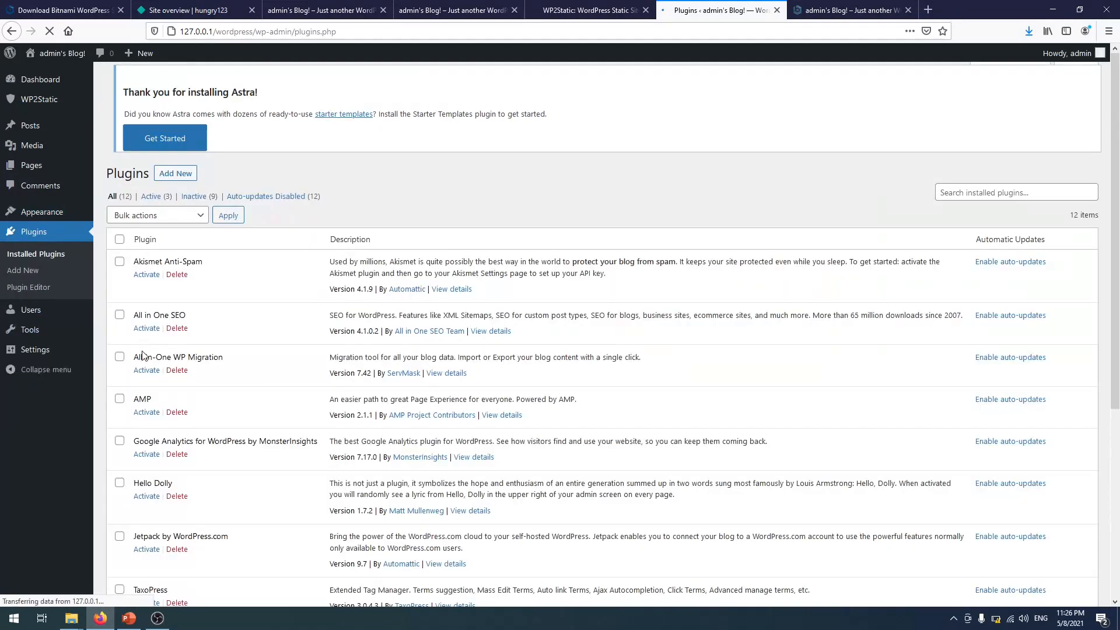
- Search the plugin directory for astra, then install and activate the Starter Templates plugin
{"action": "left_click", "coordinate": [182, 84]}
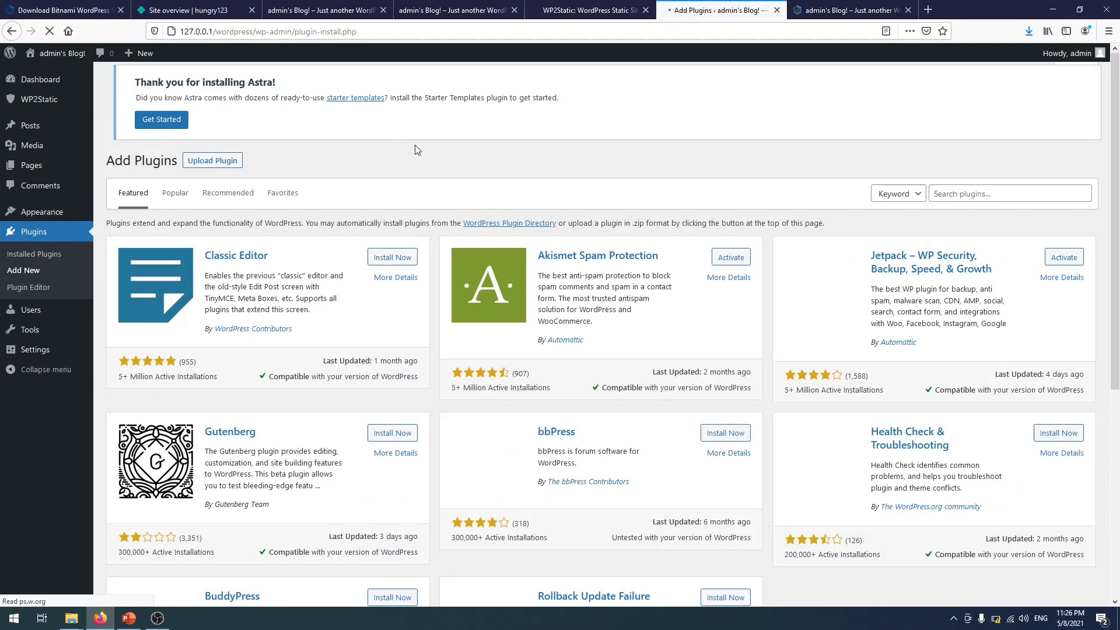
{"action": "left_click", "coordinate": [977, 196]}
{"action": "type", "text": "astra"}
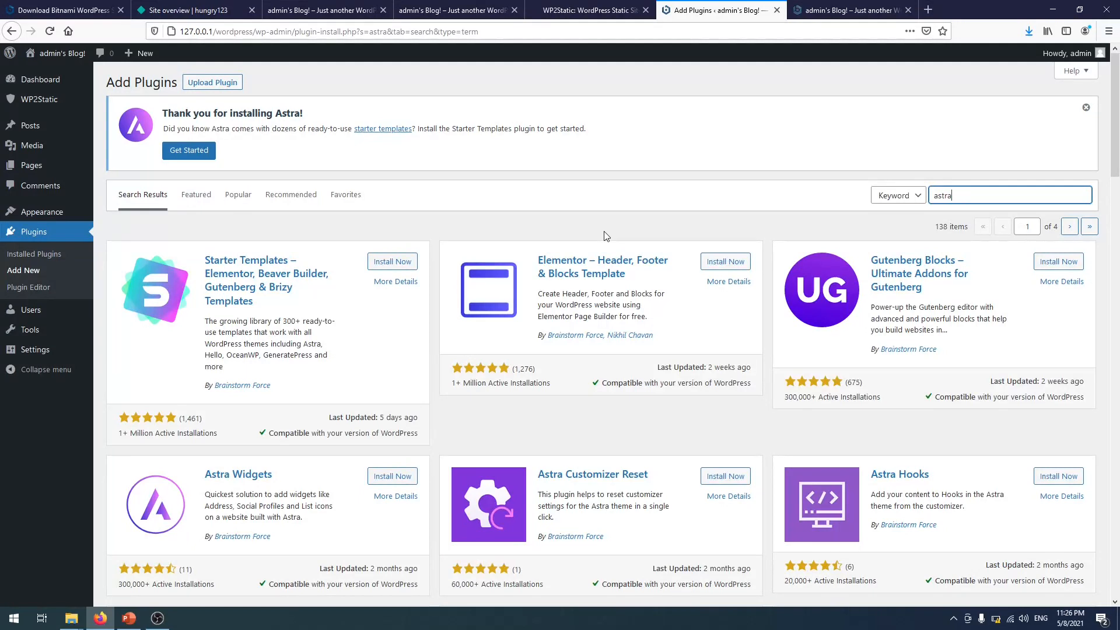
{"action": "left_click", "coordinate": [411, 262]}
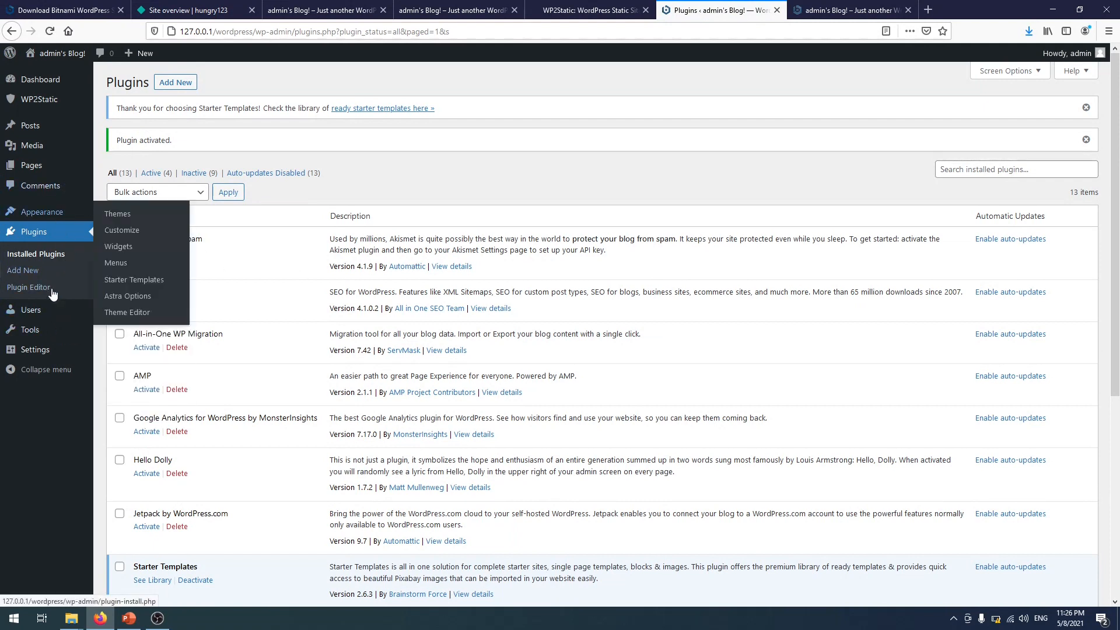
- In Starter Templates, choose Elementor and the Mountain template, and import the complete site
{"action": "mouse_move", "coordinate": [64, 217]}
{"action": "left_click", "coordinate": [173, 283]}
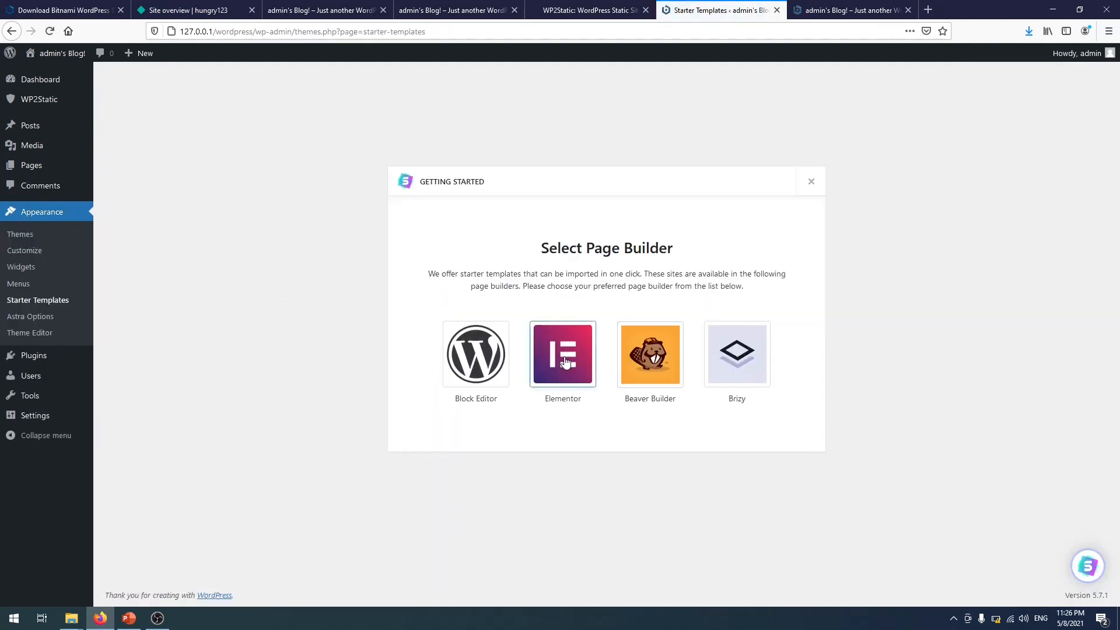
{"action": "left_click", "coordinate": [563, 357]}
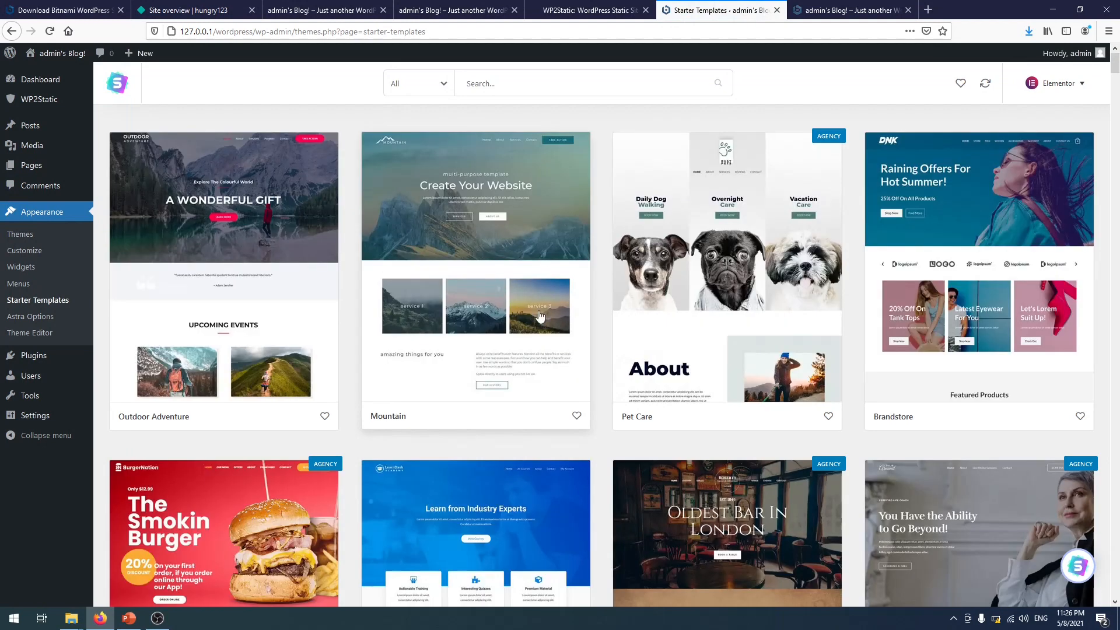
{"action": "left_click", "coordinate": [484, 219]}
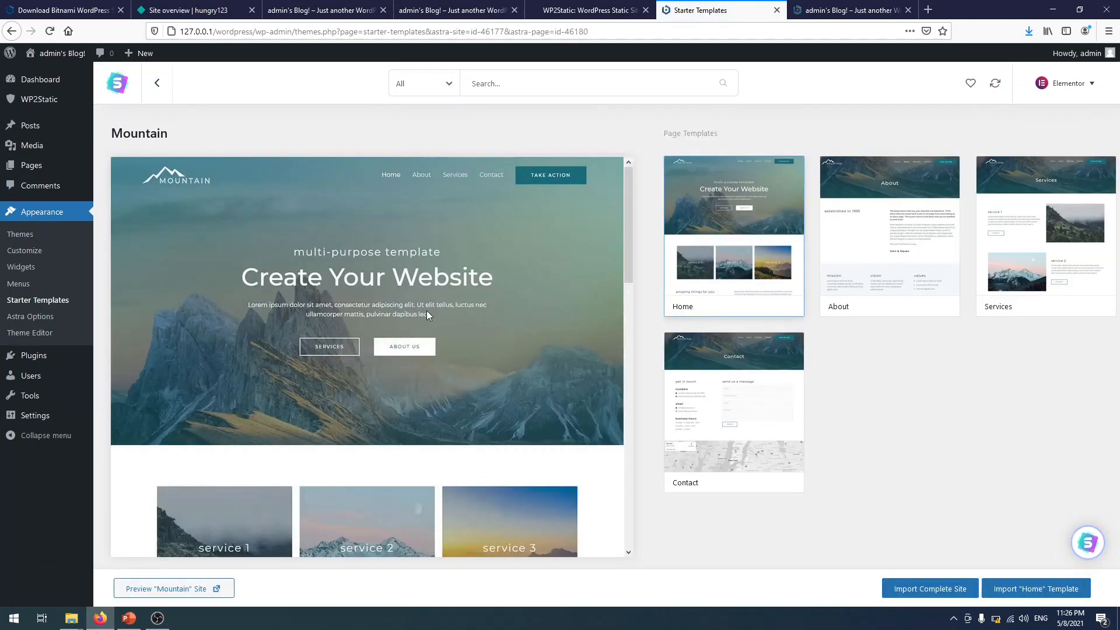
{"action": "scroll", "coordinate": [468, 342], "scroll_direction": "down", "scroll_amount": 6}
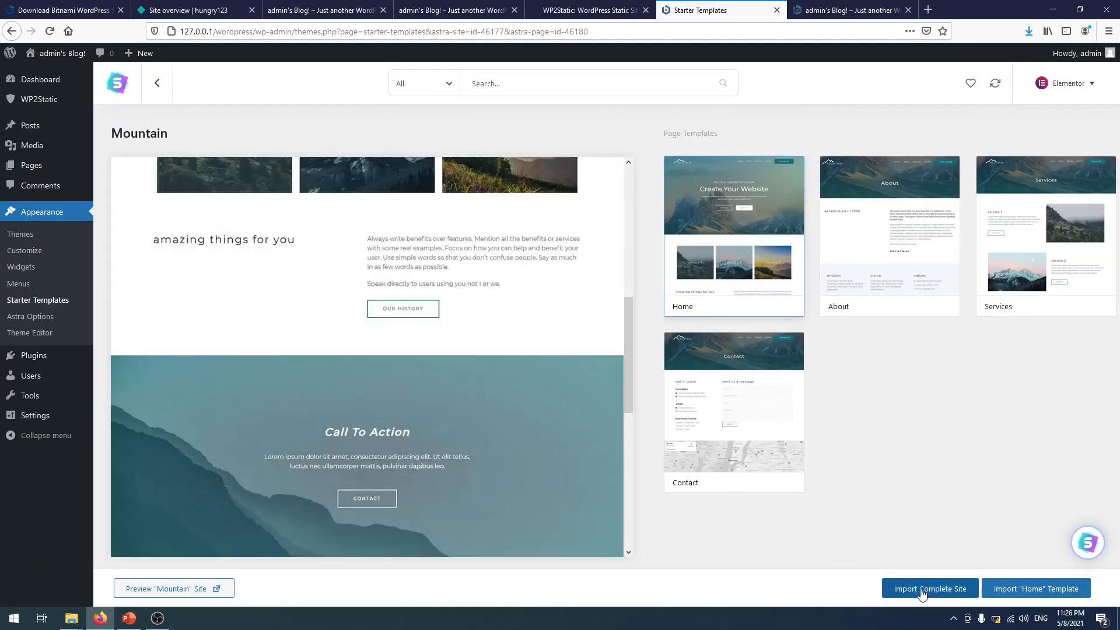
{"action": "left_click", "coordinate": [928, 589]}
- Answer Beginner and Myself/My company in the import questions, then skip the name and e-mail form
{"action": "left_click", "coordinate": [447, 310]}
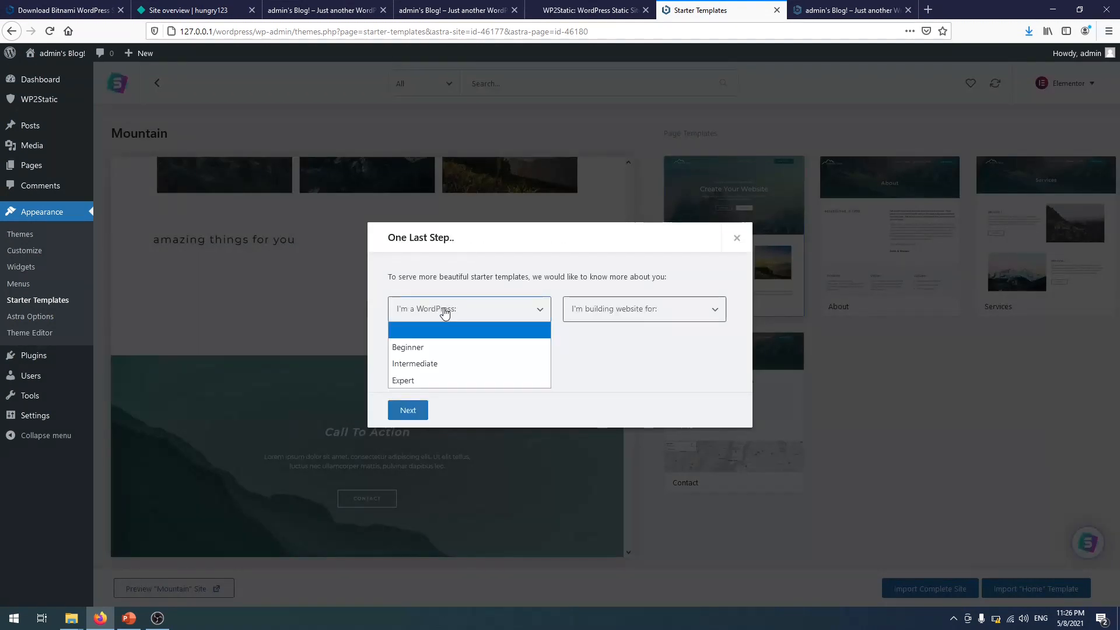
{"action": "left_click", "coordinate": [450, 348]}
{"action": "left_click", "coordinate": [590, 318]}
{"action": "left_click", "coordinate": [601, 348]}
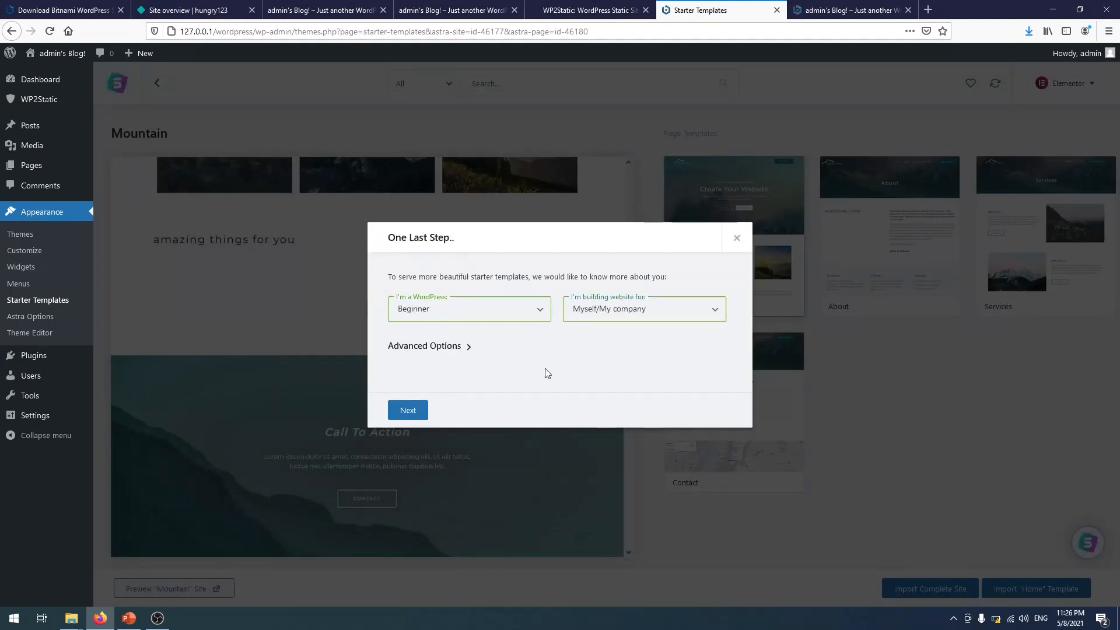
{"action": "left_click", "coordinate": [415, 410]}
{"action": "left_click", "coordinate": [558, 395]}
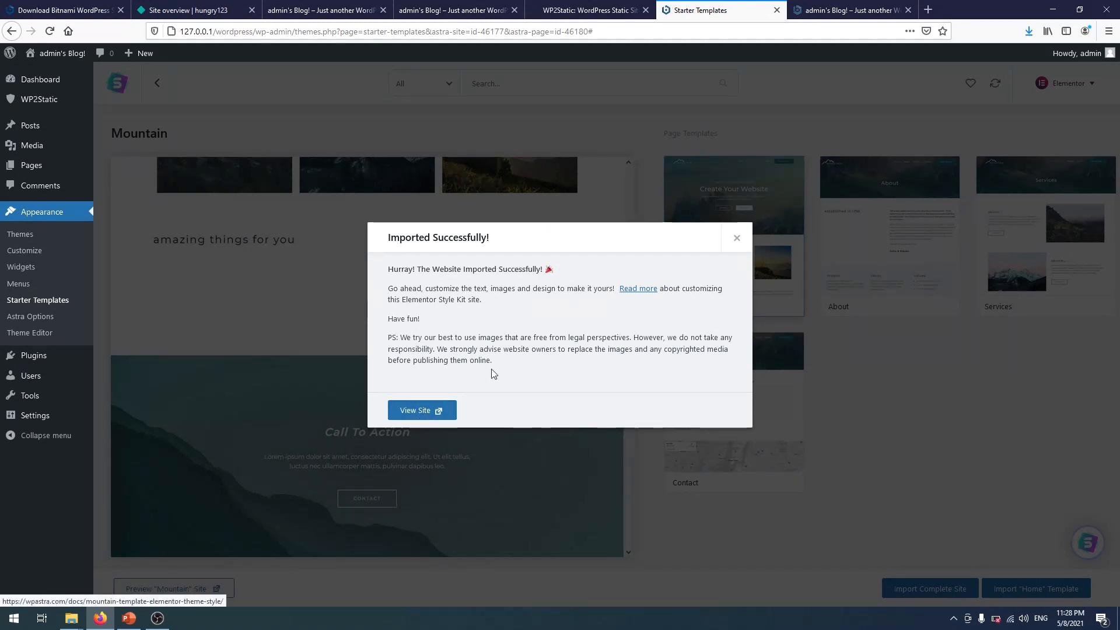
- Dismiss the import success message and go to the WordPress Dashboard
{"action": "left_click", "coordinate": [737, 238]}
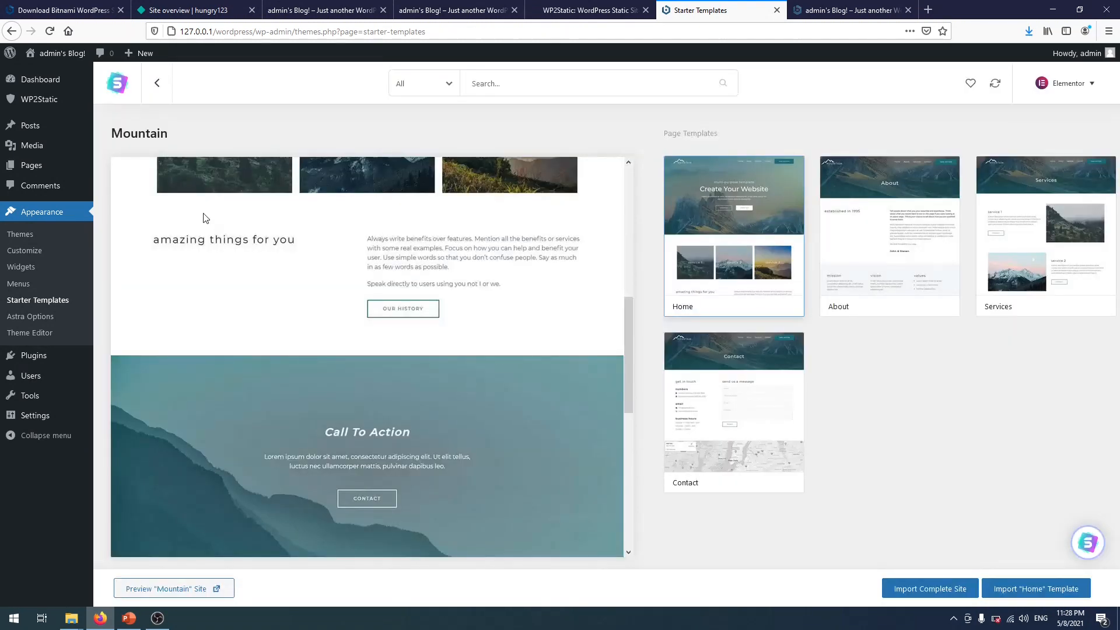
{"action": "mouse_move", "coordinate": [51, 88]}
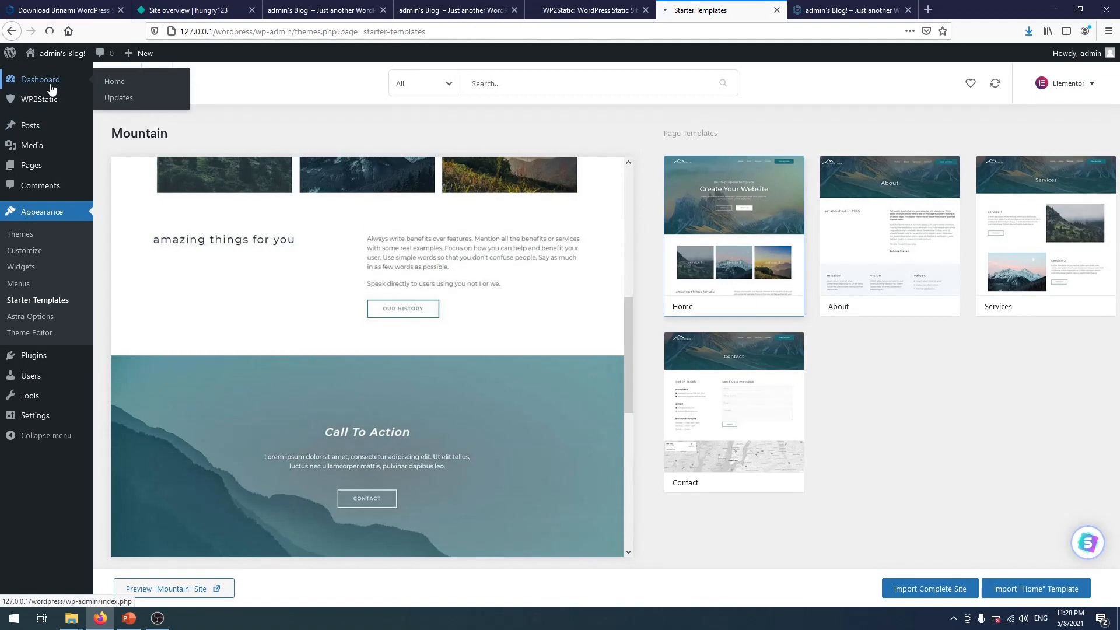
{"action": "left_click", "coordinate": [51, 86]}
- Reload the front-page tab to see the Mountain template, then return to the admin Dashboard tab
{"action": "left_click", "coordinate": [823, 8]}
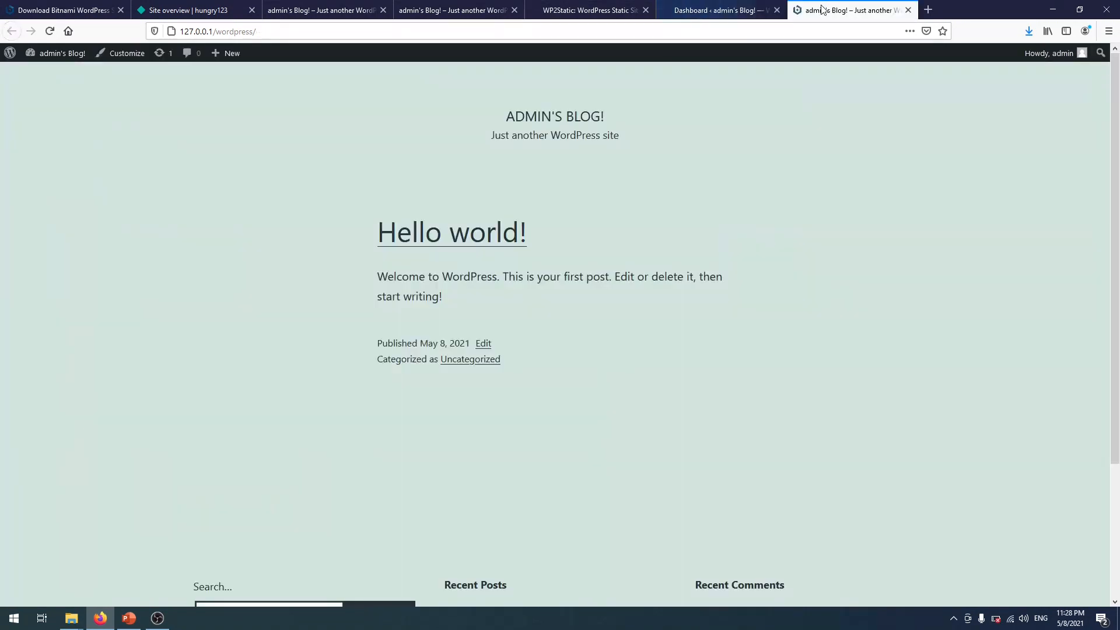
{"action": "left_click", "coordinate": [49, 32]}
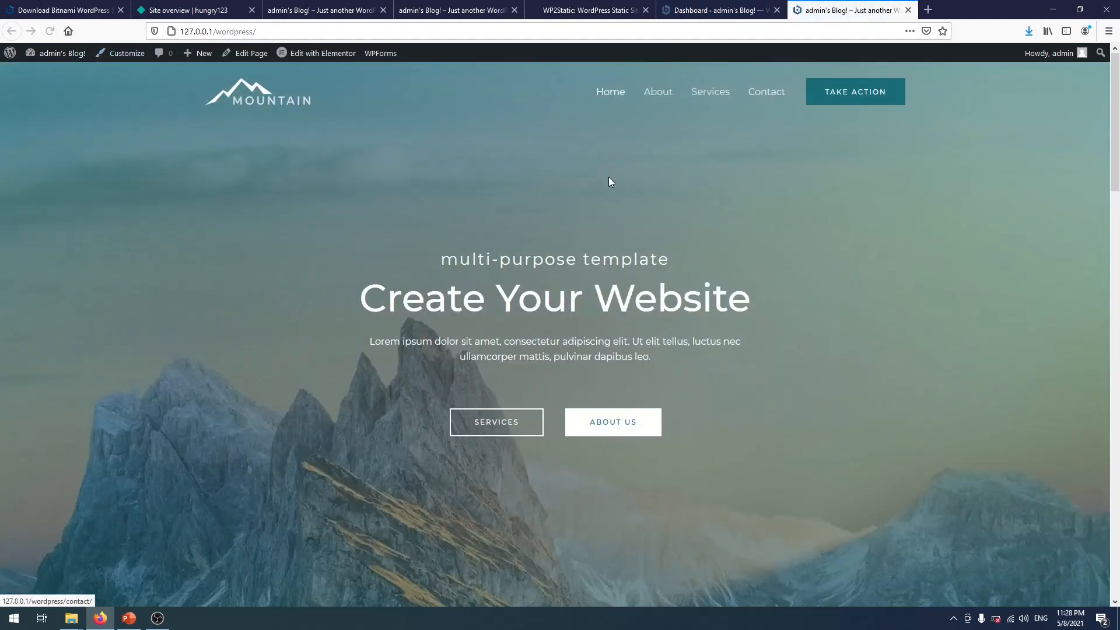
{"action": "scroll", "coordinate": [625, 210], "scroll_direction": "down", "scroll_amount": 10}
{"action": "scroll", "coordinate": [625, 210], "scroll_direction": "up", "scroll_amount": 10}
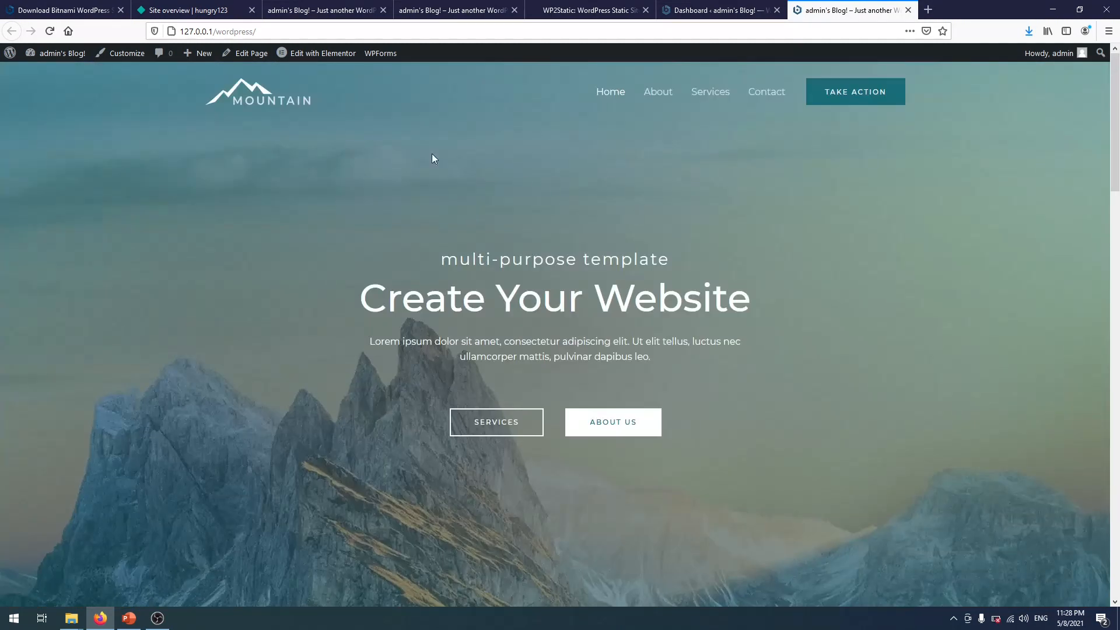
{"action": "left_click", "coordinate": [707, 11]}
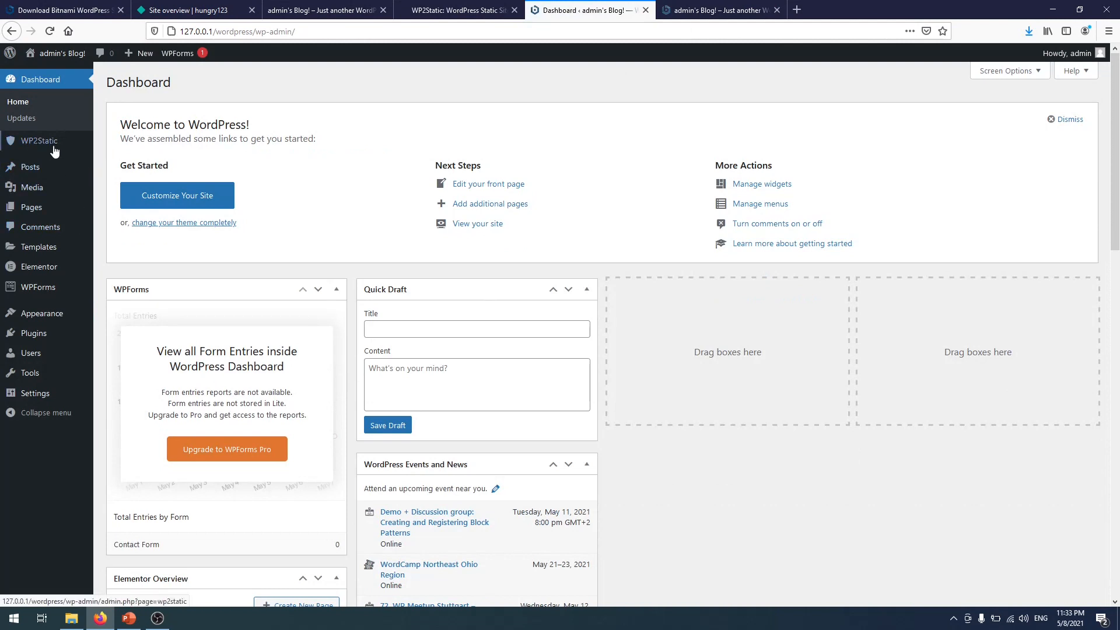
{"action": "mouse_move", "coordinate": [54, 150]}
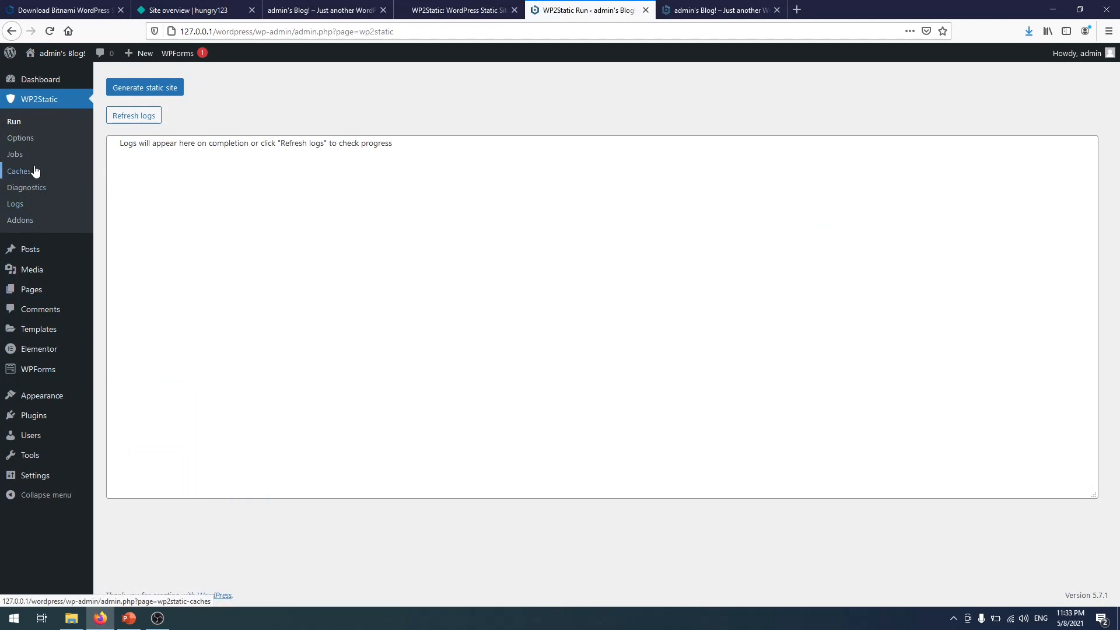
{"action": "left_click", "coordinate": [40, 142]}
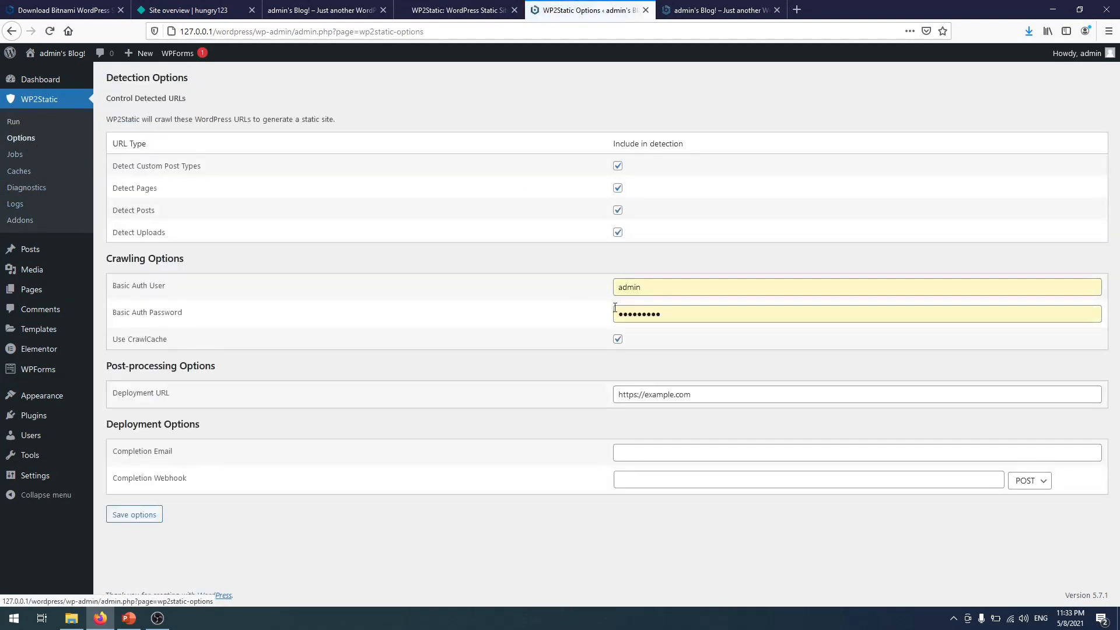
{"action": "left_click_drag", "start_coordinate": [708, 393], "coordinate": [466, 364]}
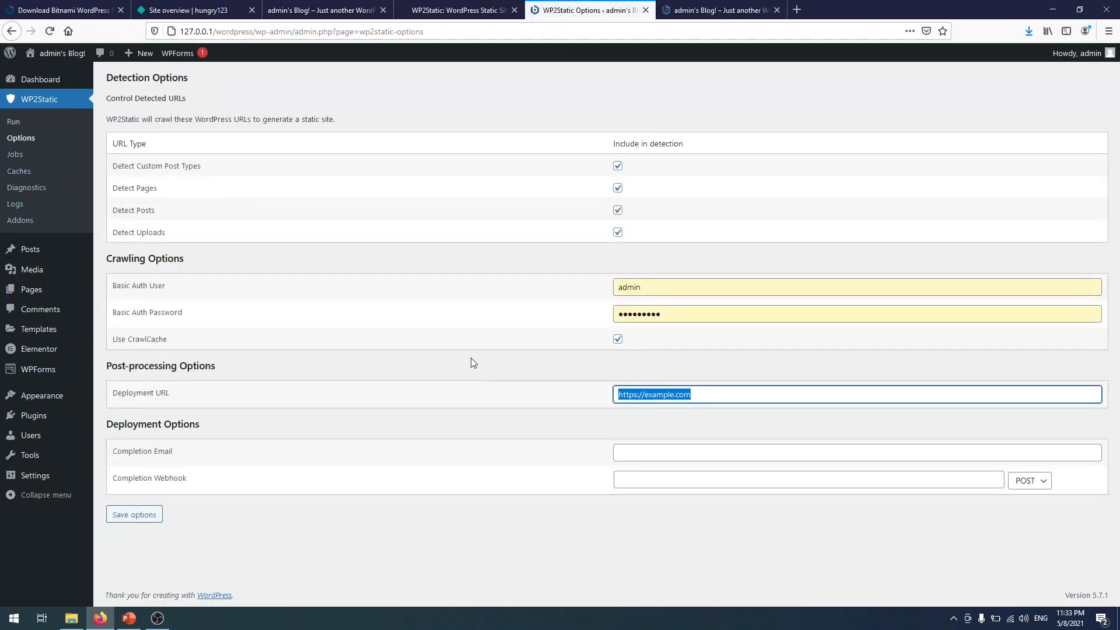
{"action": "type", "text": "https://hungry123.netlify.app/"}
{"action": "key", "text": "Tab"}
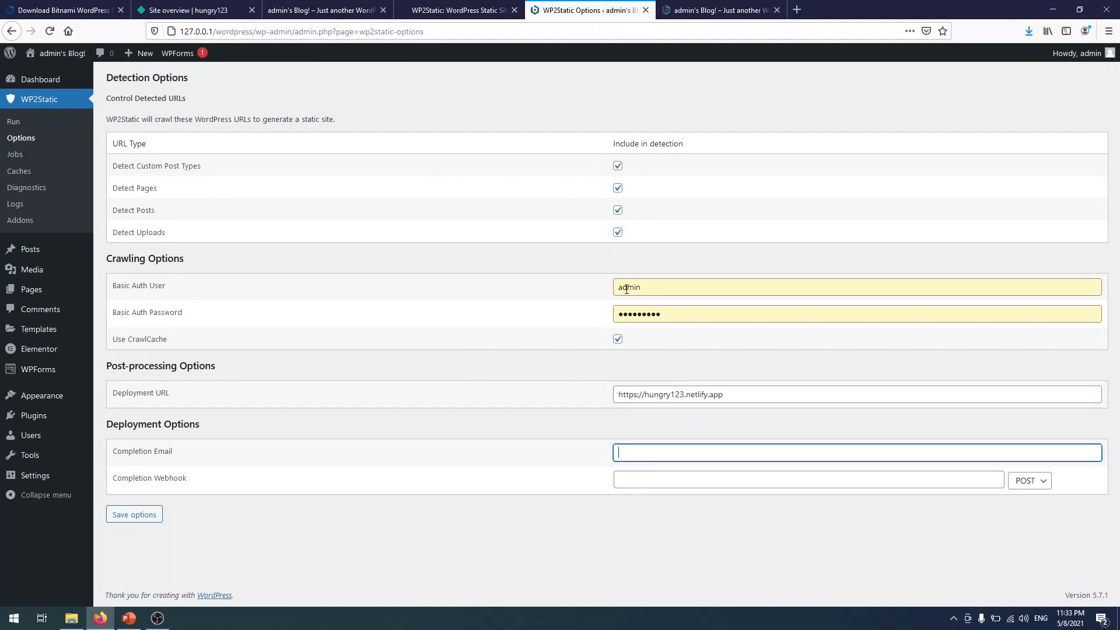
{"action": "left_click", "coordinate": [156, 518]}
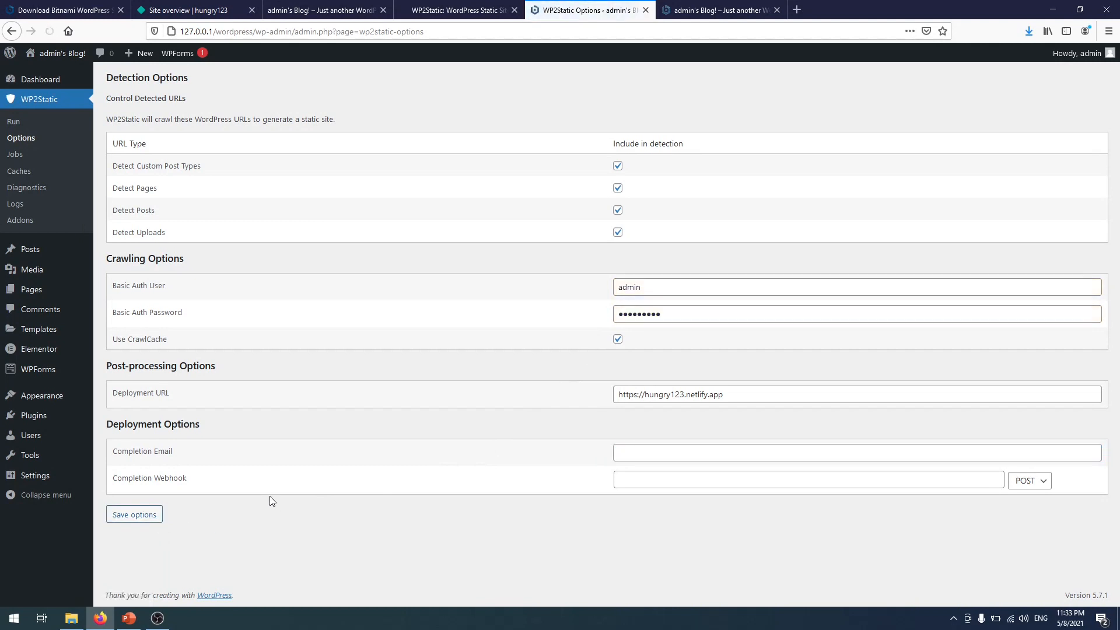
{"action": "left_click", "coordinate": [43, 124]}
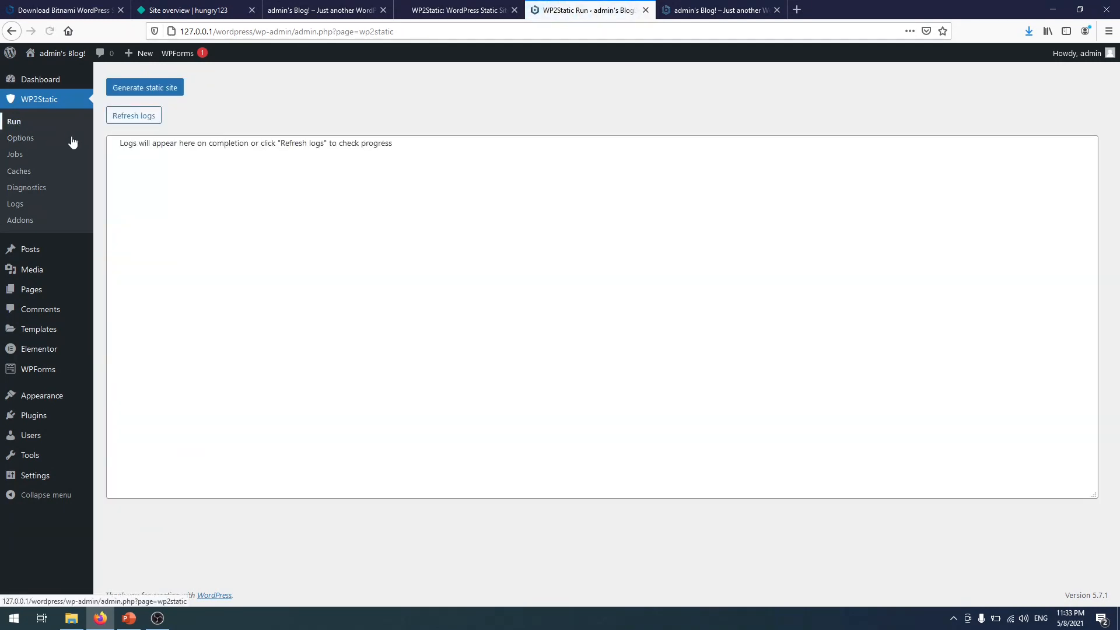
{"action": "left_click", "coordinate": [34, 141]}
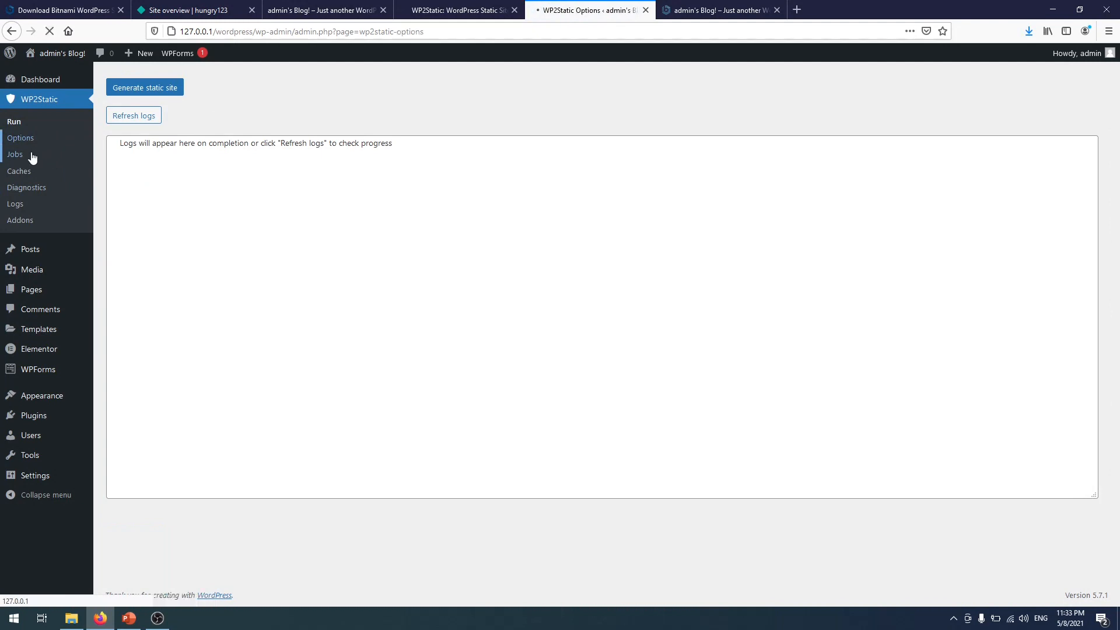
{"action": "left_click", "coordinate": [32, 155]}
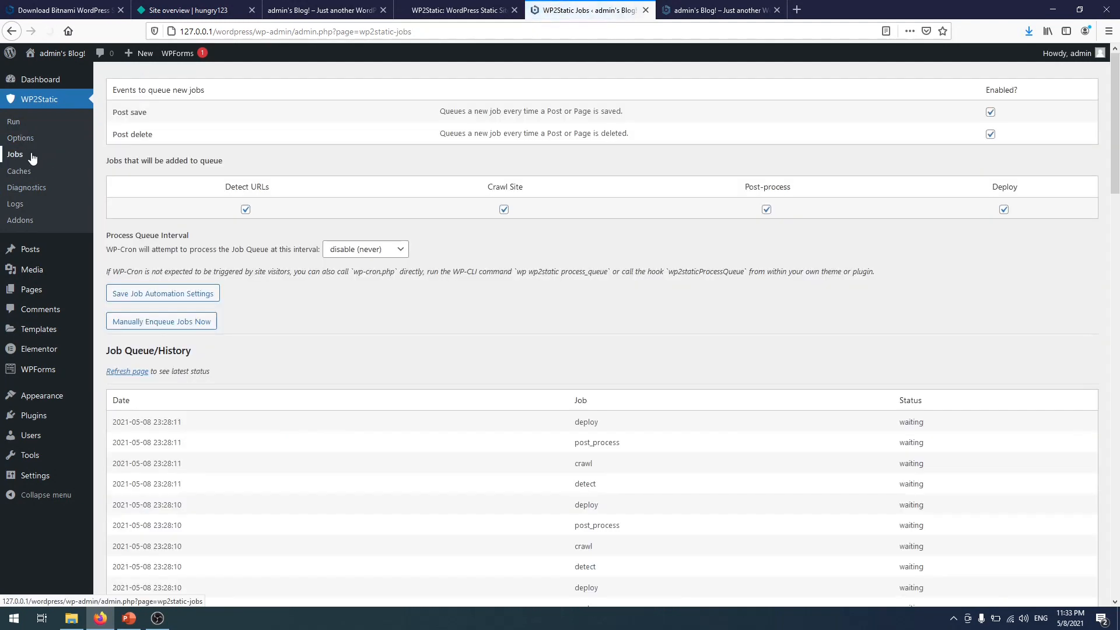
{"action": "scroll", "coordinate": [389, 383], "scroll_direction": "down", "scroll_amount": 10}
{"action": "scroll", "coordinate": [389, 383], "scroll_direction": "up", "scroll_amount": 10}
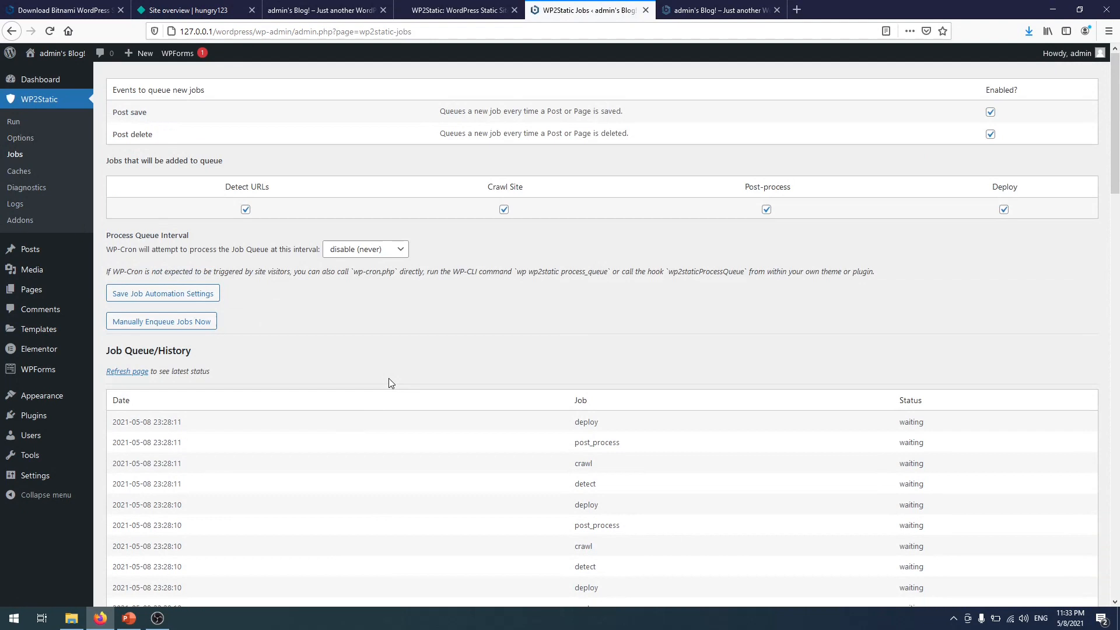
{"action": "scroll", "coordinate": [390, 383], "scroll_direction": "down", "scroll_amount": 20}
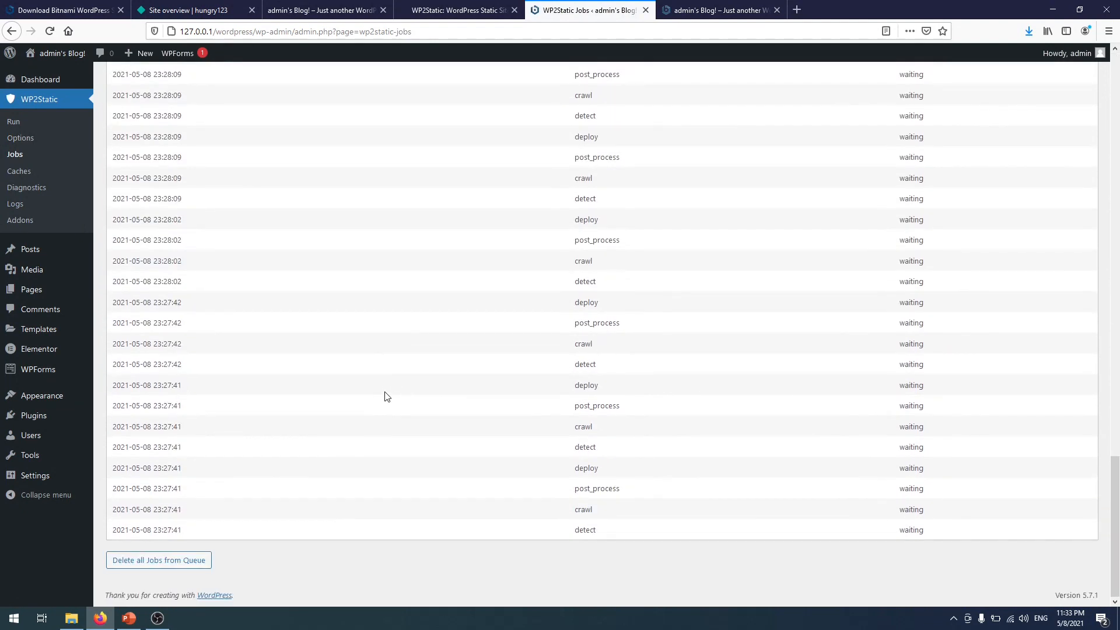
{"action": "scroll", "coordinate": [374, 402], "scroll_direction": "up", "scroll_amount": 20}
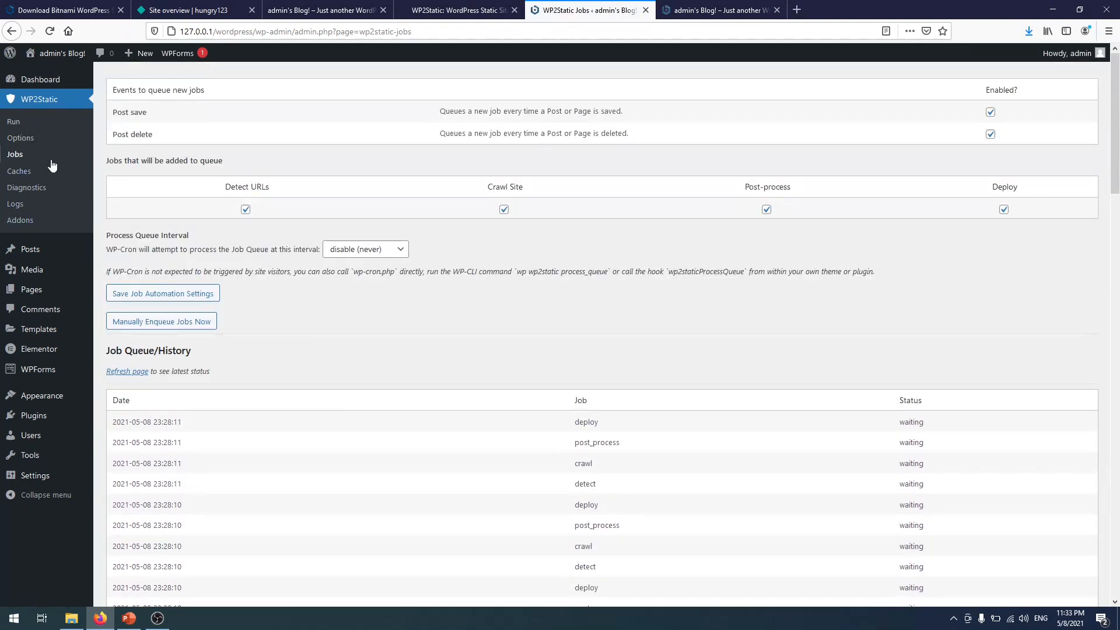
{"action": "left_click", "coordinate": [32, 123]}
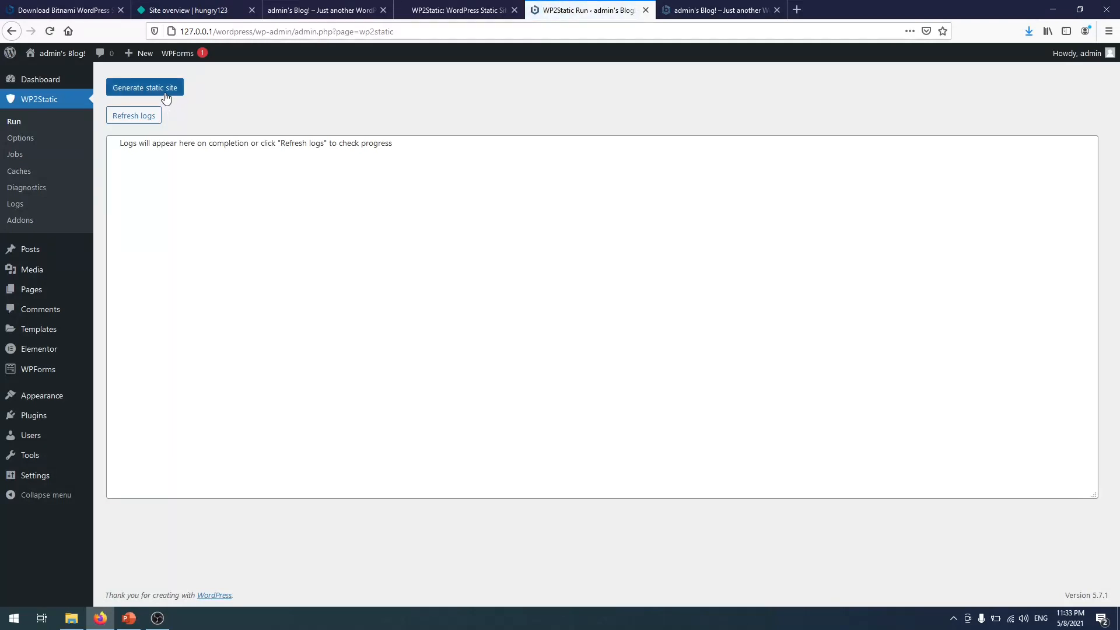
- Generate the static site and check the log for the completed Netlify deploy entries
{"action": "left_click", "coordinate": [167, 93]}
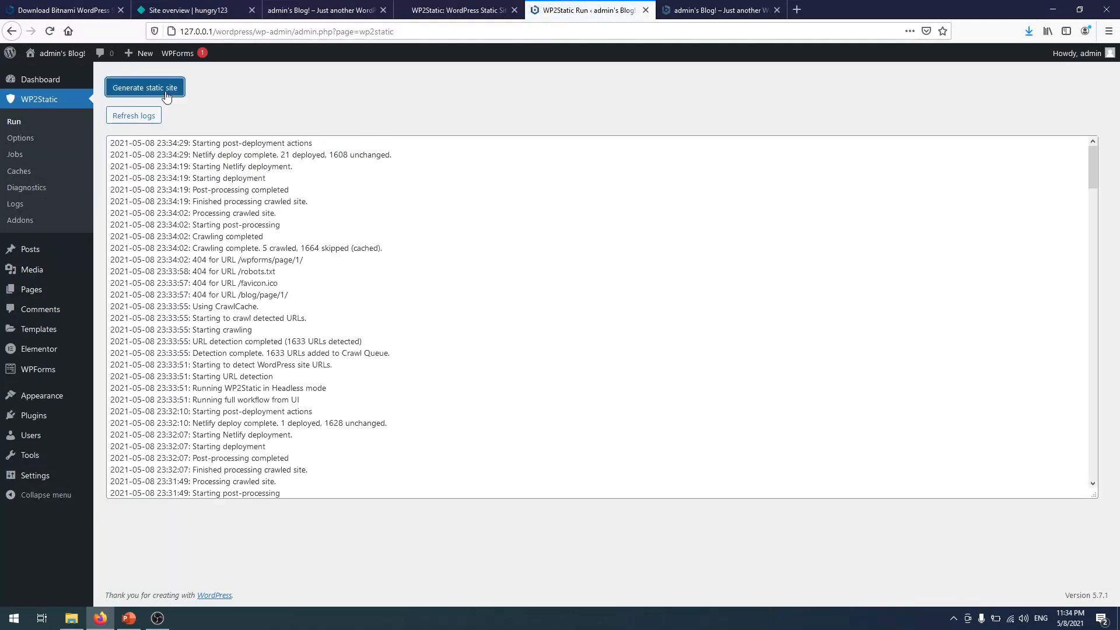
{"action": "scroll", "coordinate": [265, 302], "scroll_direction": "down", "scroll_amount": 10}
{"action": "scroll", "coordinate": [265, 302], "scroll_direction": "down", "scroll_amount": 10}
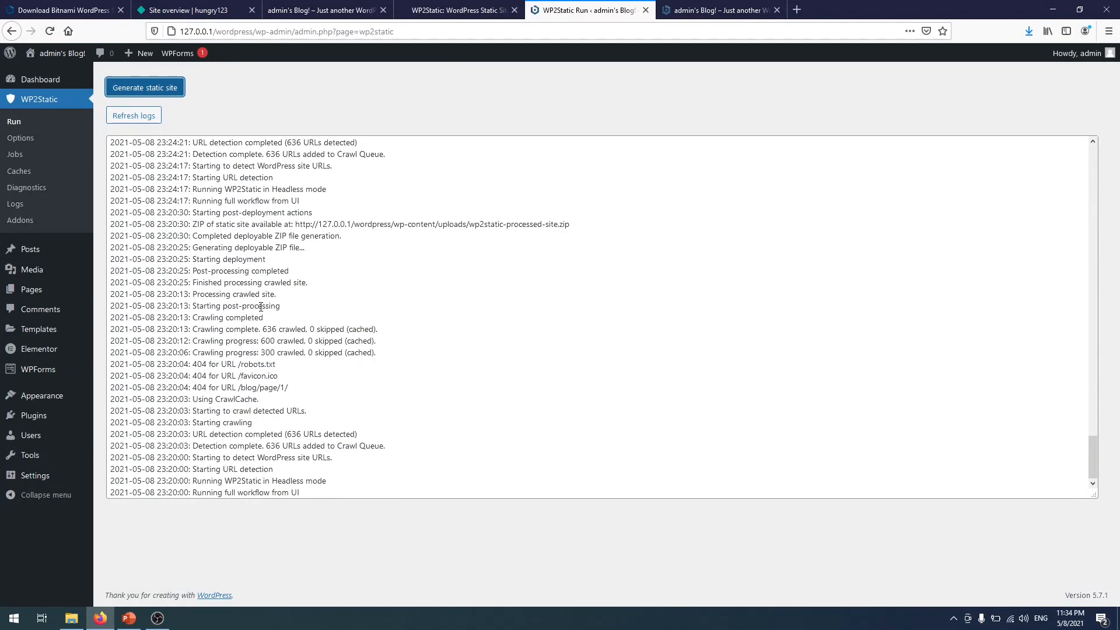
{"action": "scroll", "coordinate": [262, 314], "scroll_direction": "up", "scroll_amount": 20}
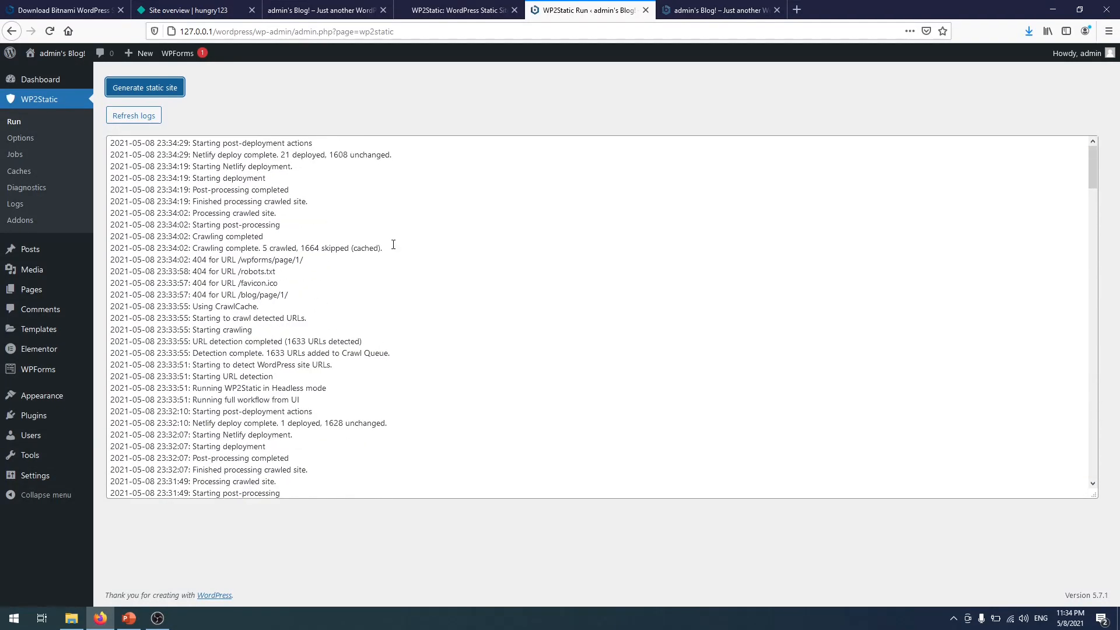
{"action": "left_click_drag", "start_coordinate": [312, 146], "coordinate": [109, 145]}
- Reload the hungry123.netlify.app tab and scroll its home page to confirm the latest deploy
{"action": "left_click", "coordinate": [367, 186]}
{"action": "left_click", "coordinate": [315, 9]}
{"action": "scroll", "coordinate": [531, 225], "scroll_direction": "down", "scroll_amount": 4}
{"action": "scroll", "coordinate": [532, 221], "scroll_direction": "down", "scroll_amount": 15}
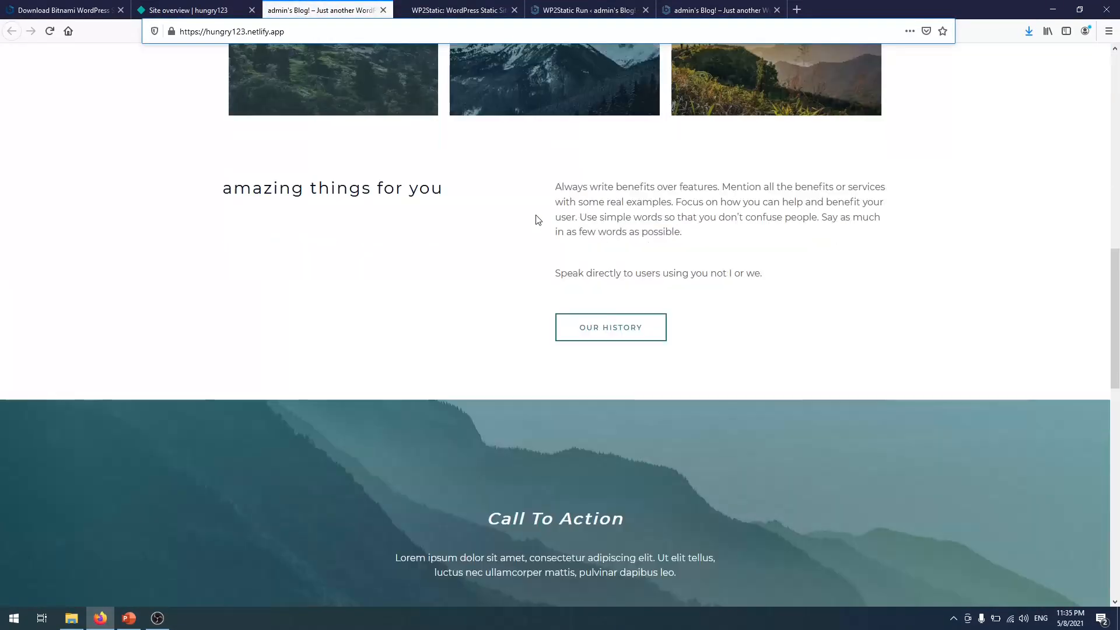
{"action": "scroll", "coordinate": [535, 218], "scroll_direction": "up", "scroll_amount": 8}
{"action": "scroll", "coordinate": [537, 219], "scroll_direction": "down", "scroll_amount": 6}
{"action": "left_click", "coordinate": [49, 31]}
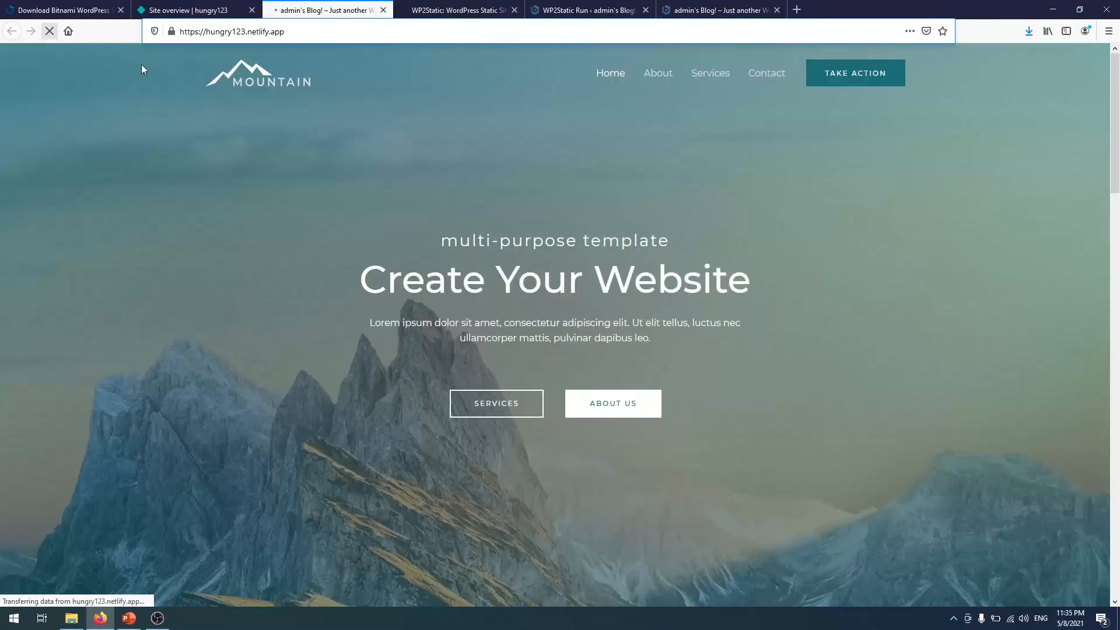
{"action": "scroll", "coordinate": [531, 222], "scroll_direction": "down", "scroll_amount": 15}
{"action": "scroll", "coordinate": [535, 219], "scroll_direction": "up", "scroll_amount": 5}
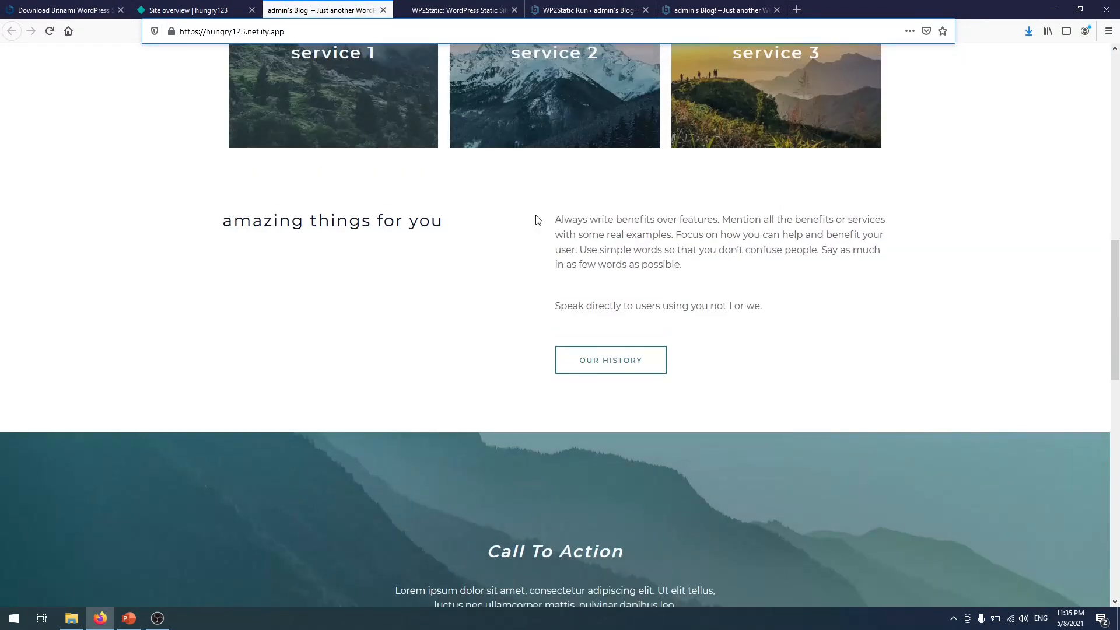
{"action": "scroll", "coordinate": [536, 221], "scroll_direction": "down", "scroll_amount": 8}
{"action": "scroll", "coordinate": [538, 225], "scroll_direction": "down", "scroll_amount": 6}
{"action": "scroll", "coordinate": [541, 229], "scroll_direction": "up", "scroll_amount": 9}
{"action": "scroll", "coordinate": [546, 228], "scroll_direction": "up", "scroll_amount": 14}
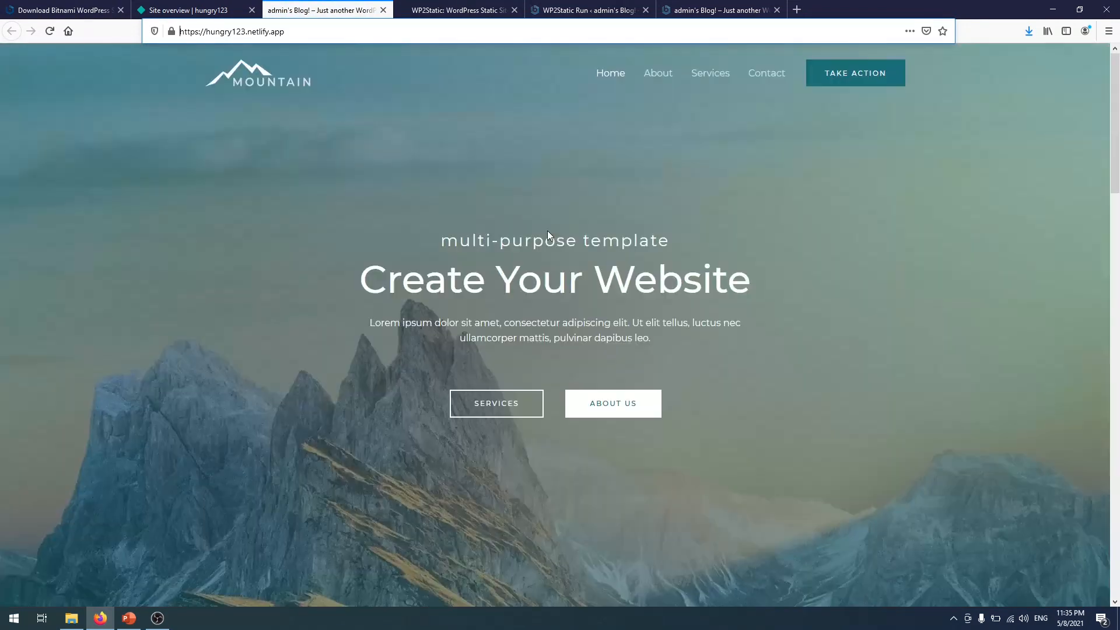
{"action": "left_click", "coordinate": [249, 79]}
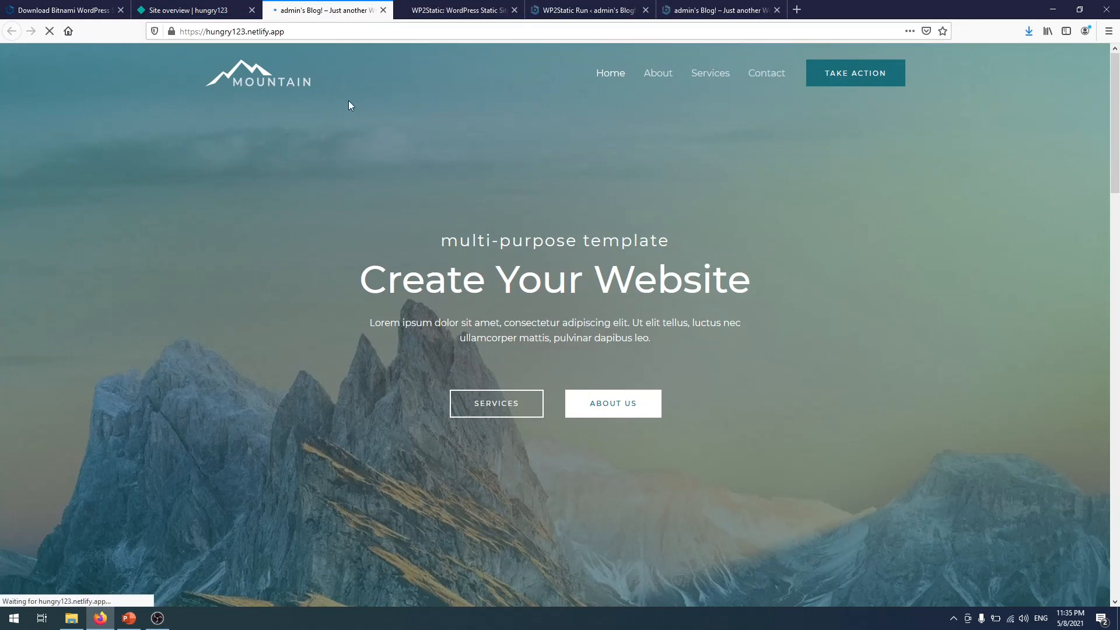
- Visit the live site's About, Services and Contact pages, scrolling through the Contact page
{"action": "left_click", "coordinate": [679, 84]}
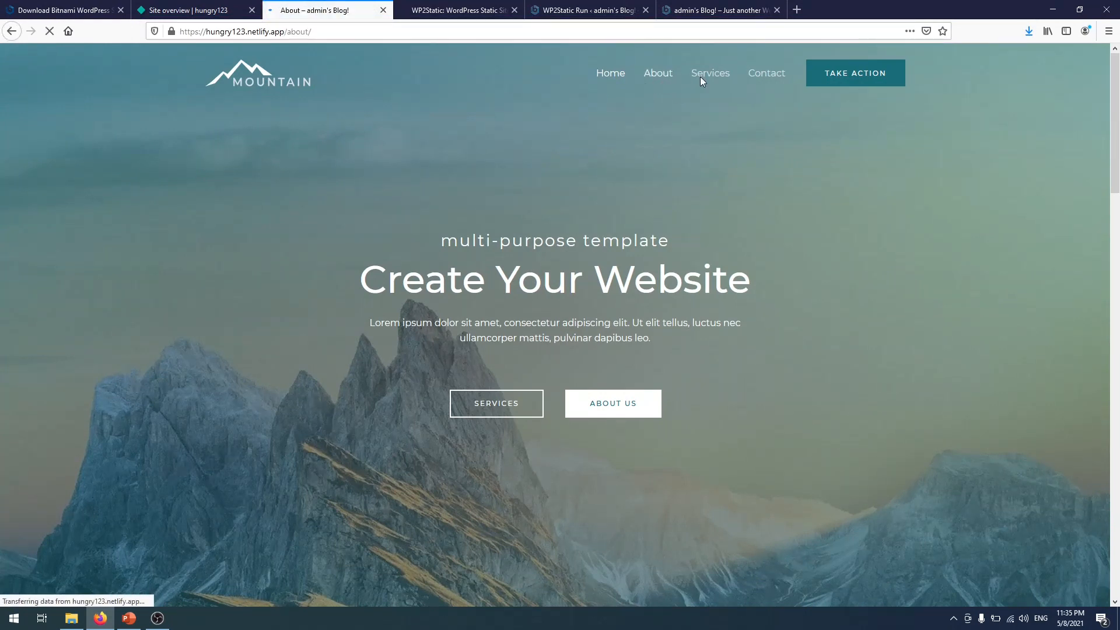
{"action": "left_click", "coordinate": [723, 77]}
{"action": "left_click", "coordinate": [759, 75]}
{"action": "scroll", "coordinate": [820, 130], "scroll_direction": "down", "scroll_amount": 9}
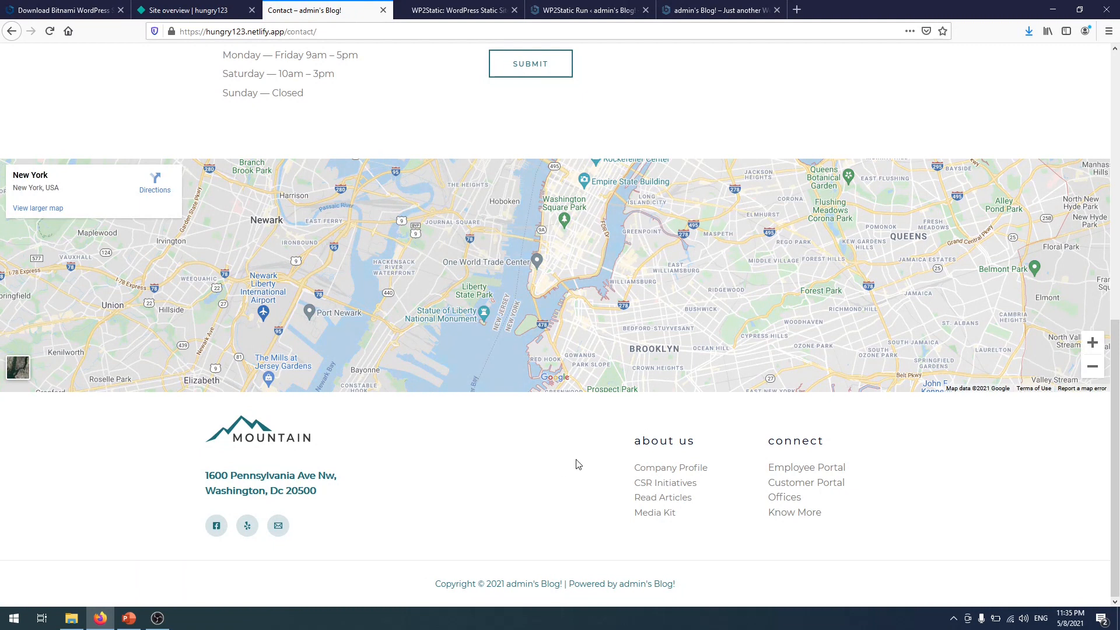
{"action": "scroll", "coordinate": [561, 408], "scroll_direction": "up", "scroll_amount": 10}
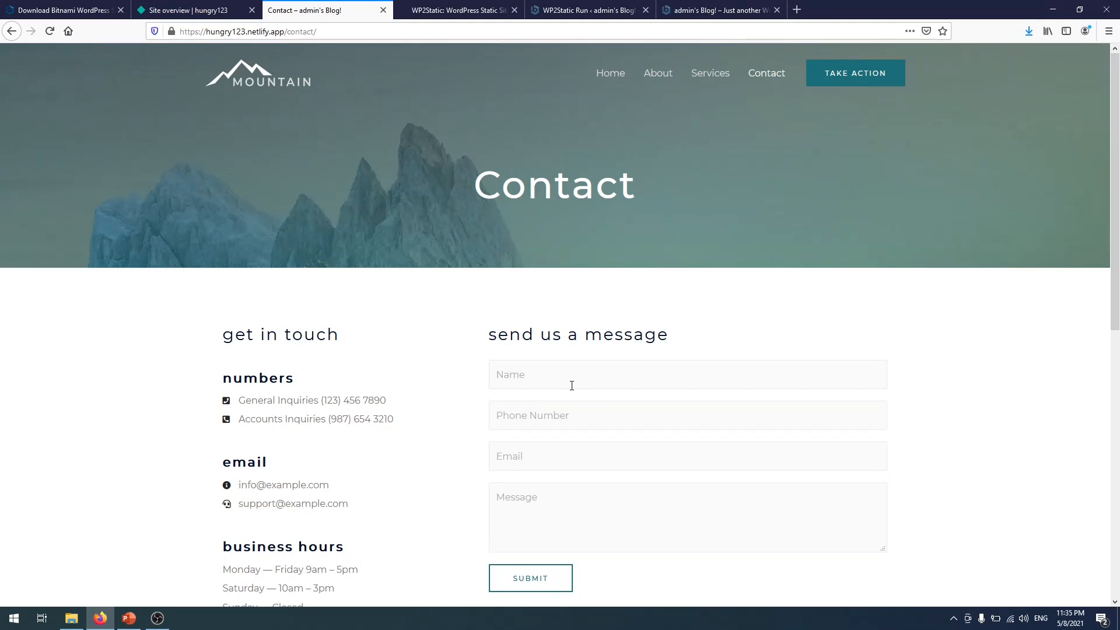
{"action": "scroll", "coordinate": [449, 340], "scroll_direction": "down", "scroll_amount": 3}
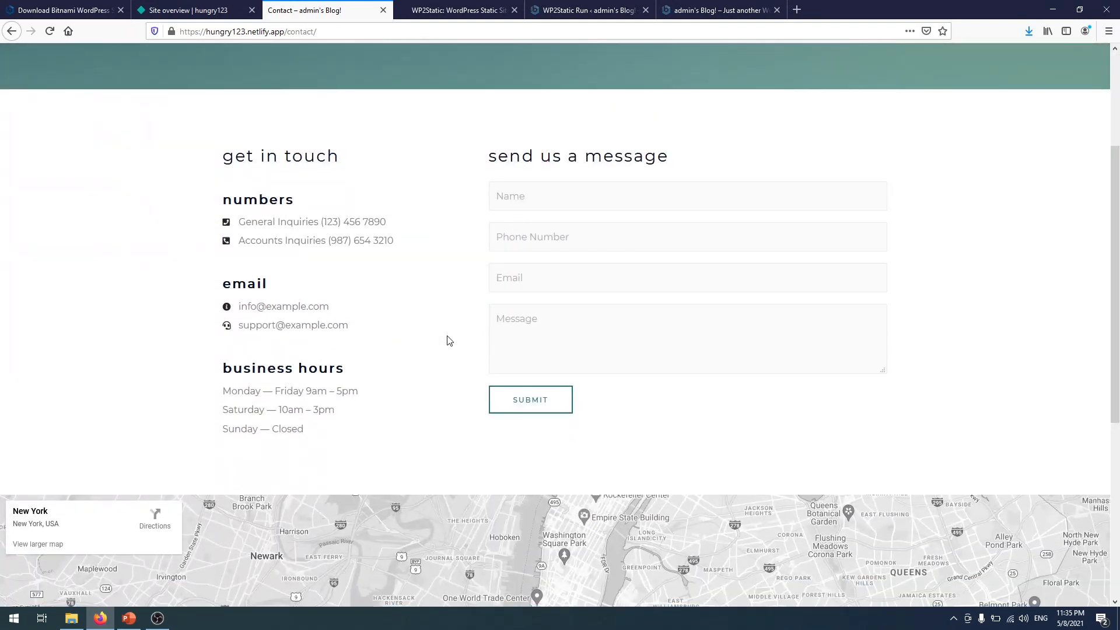
{"action": "scroll", "coordinate": [450, 340], "scroll_direction": "up", "scroll_amount": 3}
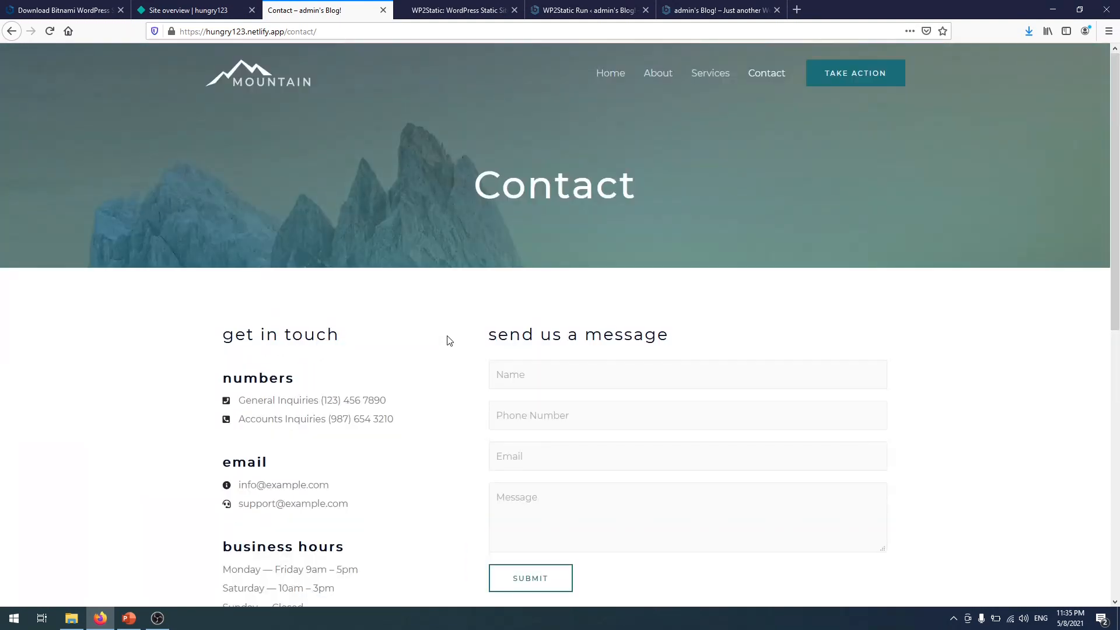